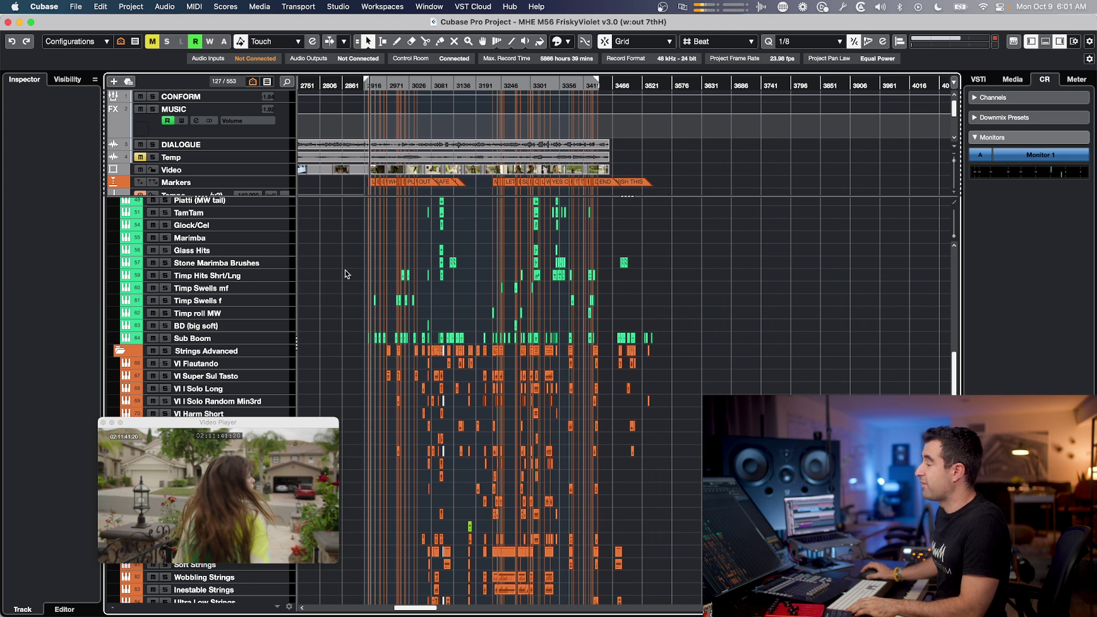
Scrub the playhead through the full cue, from about bar 2916 to bar 3419, and return it to the start.
{"action": "left_click", "coordinate": [368, 87]}
{"action": "left_click_drag", "start_coordinate": [369, 88], "coordinate": [603, 82]}
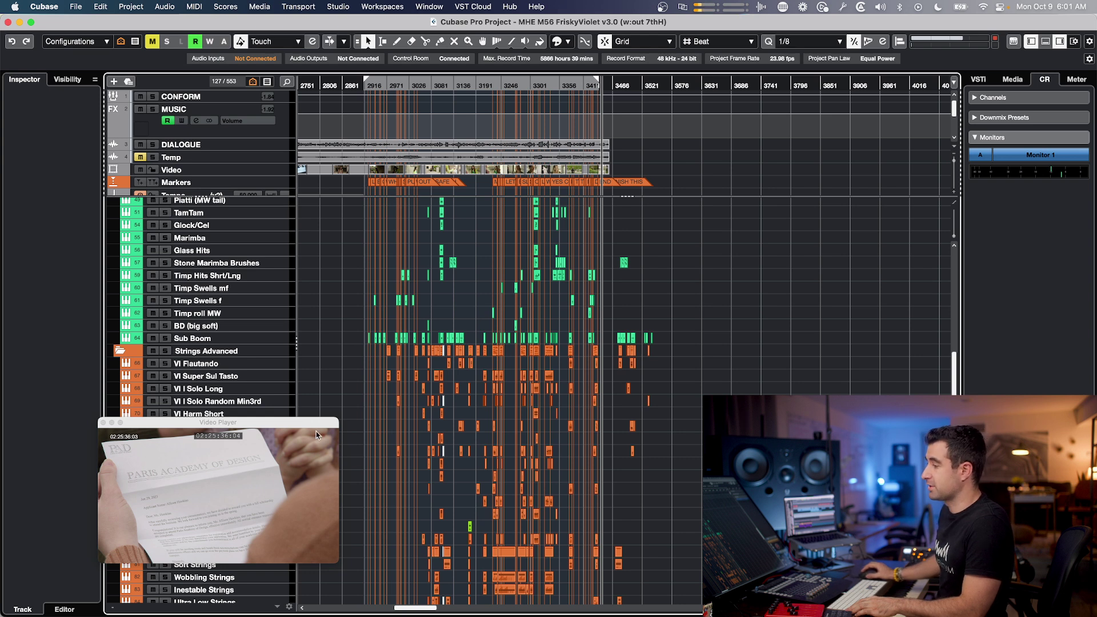
{"action": "left_click_drag", "start_coordinate": [377, 85], "coordinate": [369, 86]}
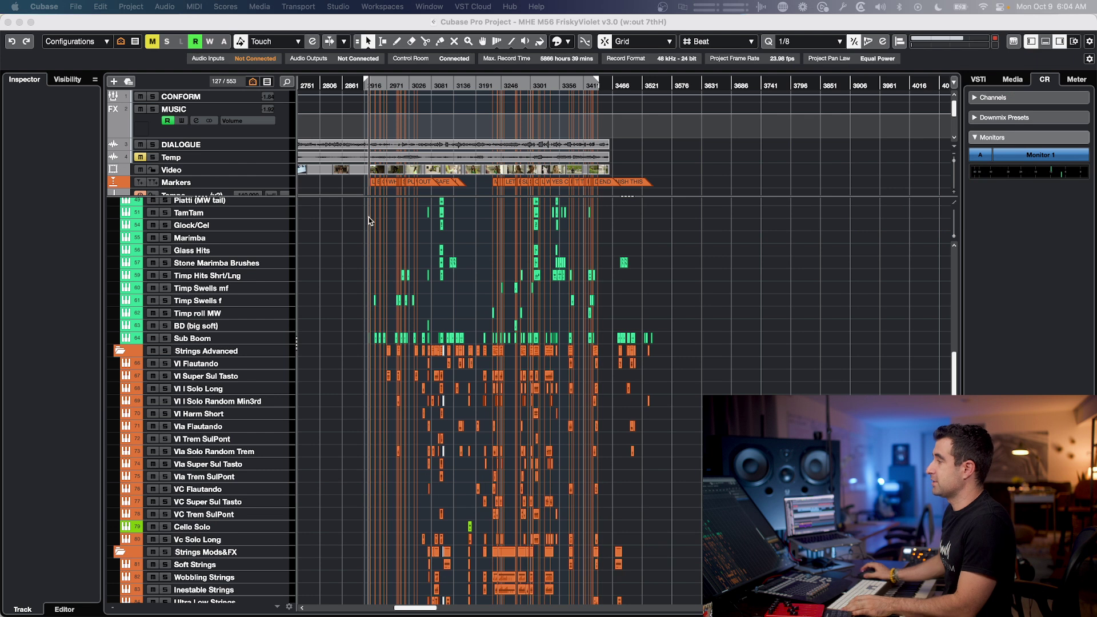
Scrub the playhead through the opening of the cue's second section, beginning near bar 3233, to preview its picture.
{"action": "scroll", "coordinate": [368, 220], "scroll_direction": "up", "scroll_amount": 5}
{"action": "scroll", "coordinate": [498, 224], "scroll_direction": "up", "scroll_amount": 1}
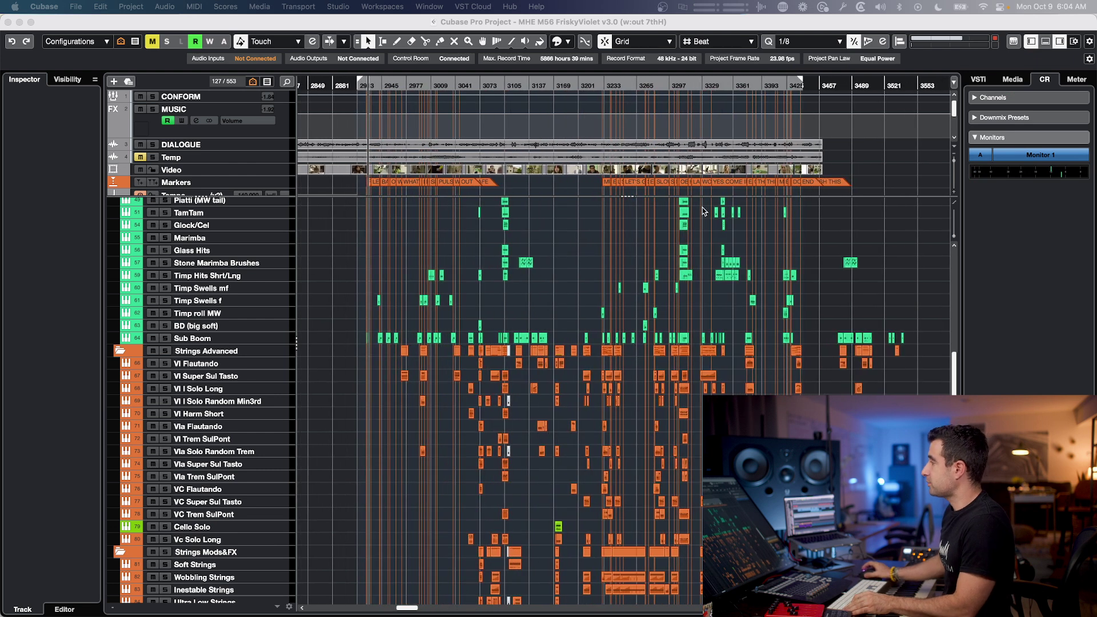
{"action": "scroll", "coordinate": [704, 212], "scroll_direction": "right", "scroll_amount": 3}
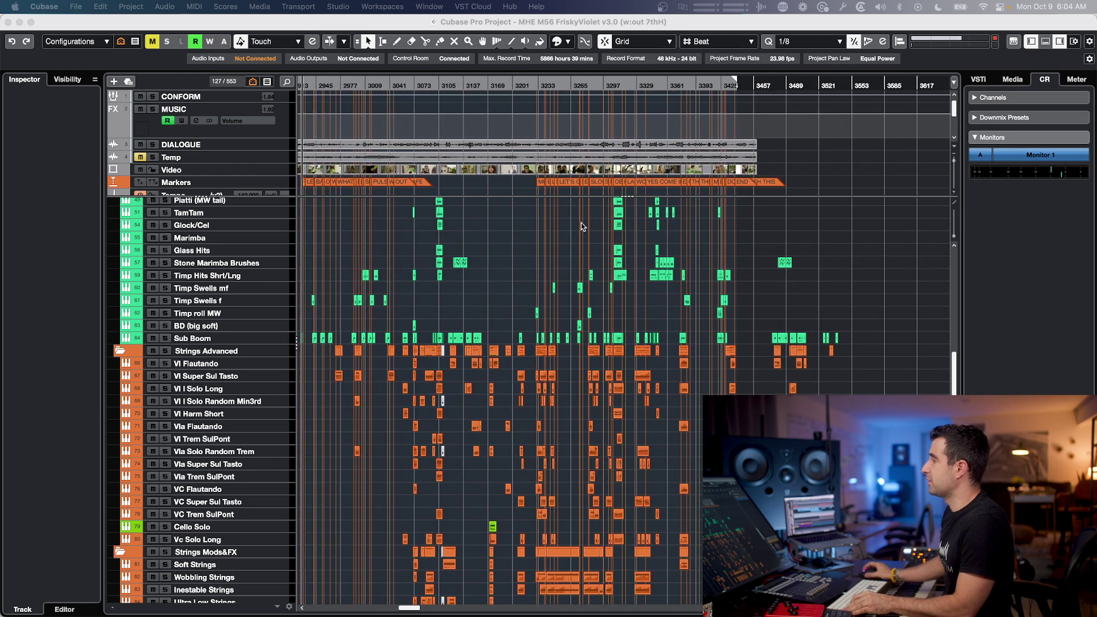
{"action": "scroll", "coordinate": [582, 227], "scroll_direction": "up", "scroll_amount": 3}
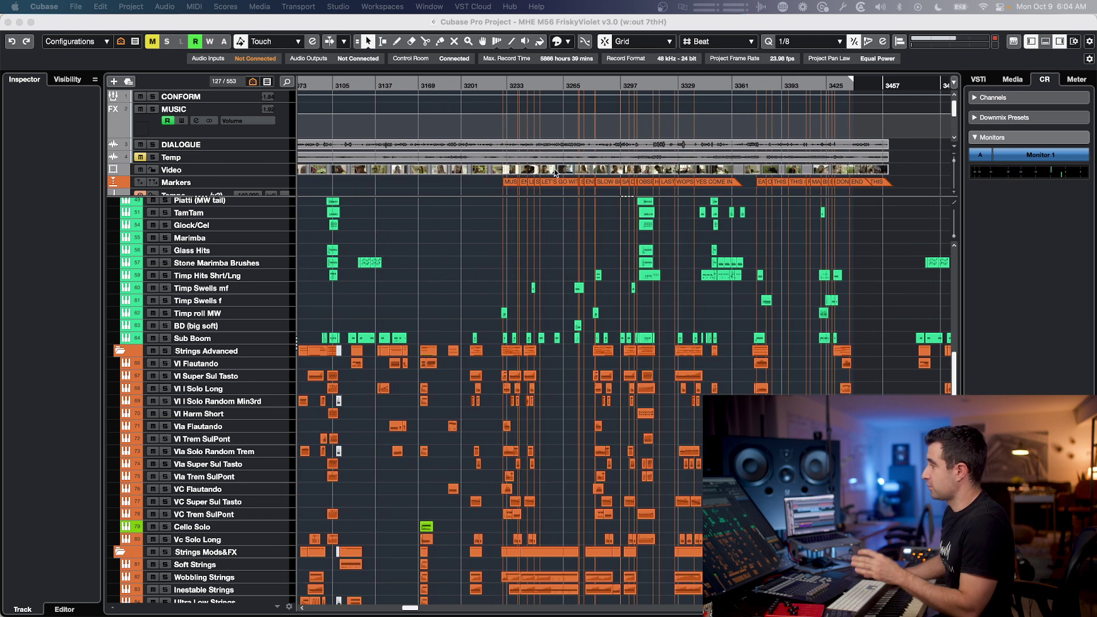
{"action": "left_click", "coordinate": [522, 88]}
{"action": "left_click_drag", "start_coordinate": [521, 88], "coordinate": [620, 89]}
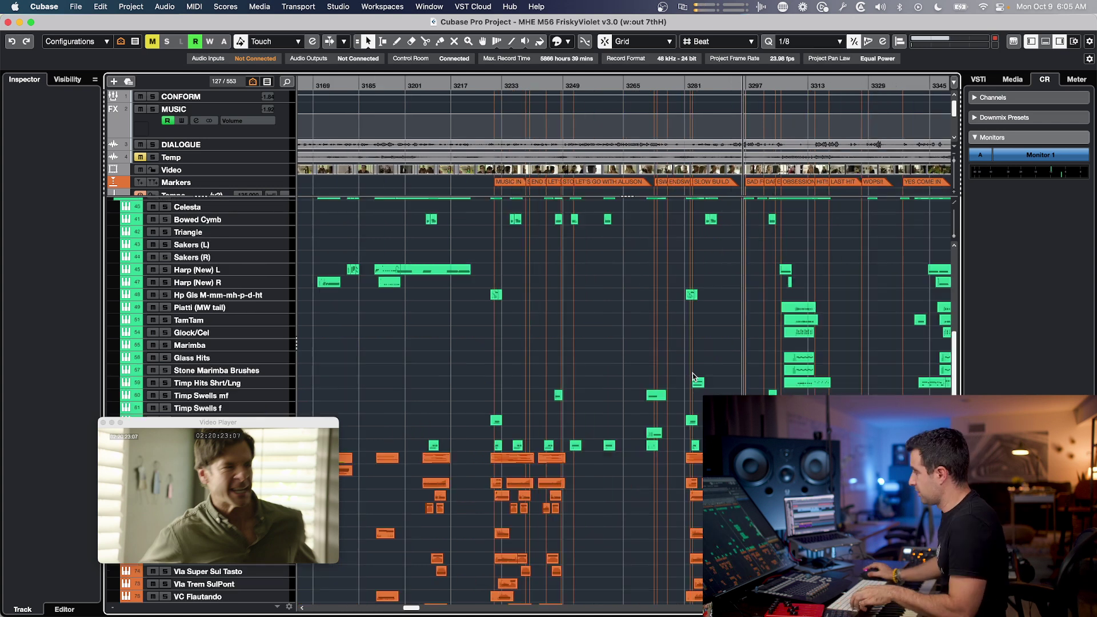
Examine the string and percussion clips around the SLOW BUILD marker, near bars 3281 to 3293.
{"action": "scroll", "coordinate": [694, 376], "scroll_direction": "right", "scroll_amount": 2}
{"action": "scroll", "coordinate": [694, 376], "scroll_direction": "right", "scroll_amount": 3}
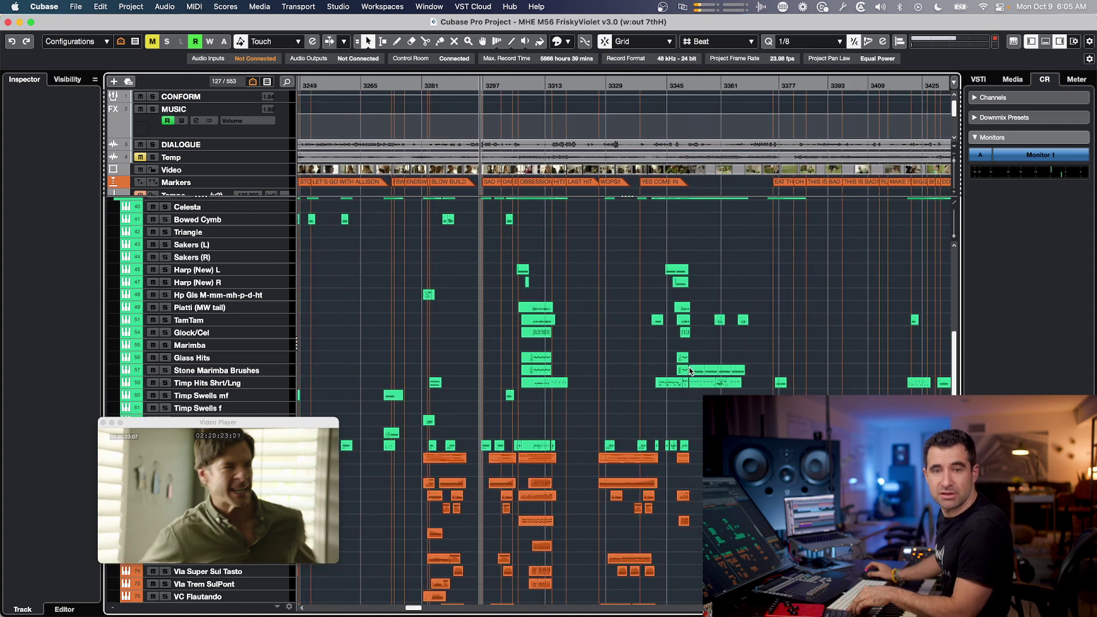
{"action": "key", "text": "h"}
{"action": "key", "text": "h"}
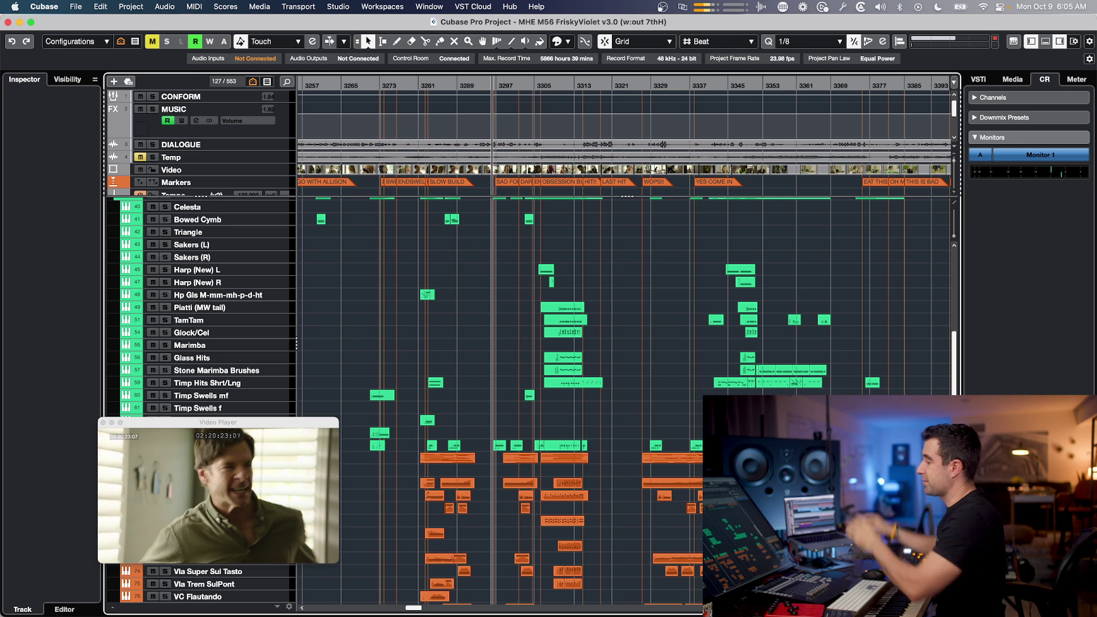
{"action": "scroll", "coordinate": [452, 495], "scroll_direction": "up", "scroll_amount": 5}
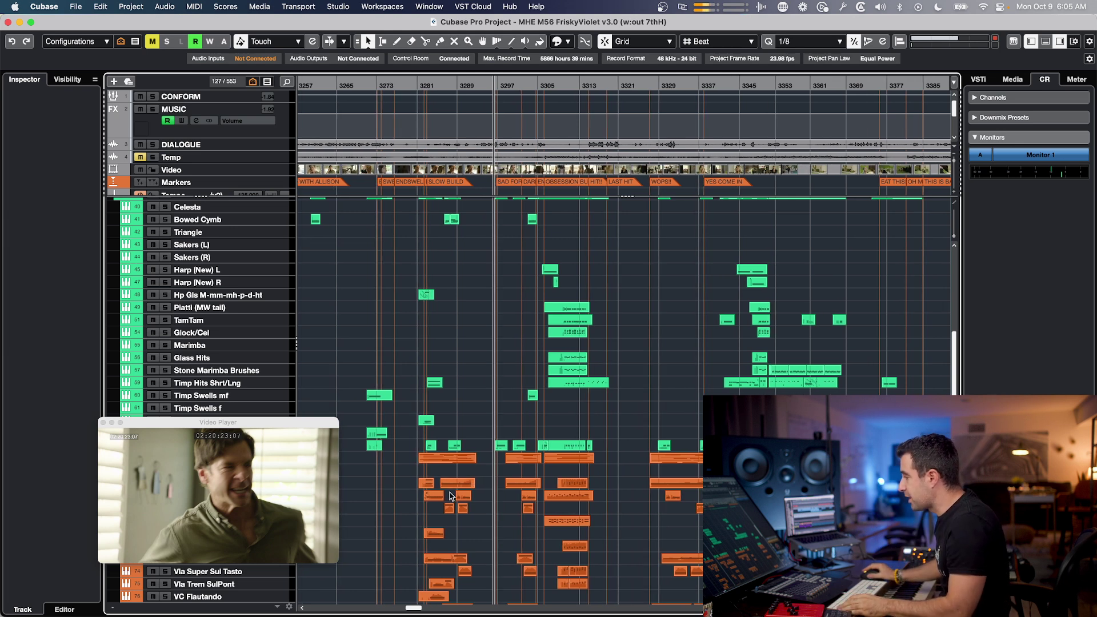
{"action": "scroll", "coordinate": [452, 495], "scroll_direction": "up", "scroll_amount": 1}
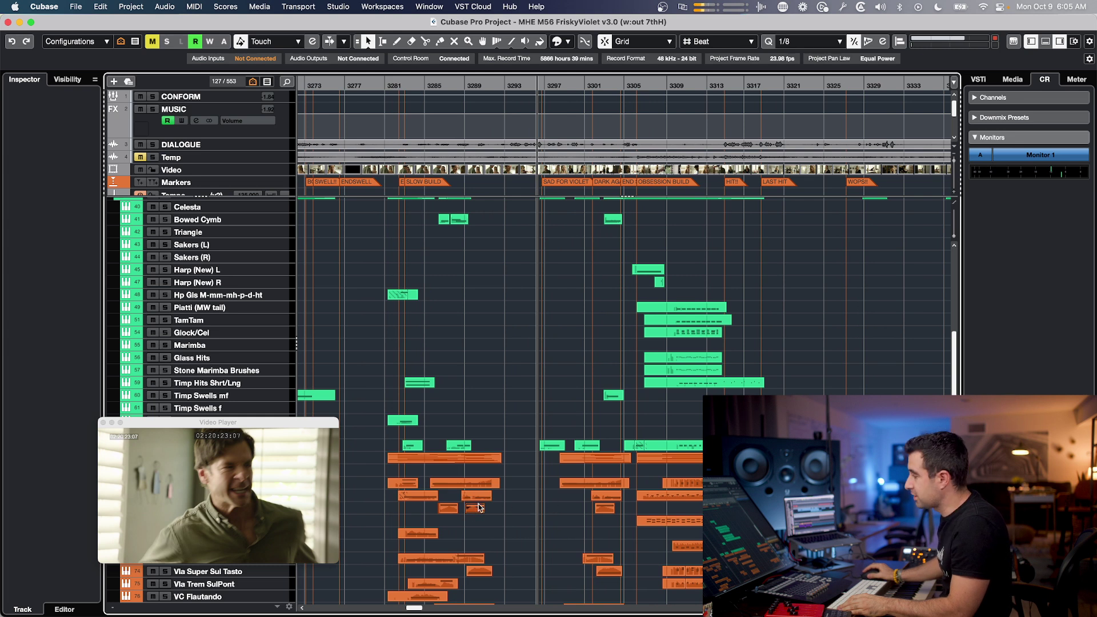
{"action": "key", "text": "h"}
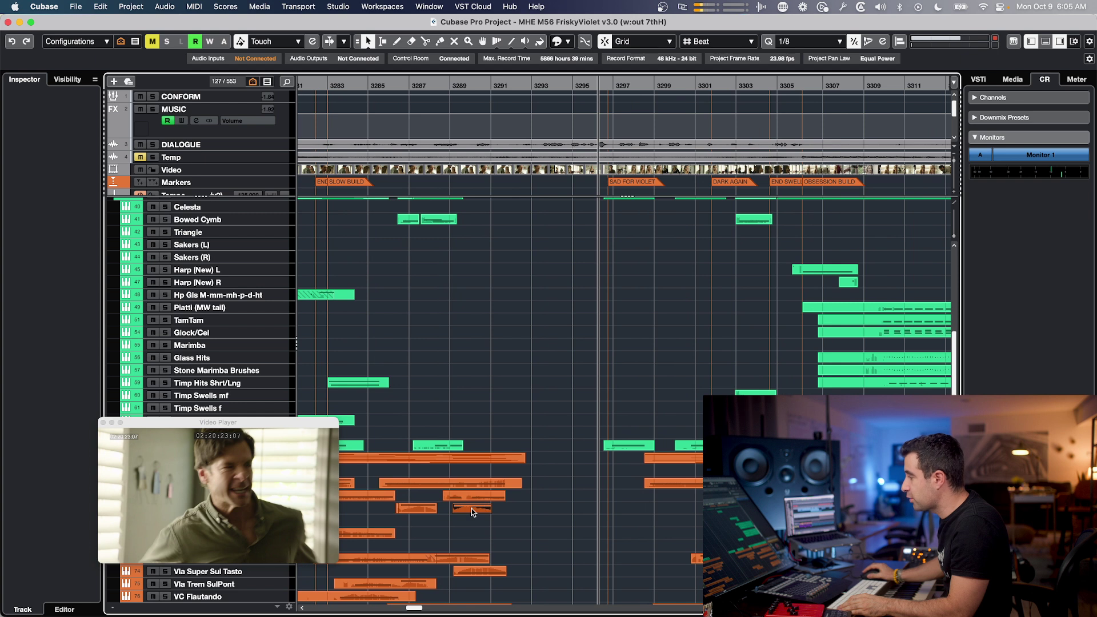
Compare the string clips in the SLOW BUILD section with those around the DARK AGAIN marker.
{"action": "left_click", "coordinate": [482, 498]}
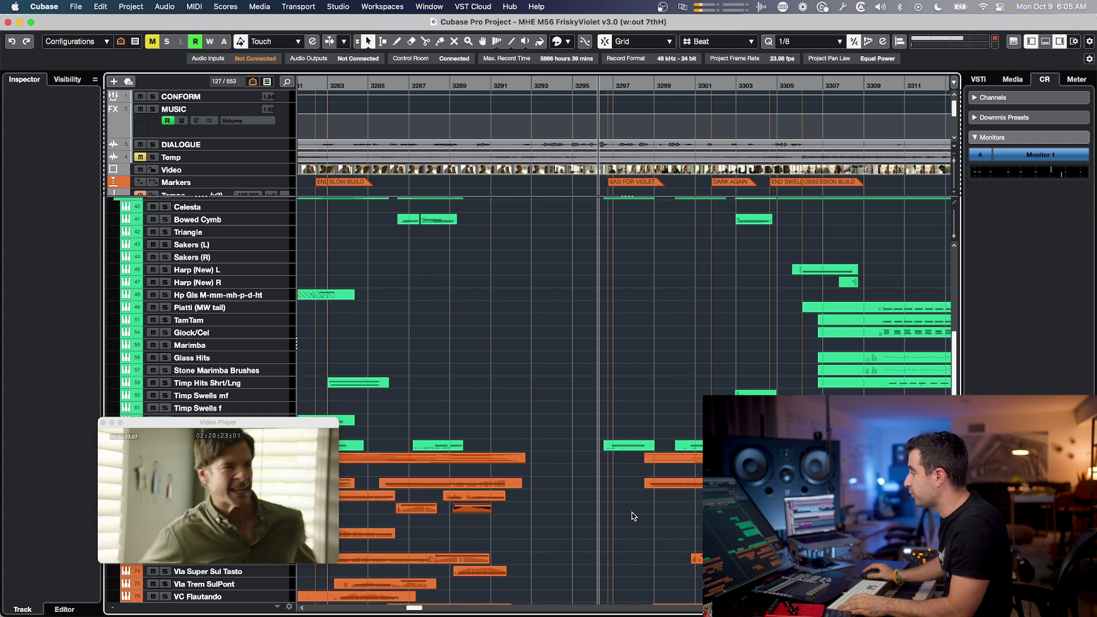
{"action": "scroll", "coordinate": [624, 343], "scroll_direction": "right", "scroll_amount": 5}
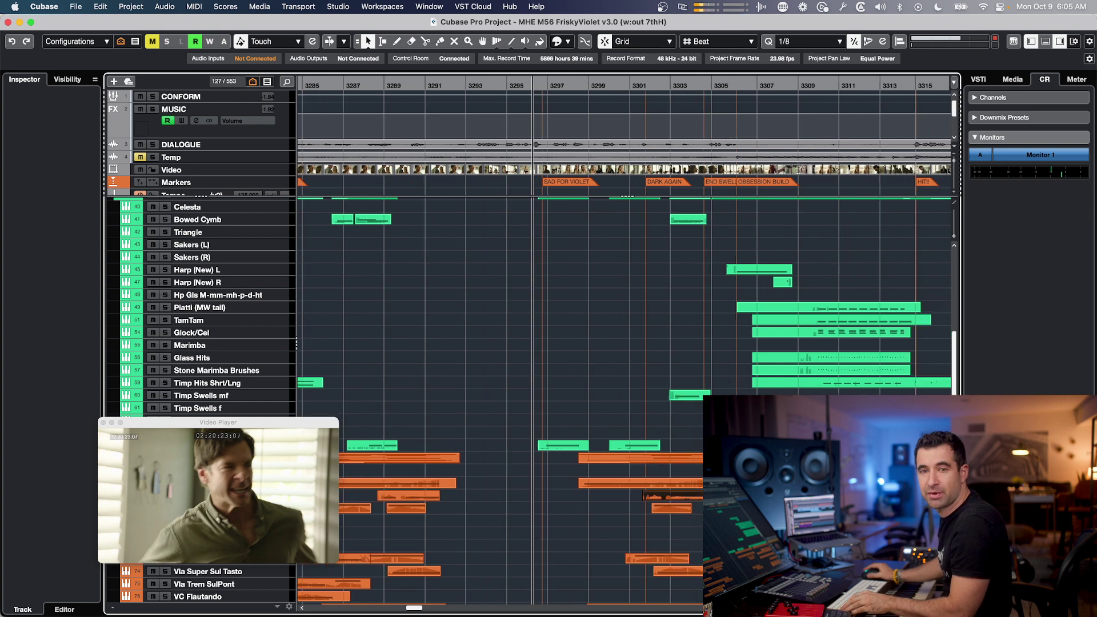
{"action": "scroll", "coordinate": [625, 343], "scroll_direction": "down", "scroll_amount": 2}
{"action": "scroll", "coordinate": [624, 343], "scroll_direction": "down", "scroll_amount": 2}
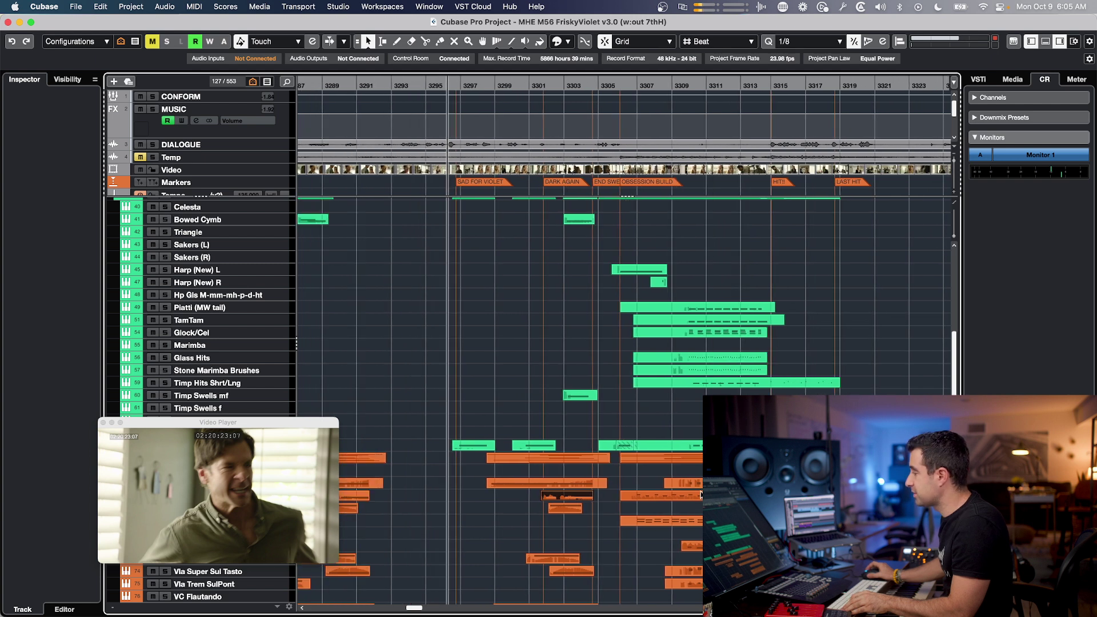
{"action": "scroll", "coordinate": [352, 474], "scroll_direction": "left", "scroll_amount": 2}
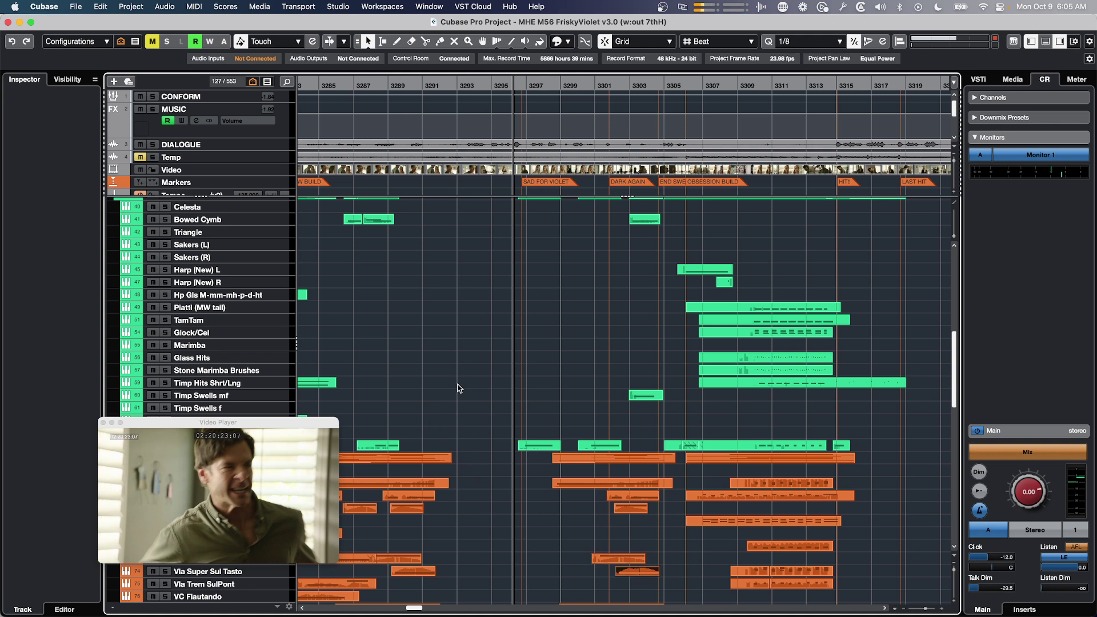
{"action": "scroll", "coordinate": [461, 386], "scroll_direction": "down", "scroll_amount": 5}
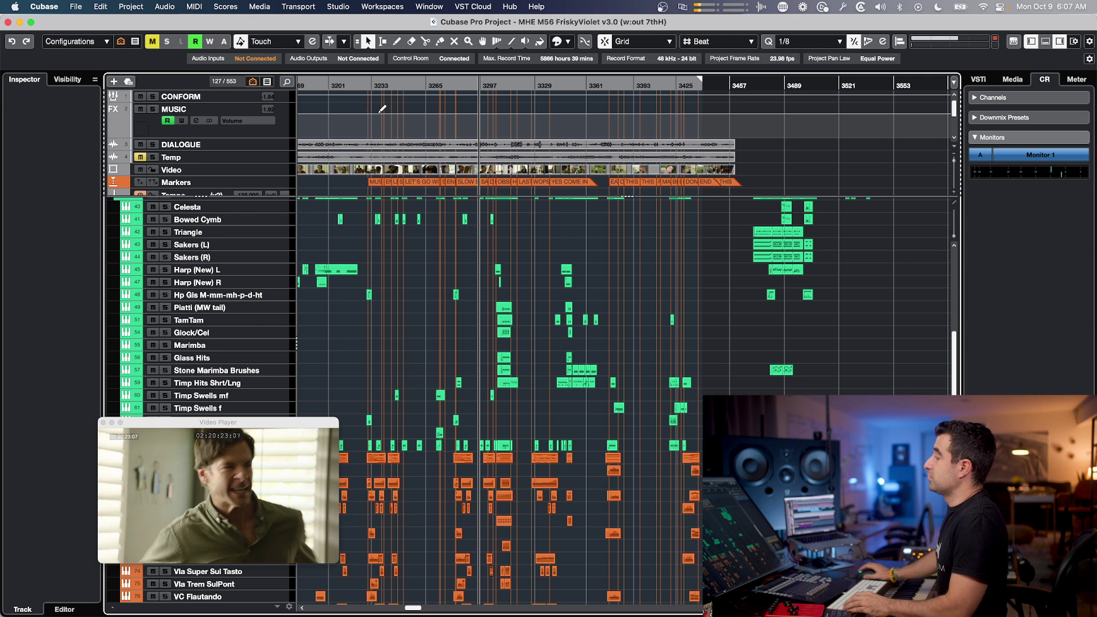
Select the markers from MUSIC IN to the end of the cue and scrub the playhead across that span and back.
{"action": "left_click_drag", "start_coordinate": [358, 181], "coordinate": [771, 181]}
{"action": "scroll", "coordinate": [469, 197], "scroll_direction": "up", "scroll_amount": 2}
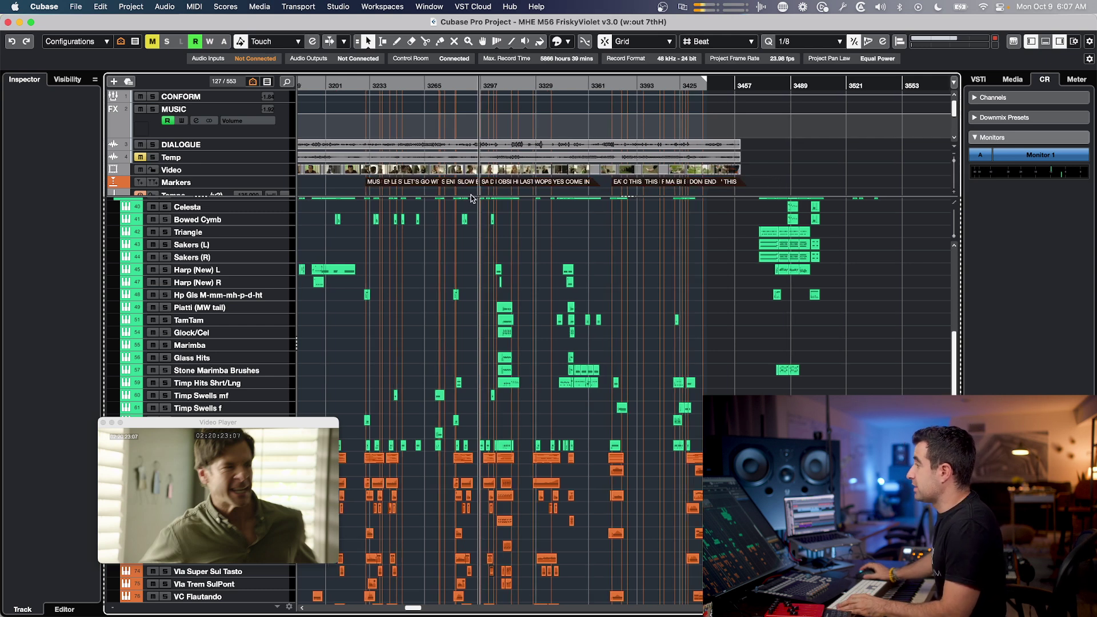
{"action": "left_click", "coordinate": [361, 86]}
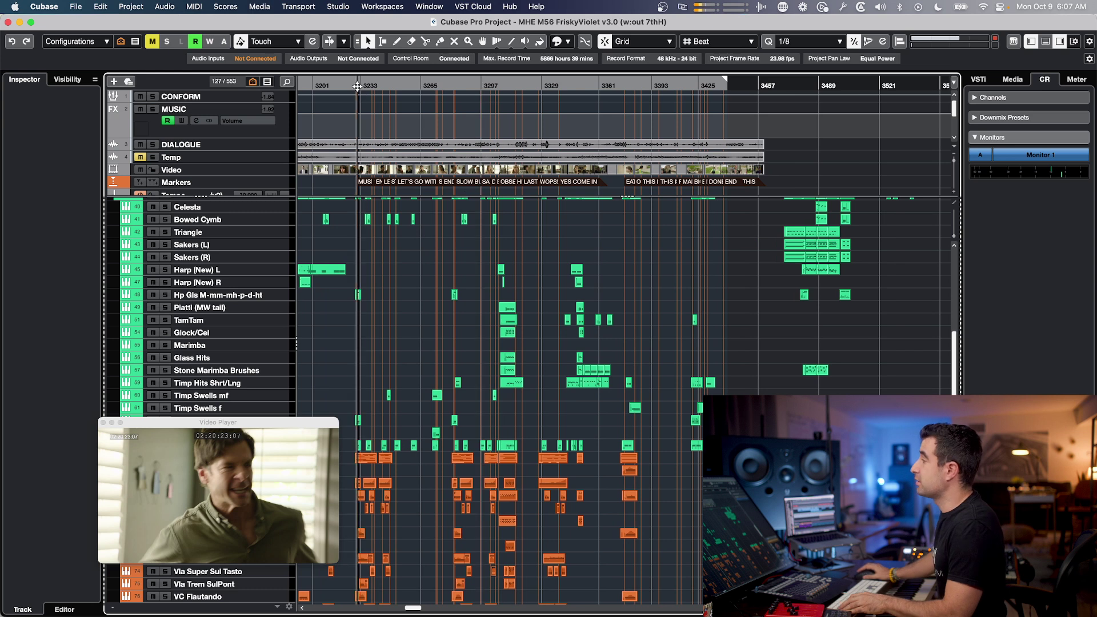
{"action": "key", "text": "space"}
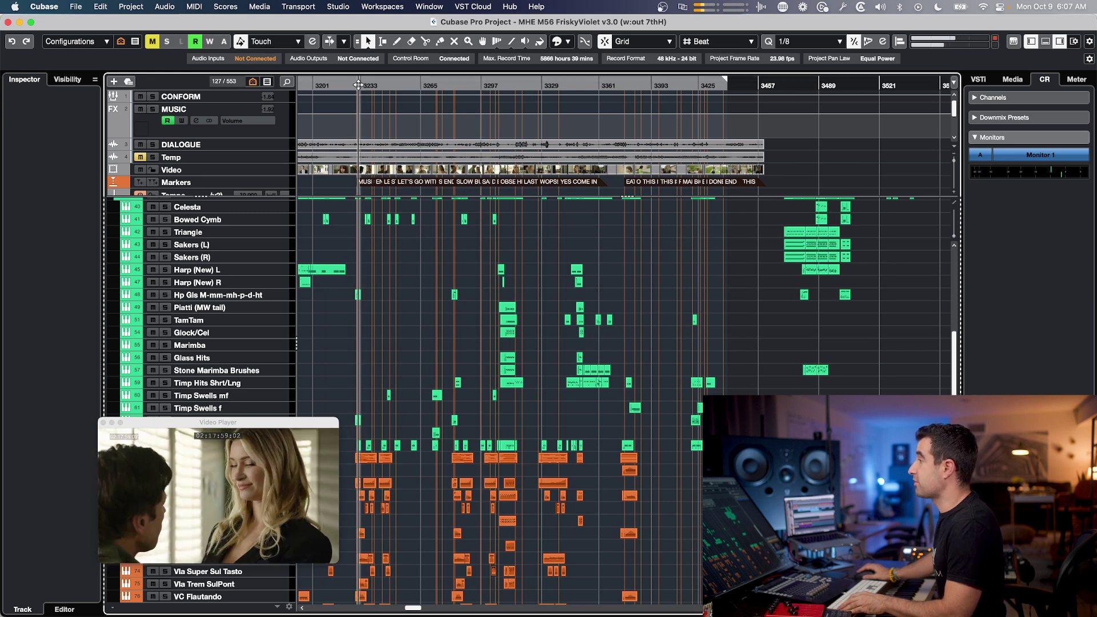
{"action": "mouse_move", "coordinate": [356, 87]}
{"action": "left_mouse_down"}
{"action": "mouse_move", "coordinate": [421, 85]}
{"action": "mouse_move", "coordinate": [376, 85]}
{"action": "left_mouse_up"}
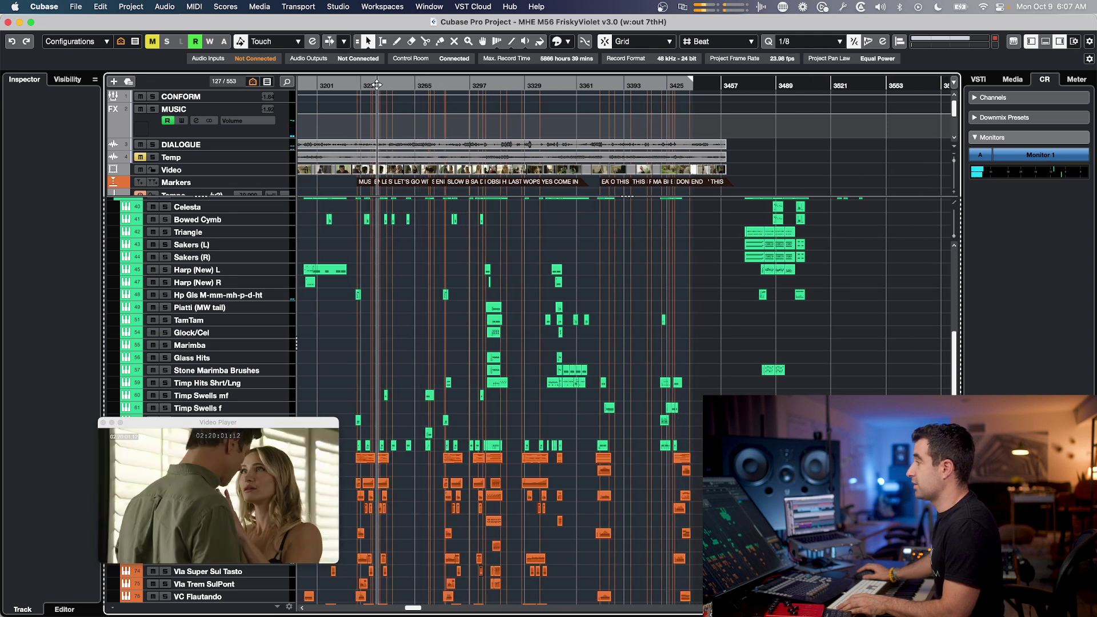
{"action": "left_click", "coordinate": [710, 84]}
{"action": "left_click_drag", "start_coordinate": [710, 82], "coordinate": [358, 84]}
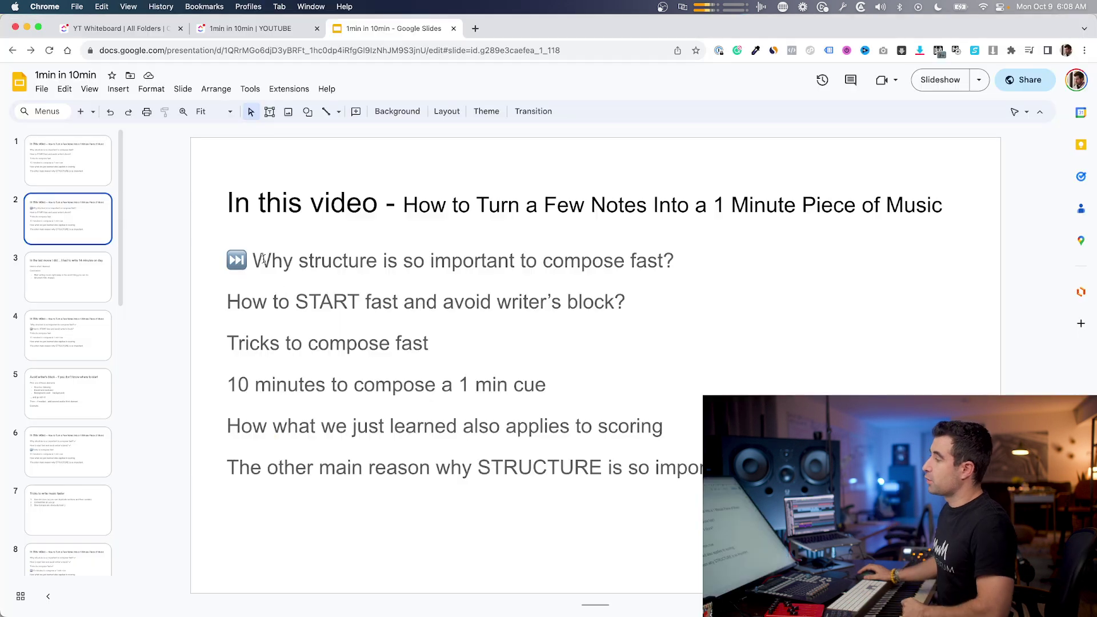
In the Google Slides presentation, highlight the line "Why structure is so important to compose fast?" on slide 2.
{"action": "left_click", "coordinate": [263, 258]}
{"action": "left_click_drag", "start_coordinate": [254, 260], "coordinate": [672, 257]}
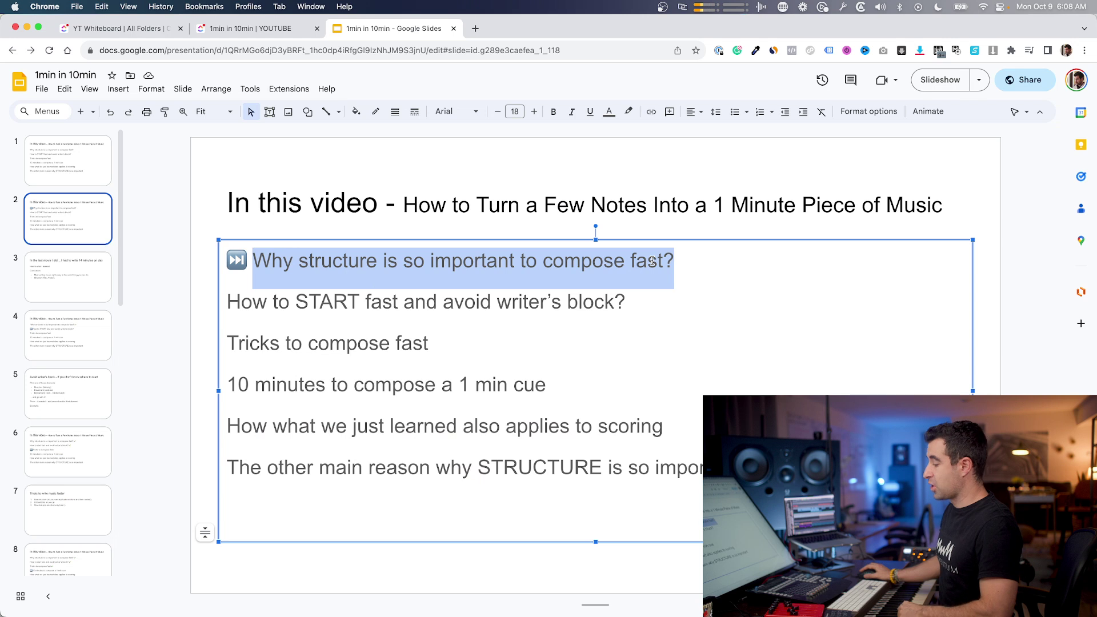
{"action": "left_click", "coordinate": [393, 270]}
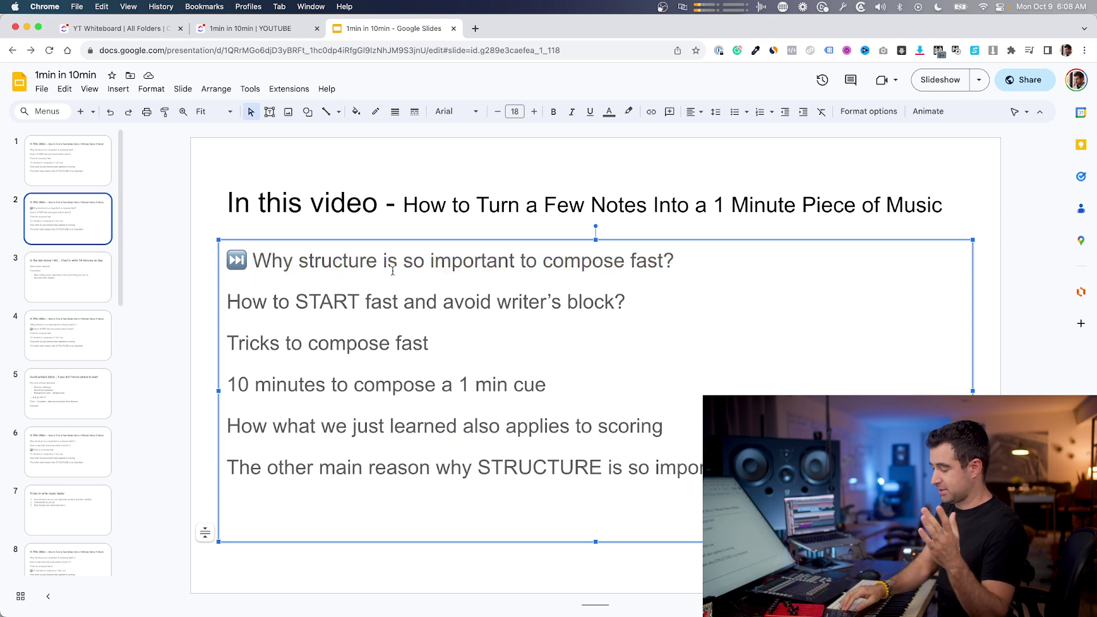
Add "What to compose here, what to compose next, reuse material effectively" after the question about why structure is important.
{"action": "left_click", "coordinate": [677, 261]}
{"action": "type", "text": "What to compose here, what to compose next, reuse material effectively"}
{"action": "left_click", "coordinate": [697, 262]}
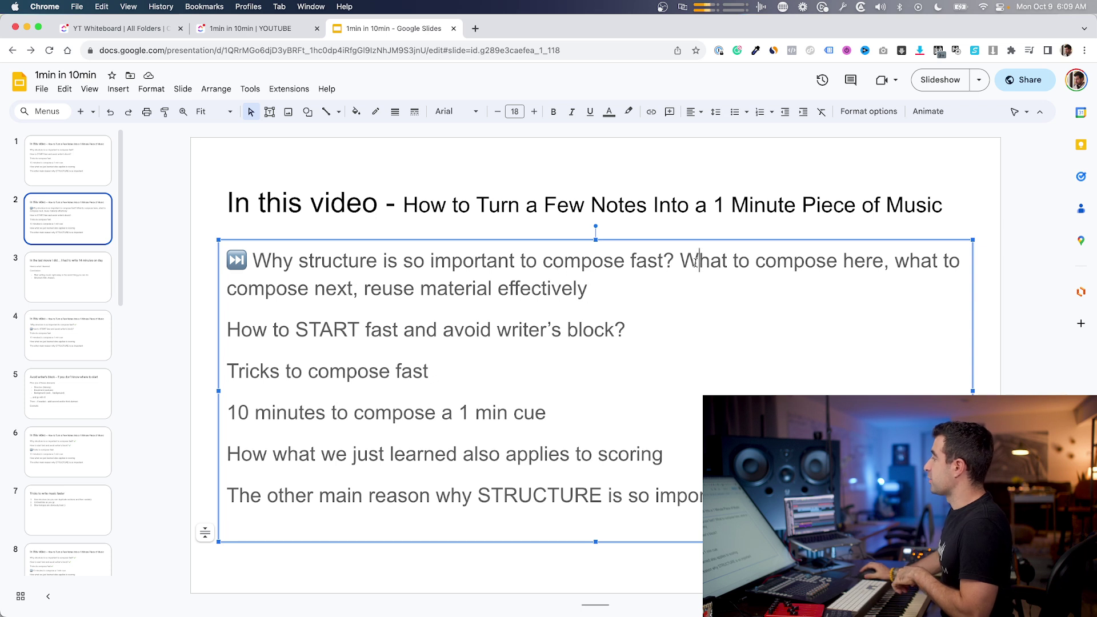
Highlight the added phrases one after another, ending with "reuse material effectively".
{"action": "left_click_drag", "start_coordinate": [680, 262], "coordinate": [516, 281]}
{"action": "double_click", "coordinate": [908, 258]}
{"action": "double_click", "coordinate": [377, 287]}
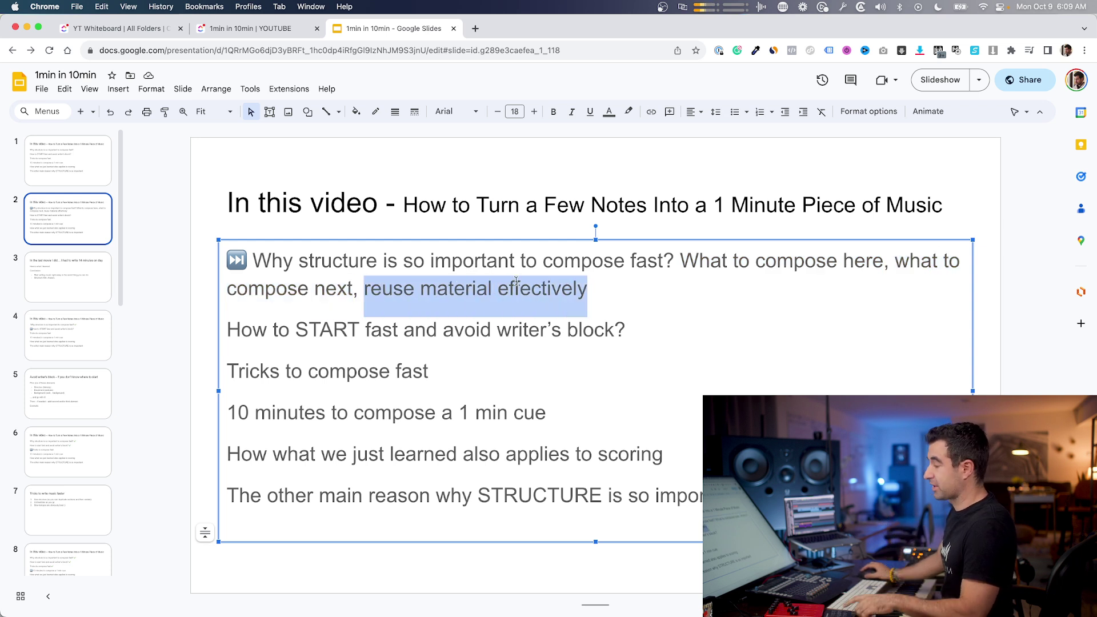
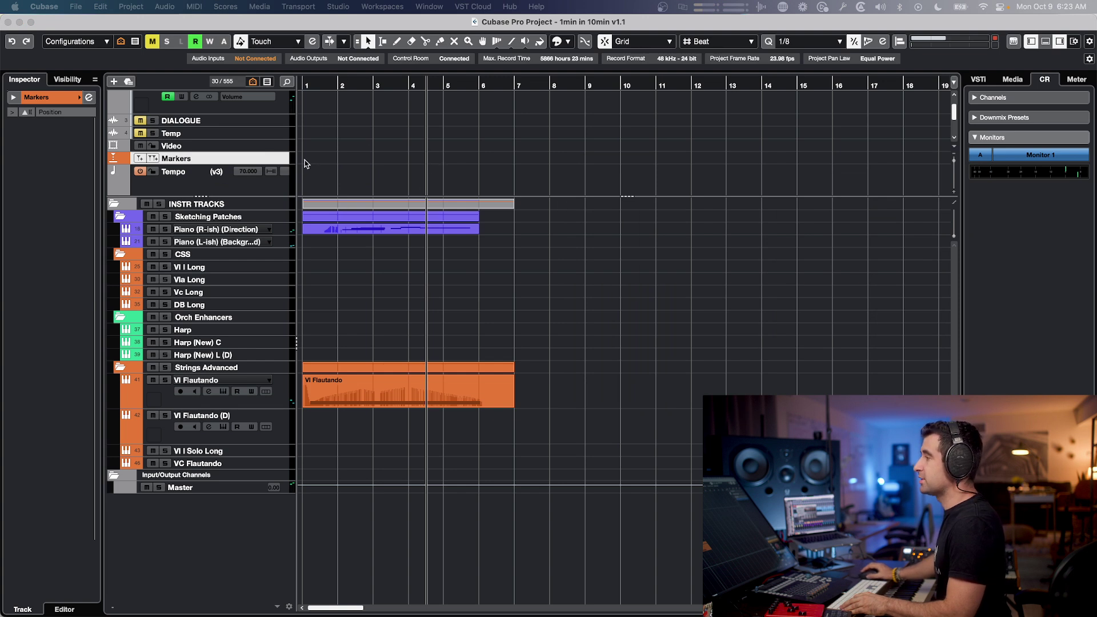
Add a marker at bar 1 on the Markers track and describe it as INTRO.
{"action": "right_click", "coordinate": [306, 164]}
{"action": "left_click", "coordinate": [307, 163]}
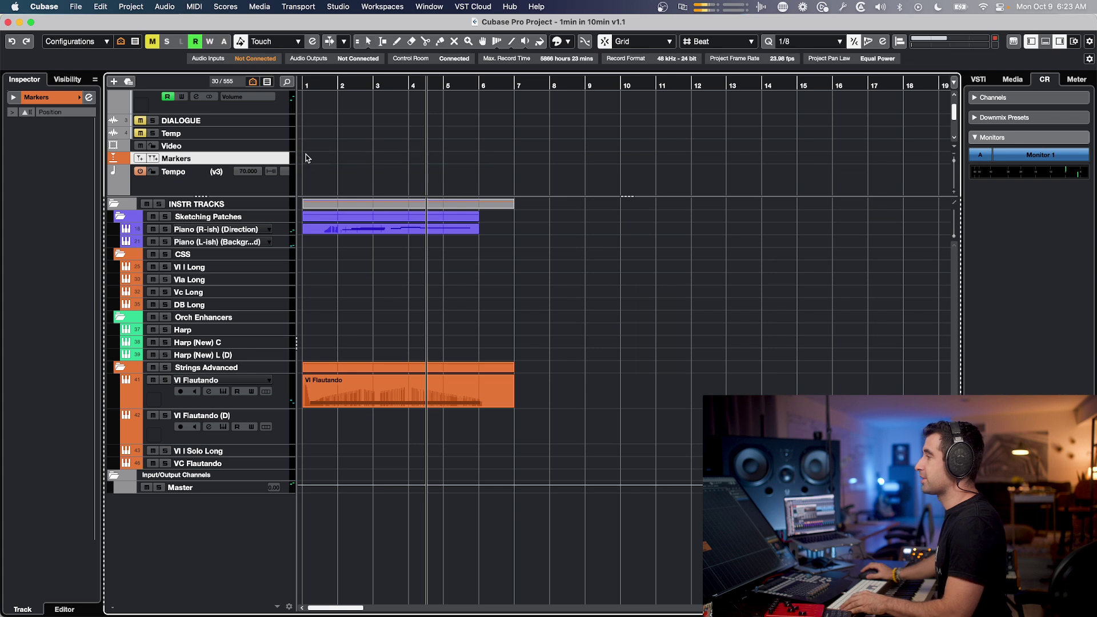
{"action": "left_click_drag", "start_coordinate": [316, 86], "coordinate": [303, 84]}
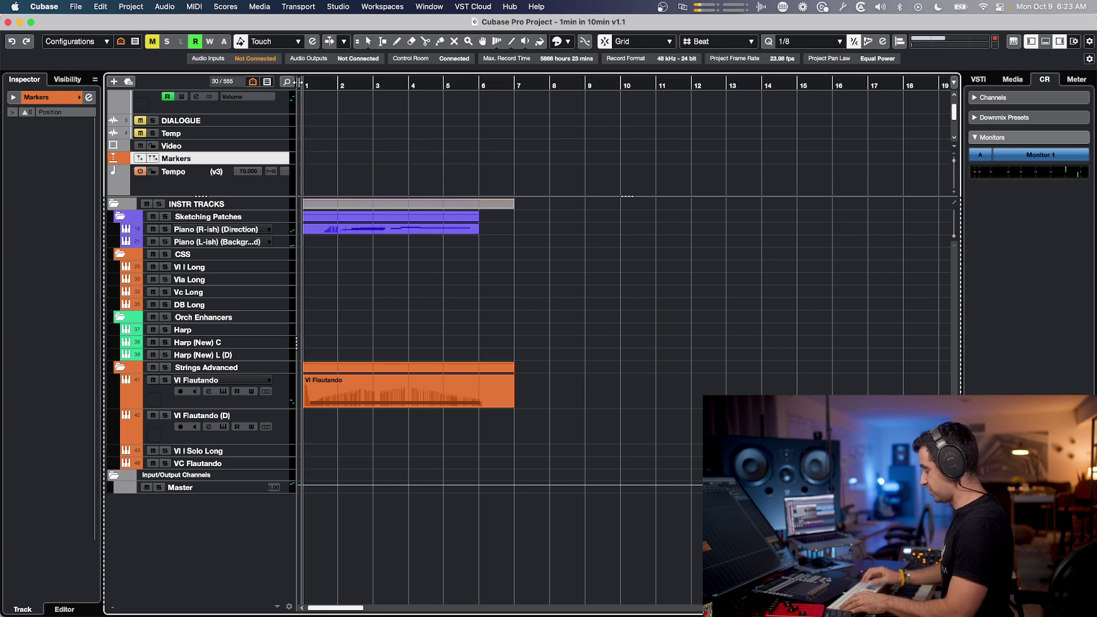
{"action": "key", "text": "shift+Insert"}
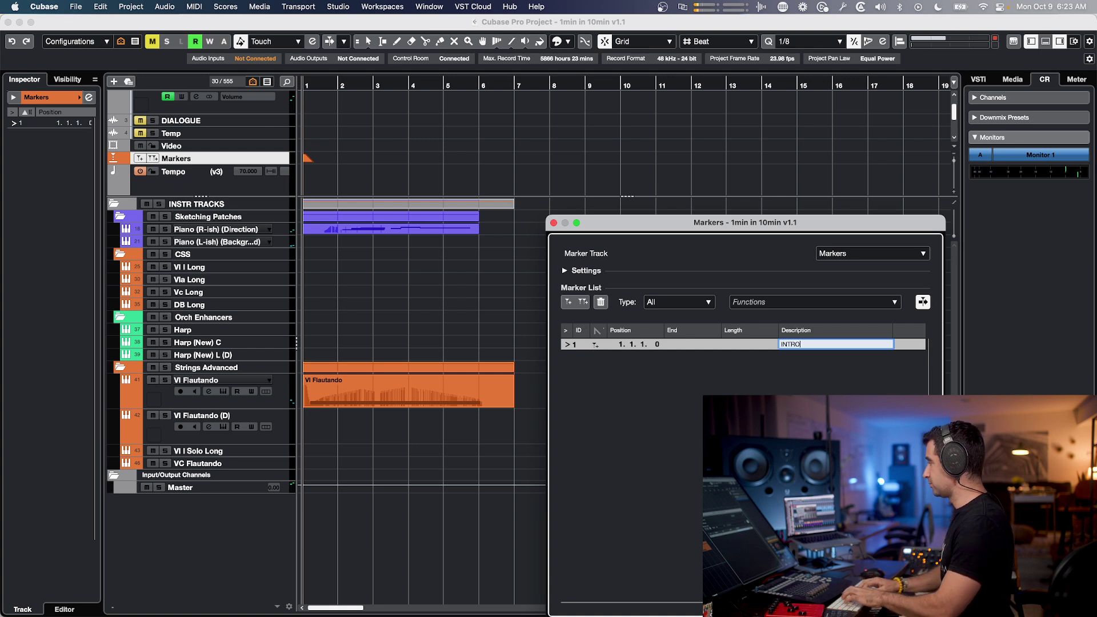
{"action": "key", "text": "Return"}
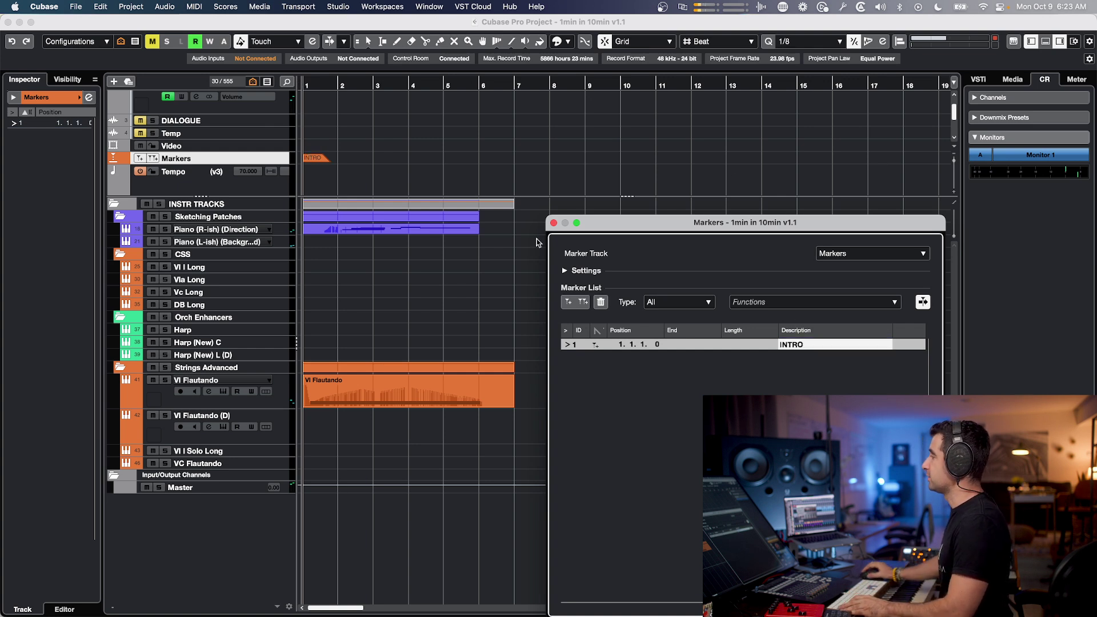
{"action": "left_click", "coordinate": [554, 224]}
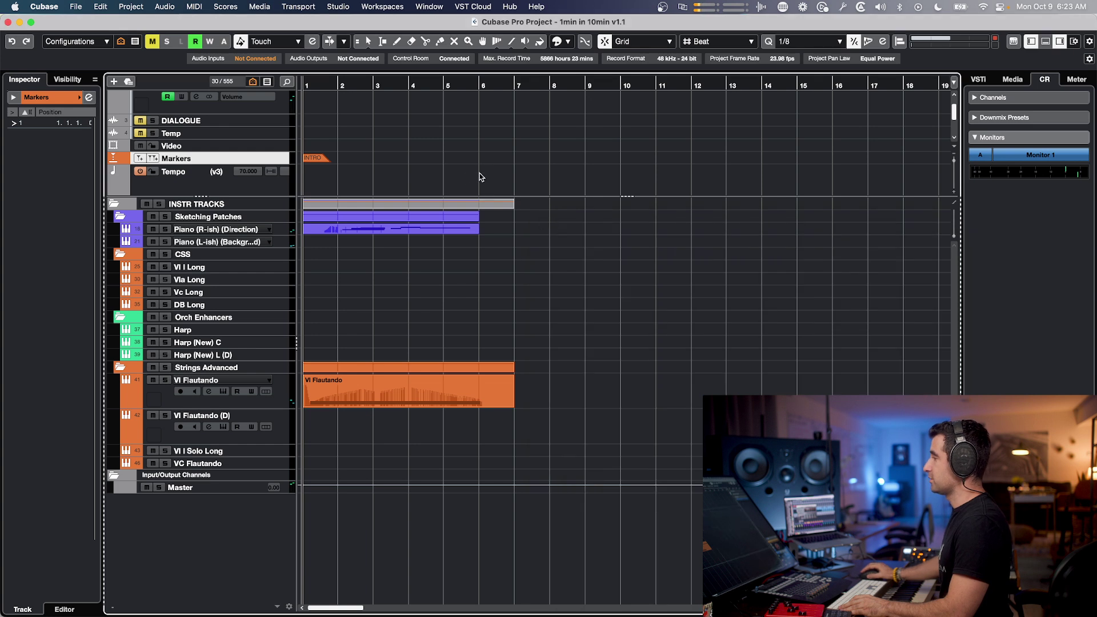
Add a marker at bar 6 and describe it as A.
{"action": "left_click", "coordinate": [481, 84]}
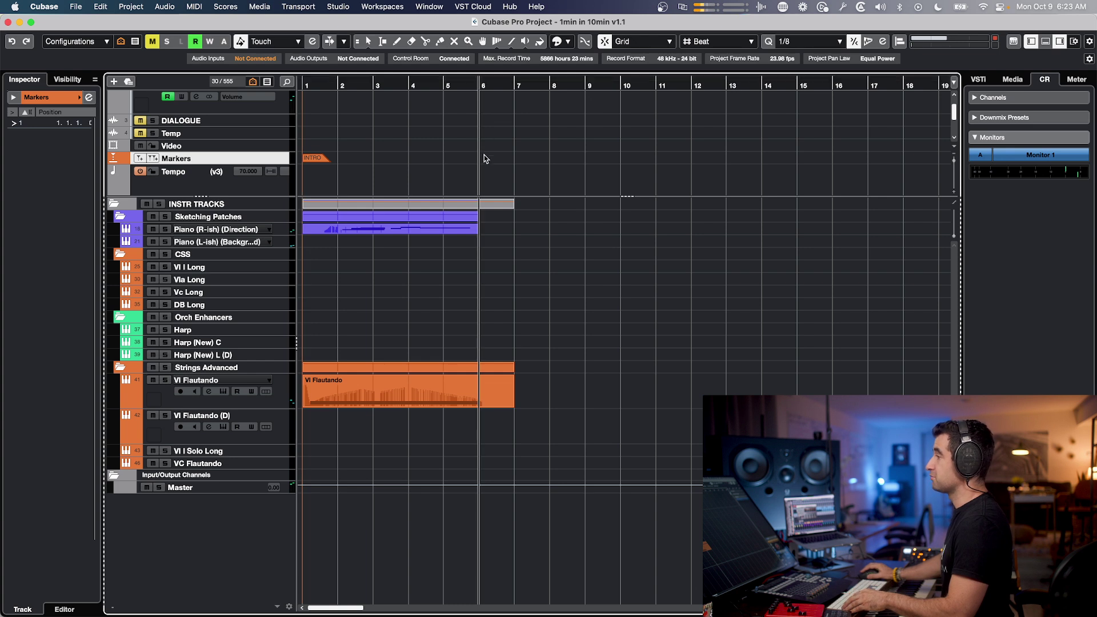
{"action": "key", "text": "shift+Insert"}
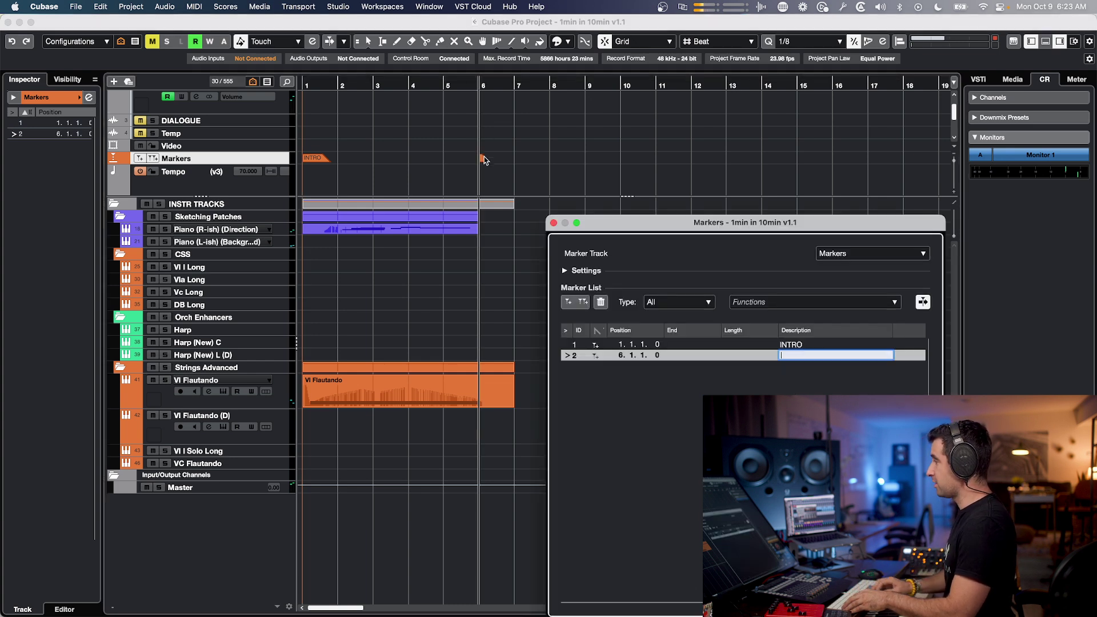
{"action": "key", "text": "Return"}
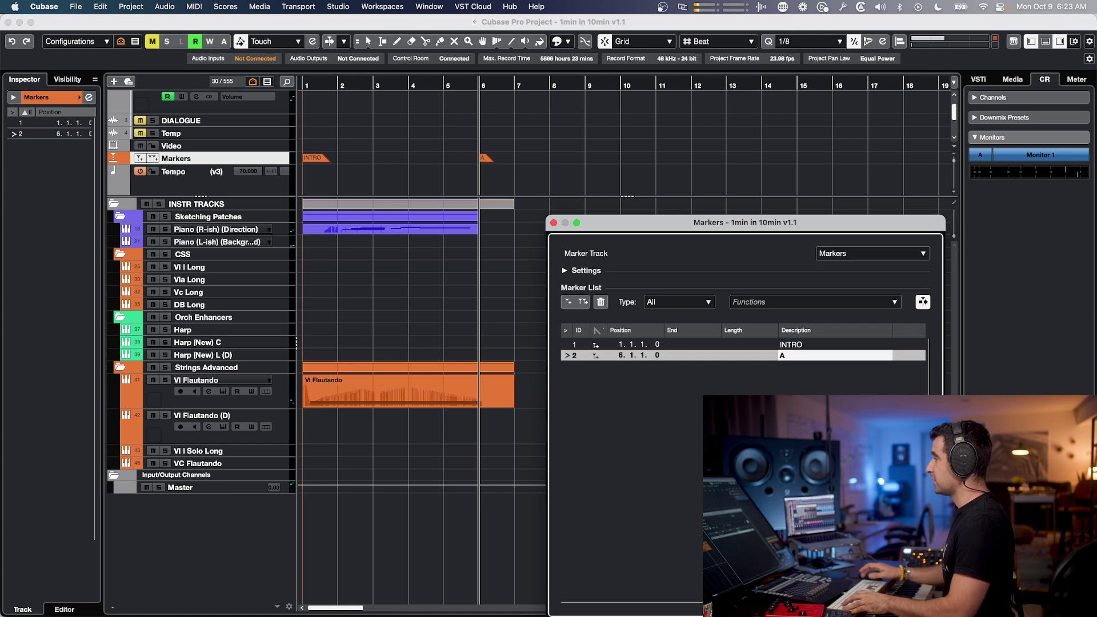
{"action": "left_click", "coordinate": [554, 223]}
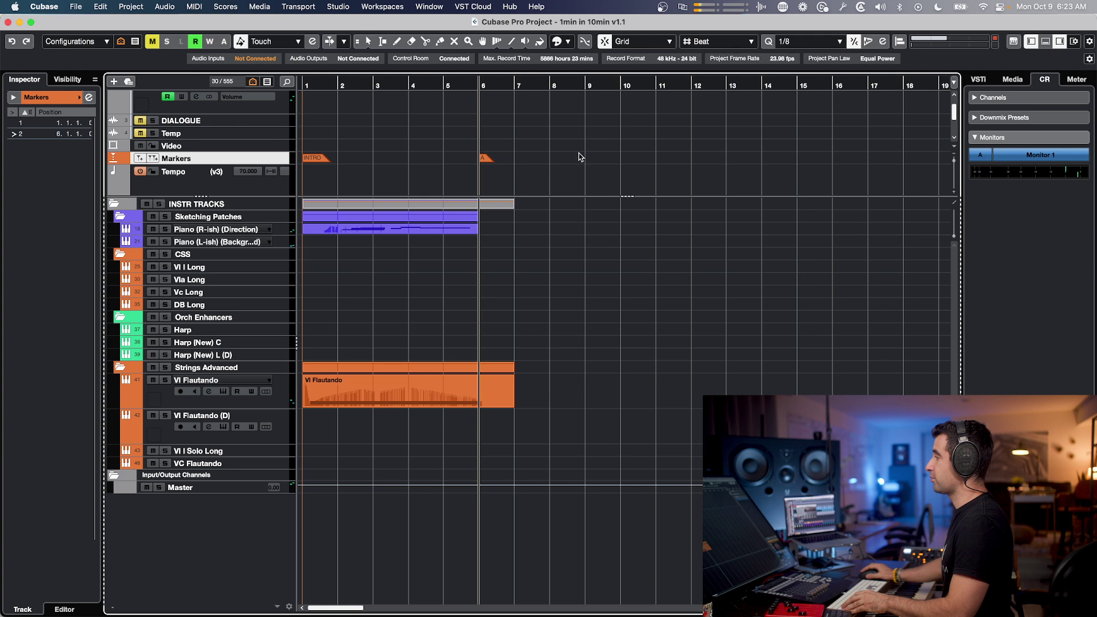
Add a marker at bar 10 and describe it as A1.
{"action": "left_click", "coordinate": [620, 84]}
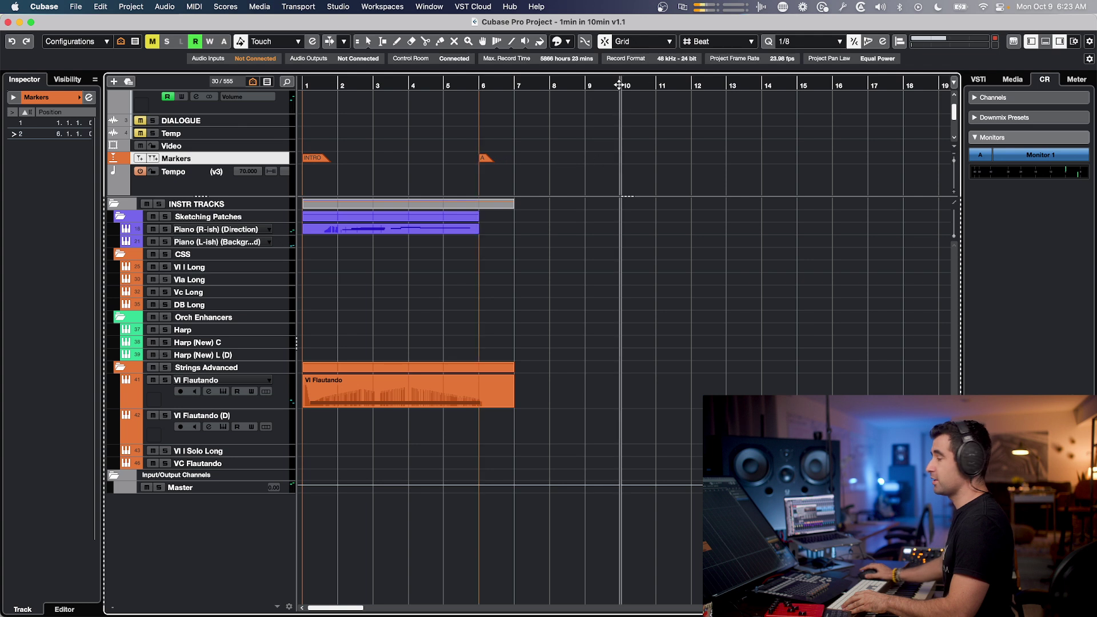
{"action": "key", "text": "Insert"}
{"action": "key", "text": "super+m"}
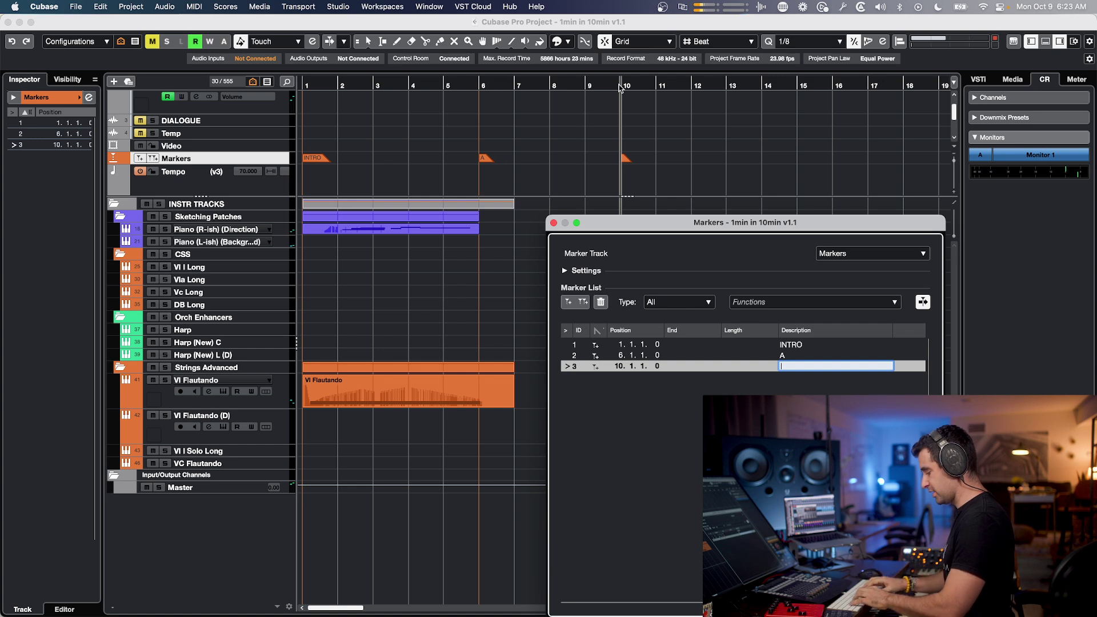
{"action": "key", "text": "Return"}
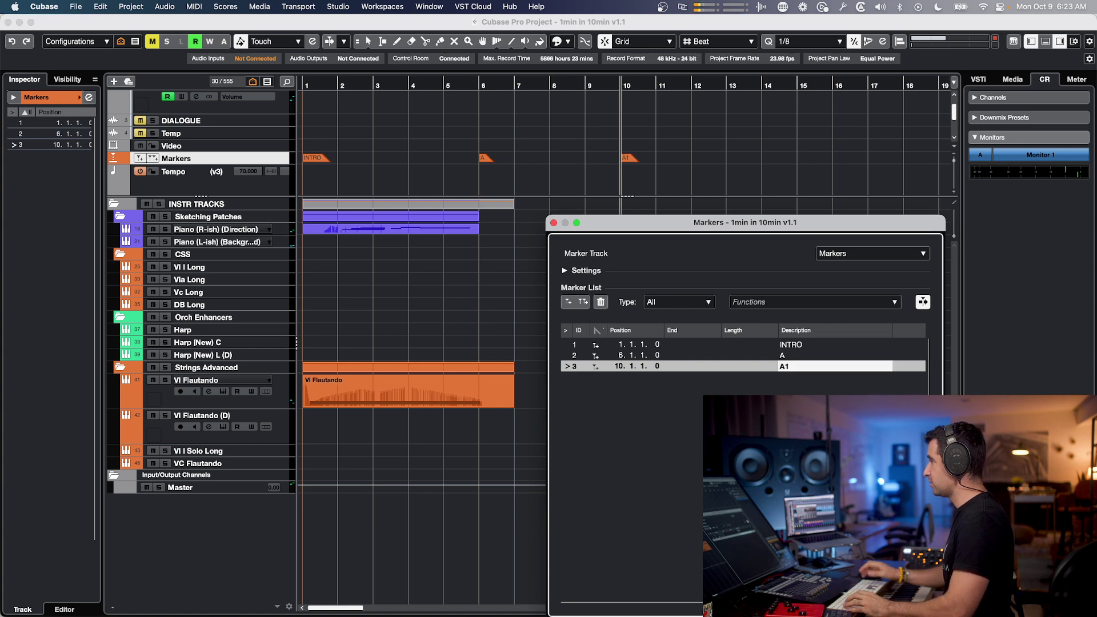
{"action": "left_click", "coordinate": [554, 223]}
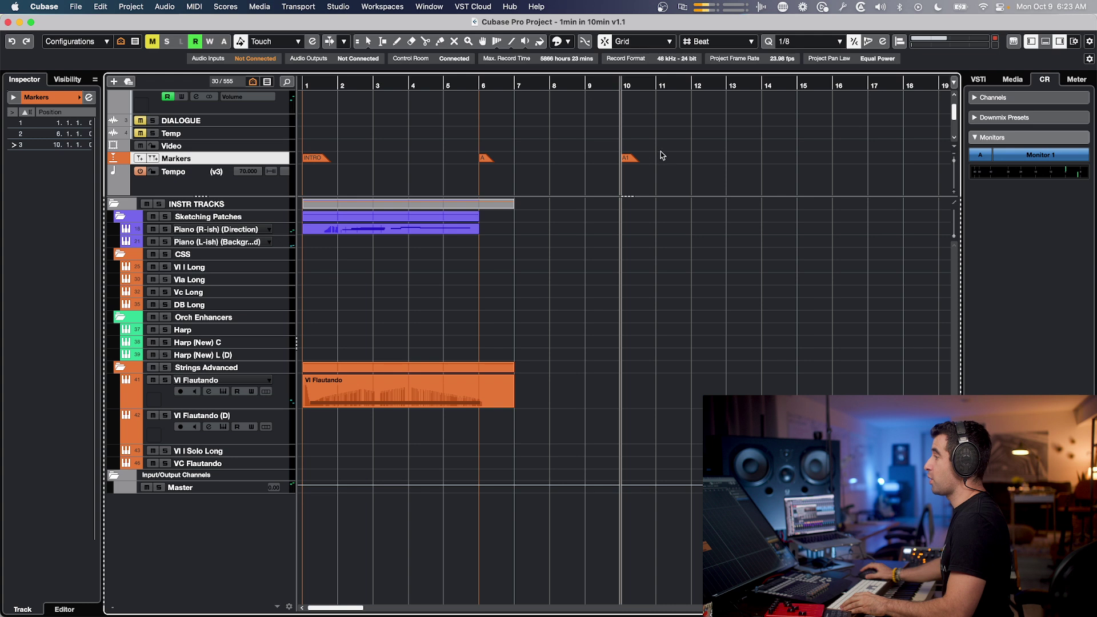
Add a marker at bar 14 and describe it as B.
{"action": "left_click", "coordinate": [767, 111]}
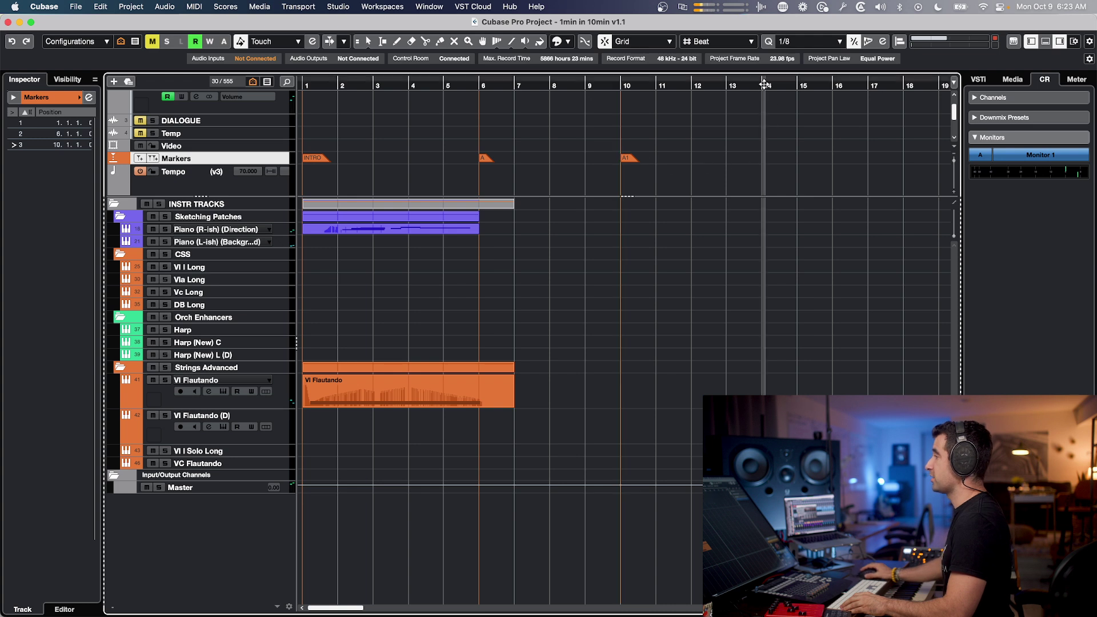
{"action": "key", "text": "shift+Insert"}
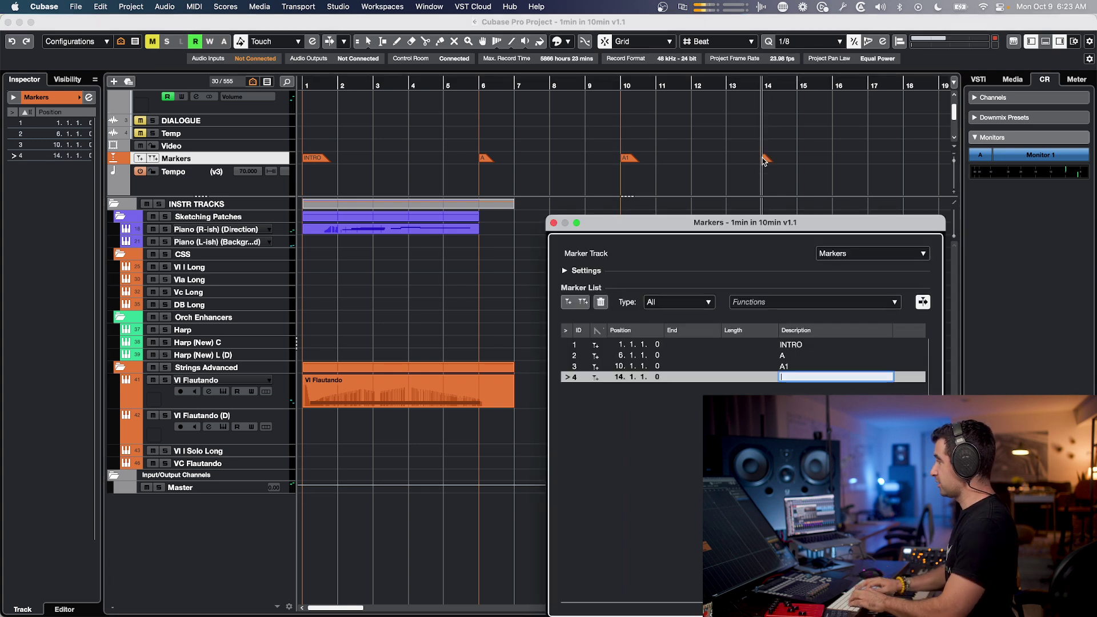
{"action": "type", "text": "B"}
{"action": "key", "text": "Return"}
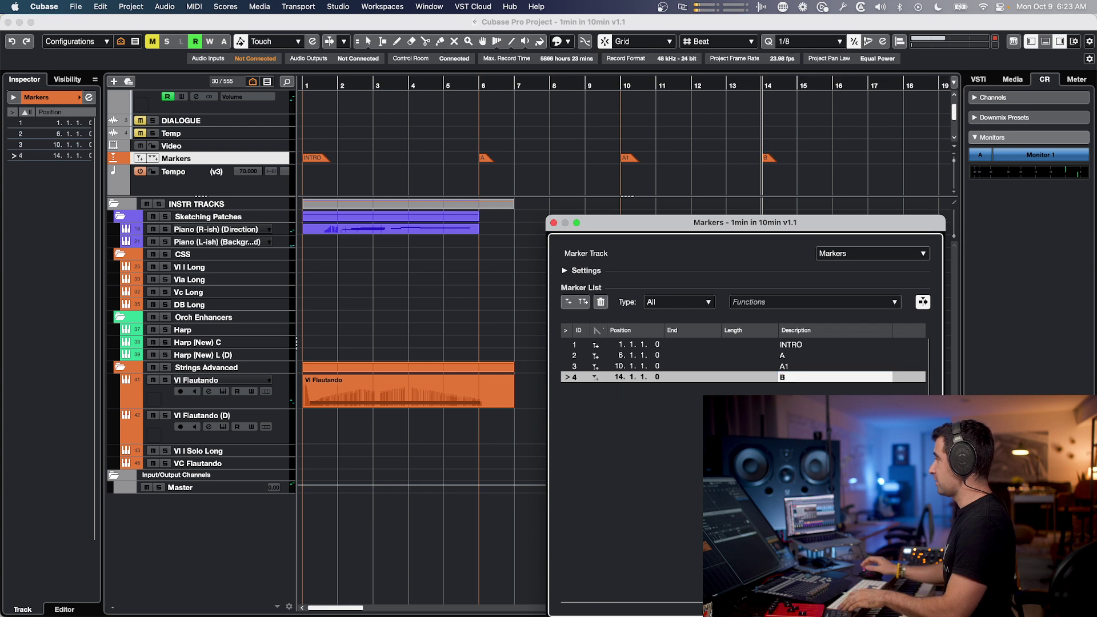
{"action": "left_click", "coordinate": [554, 223]}
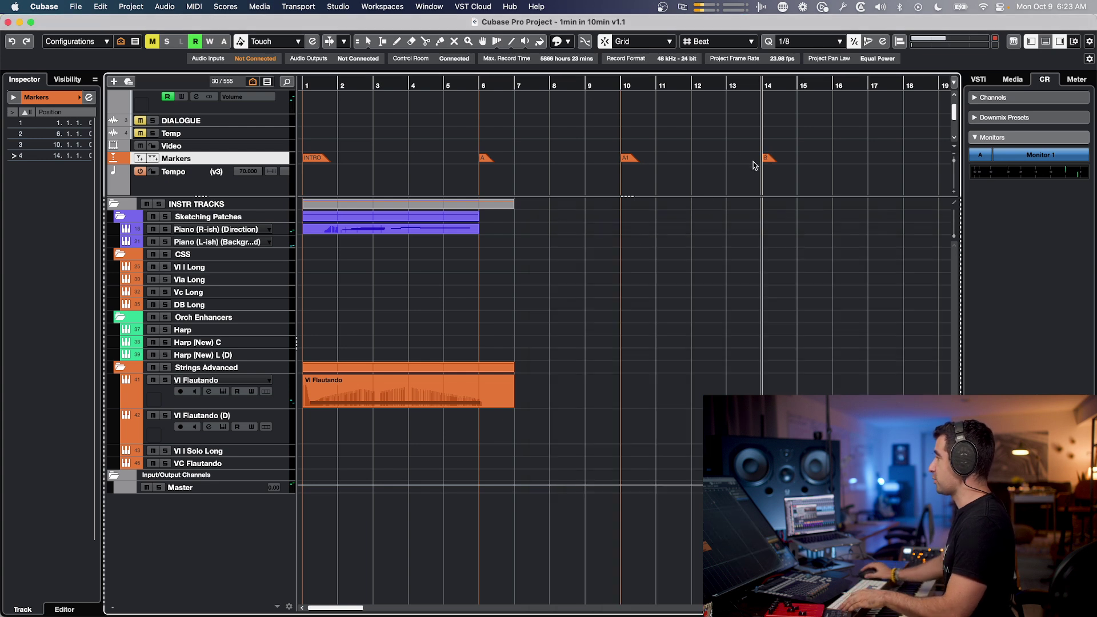
Add a marker at bar 18 and describe it as A2.
{"action": "key", "text": "g"}
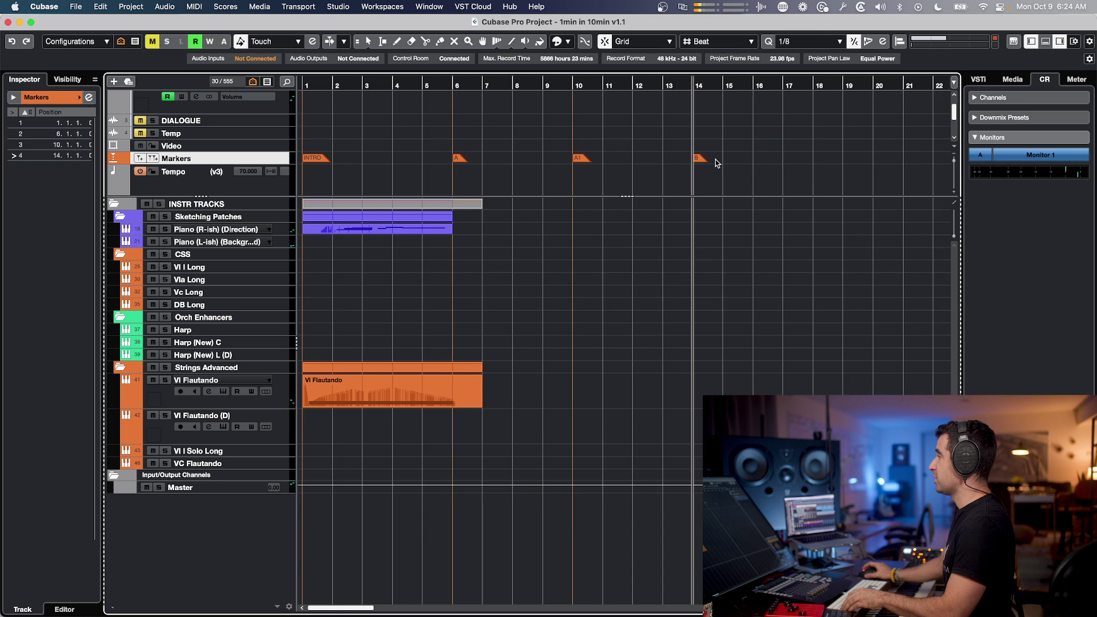
{"action": "left_click", "coordinate": [813, 85]}
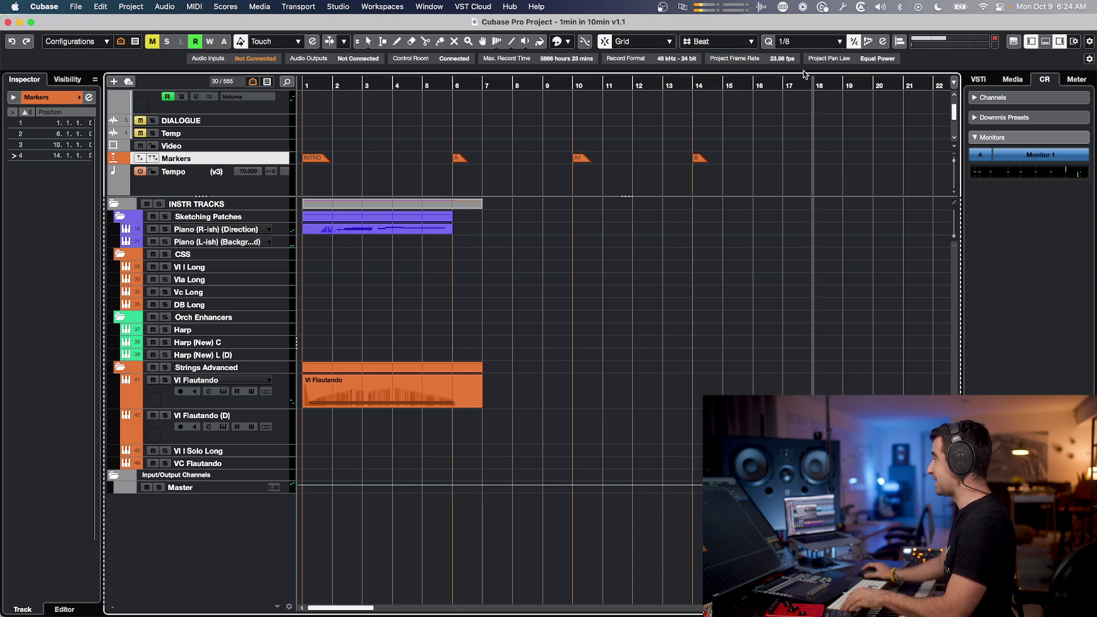
{"action": "key", "text": "Insert"}
{"action": "key", "text": "super+m"}
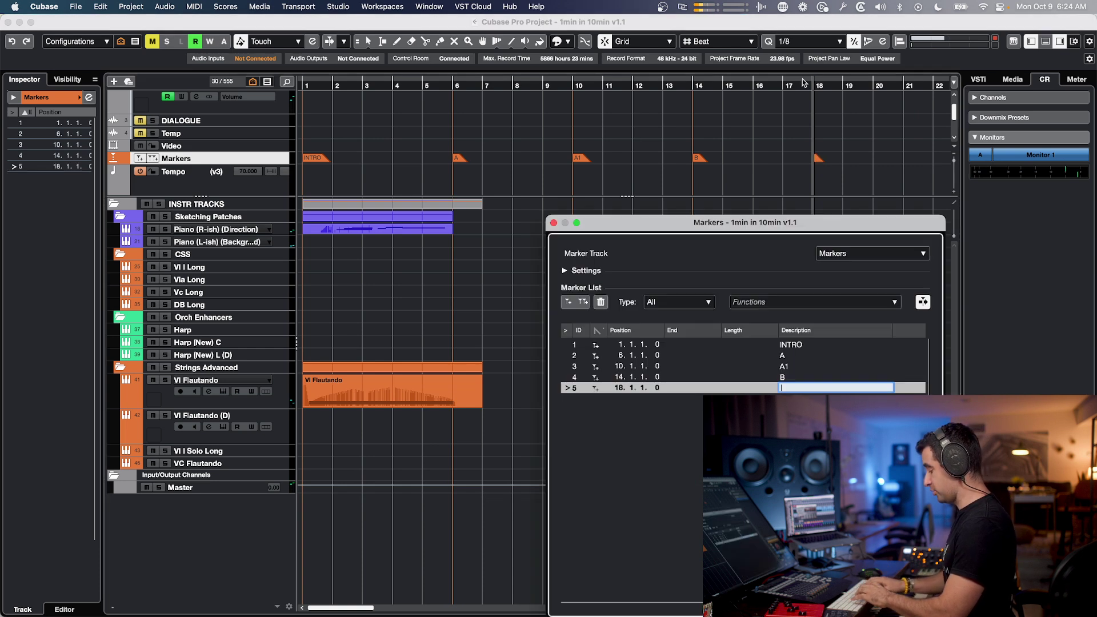
{"action": "type", "text": "A2"}
{"action": "key", "text": "Return"}
{"action": "left_click", "coordinate": [554, 223]}
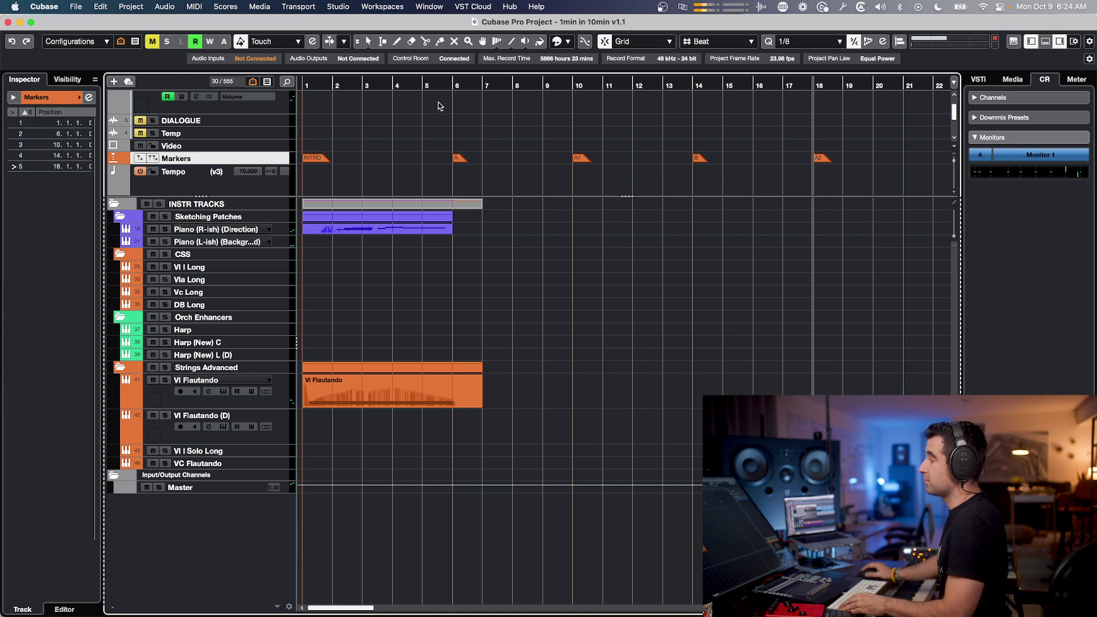
Switch to the Google Slides presentation, show slide 10 with the "Come up with Theme" step, and return to Cubase.
{"action": "key", "text": "super+Tab"}
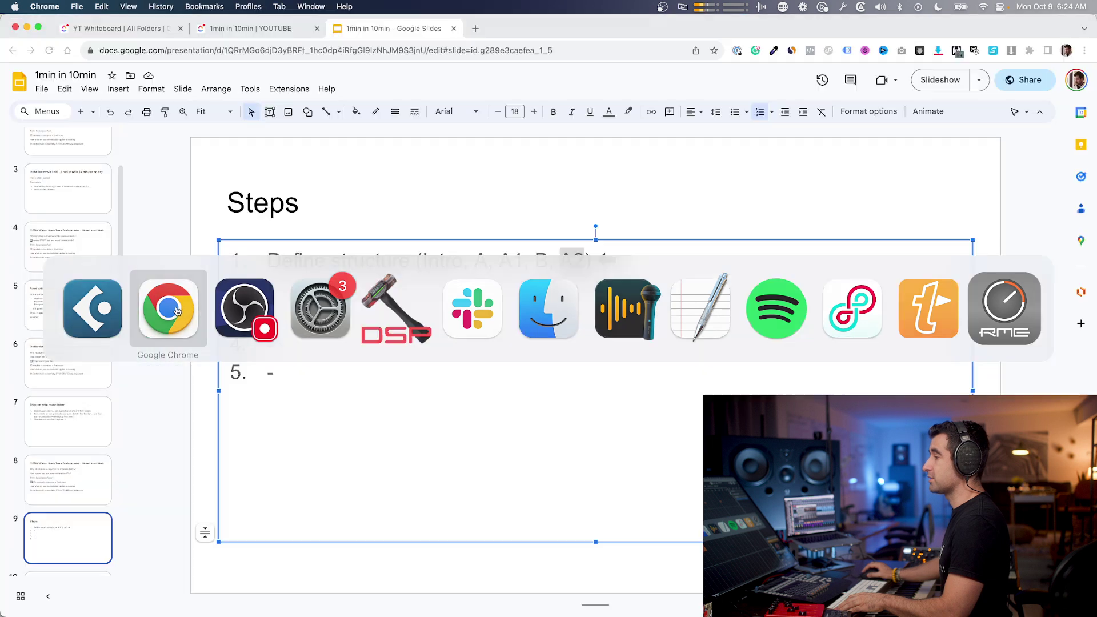
{"action": "scroll", "coordinate": [69, 549], "scroll_direction": "down", "scroll_amount": 2}
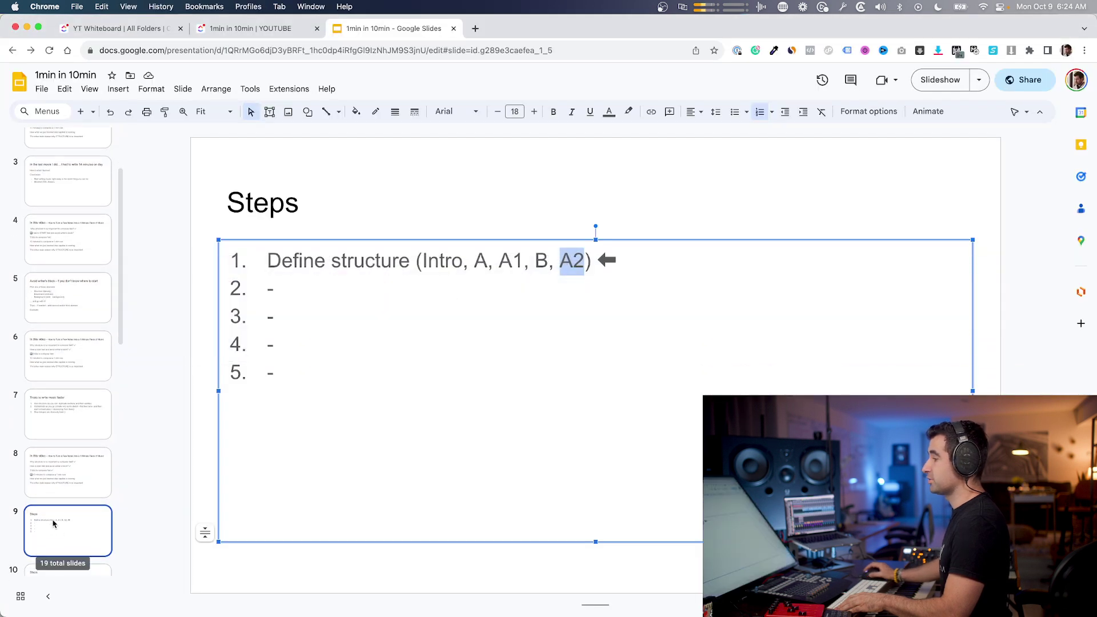
{"action": "left_click", "coordinate": [100, 570]}
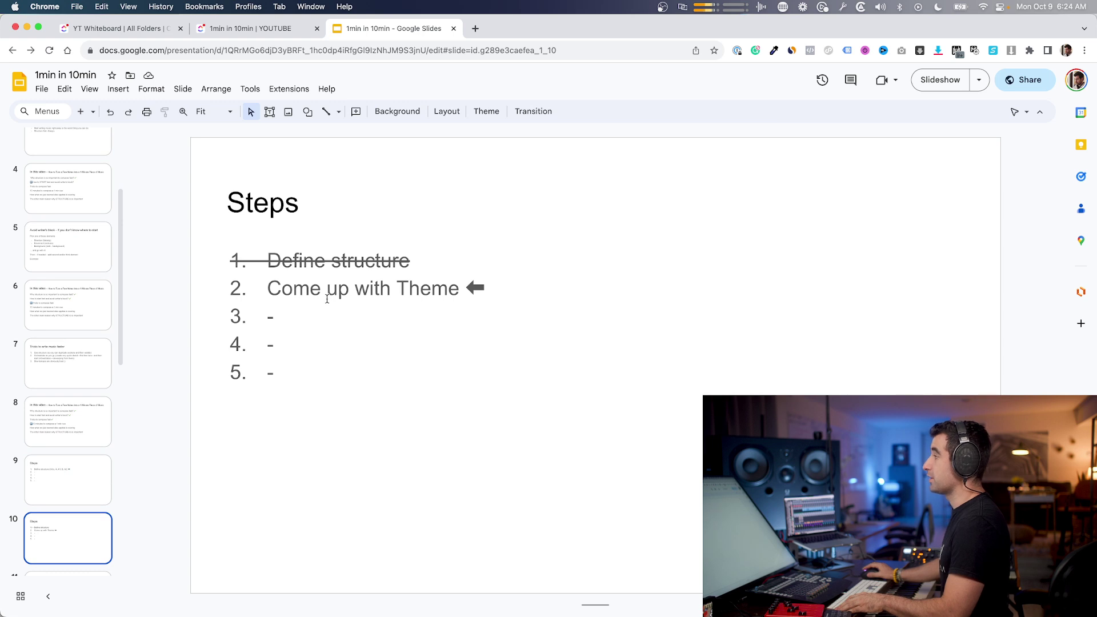
{"action": "key", "text": "super+Tab"}
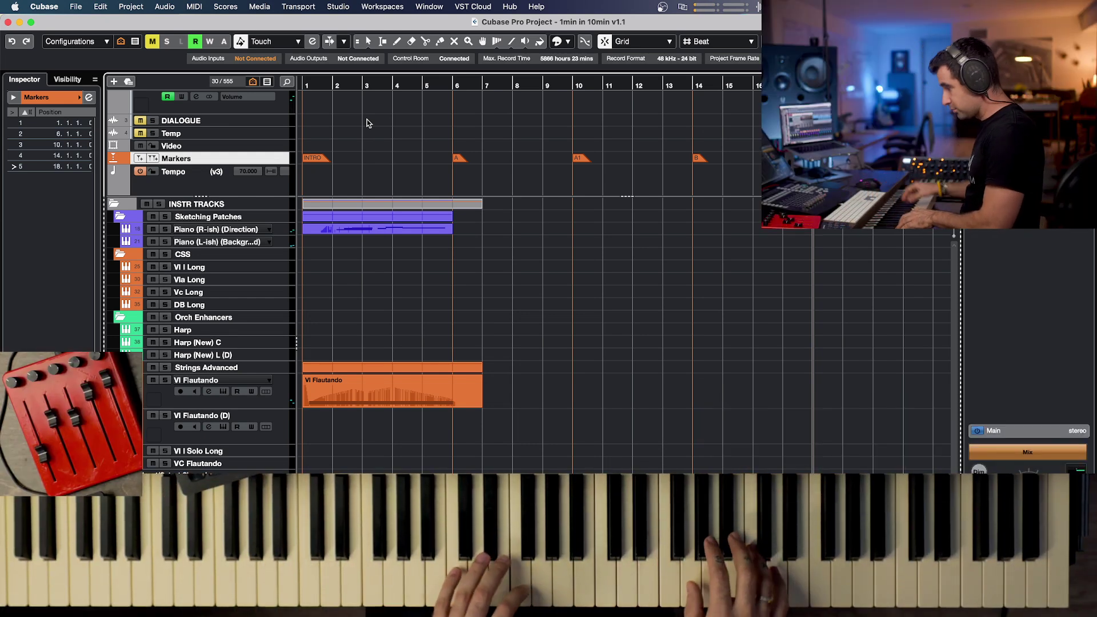
Capture an improvised theme on the Piano (R-ish) (Direction) track from bar 18 and review its notes in the Key Editor.
{"action": "left_click", "coordinate": [203, 230]}
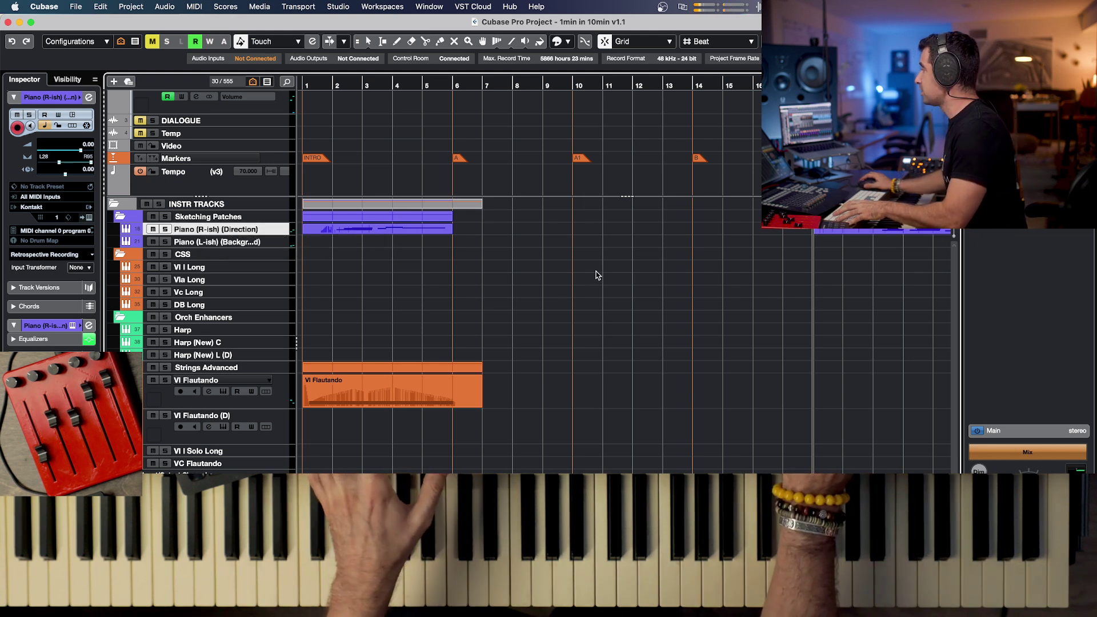
{"action": "key", "text": "g"}
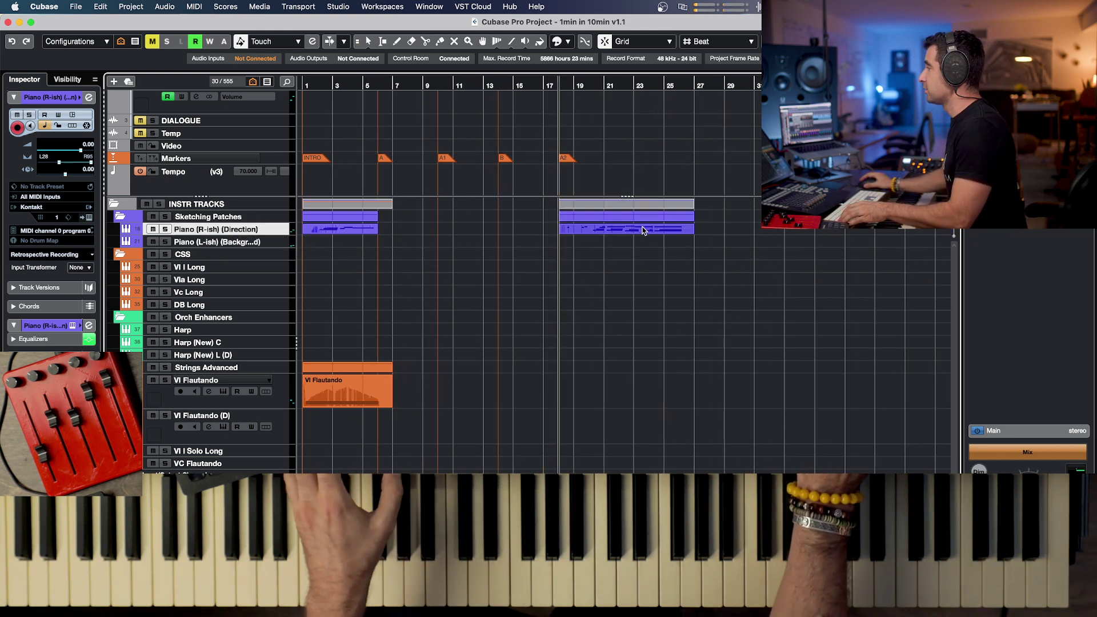
{"action": "key", "text": "Return"}
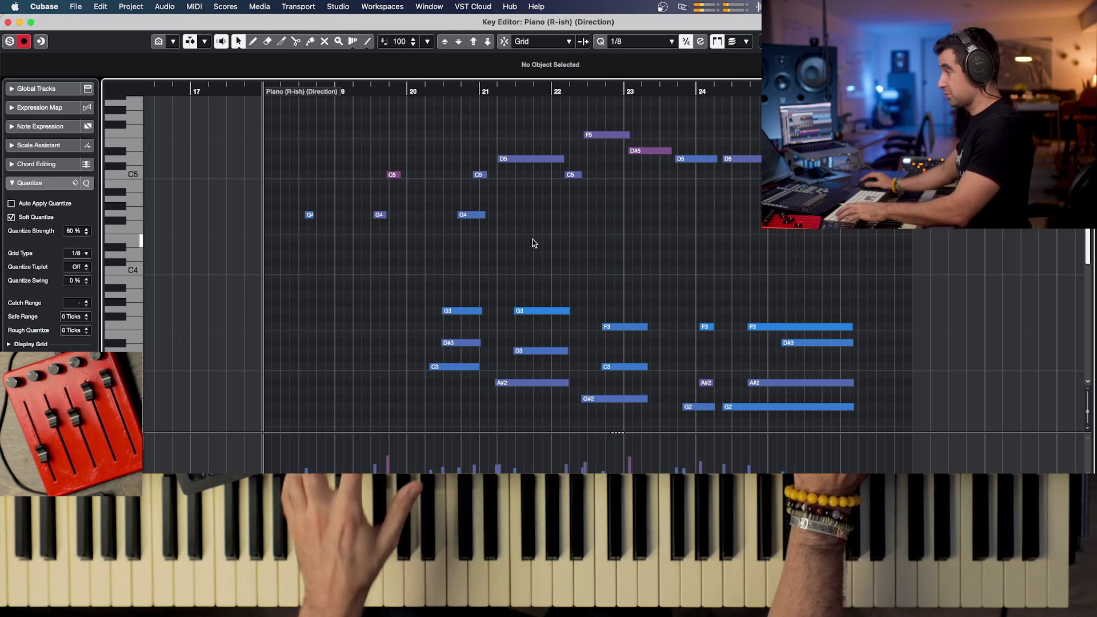
{"action": "key", "text": "Return"}
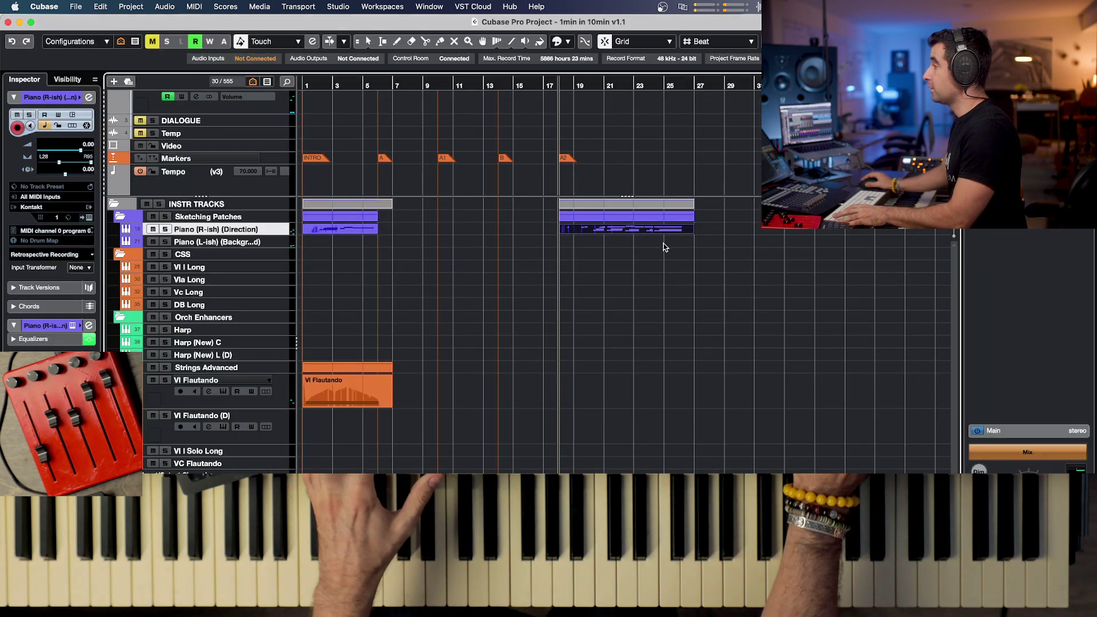
Delete the improvised part at bar 18 from the Piano (R-ish) (Direction) track.
{"action": "scroll", "coordinate": [607, 266], "scroll_direction": "down", "scroll_amount": 2, "text": "super"}
{"action": "left_click_drag", "start_coordinate": [624, 266], "coordinate": [598, 221]}
{"action": "key", "text": "Delete"}
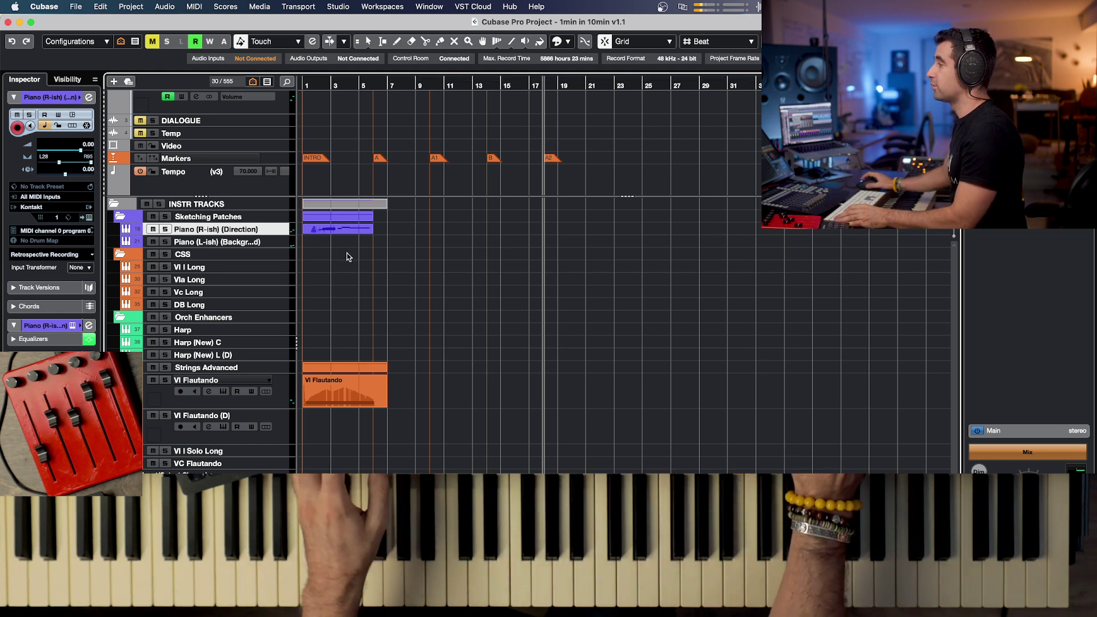
Return the playback position to bar 1 and listen to the existing intro.
{"action": "scroll", "coordinate": [347, 253], "scroll_direction": "up", "scroll_amount": 6}
{"action": "scroll", "coordinate": [347, 253], "scroll_direction": "left", "scroll_amount": 3}
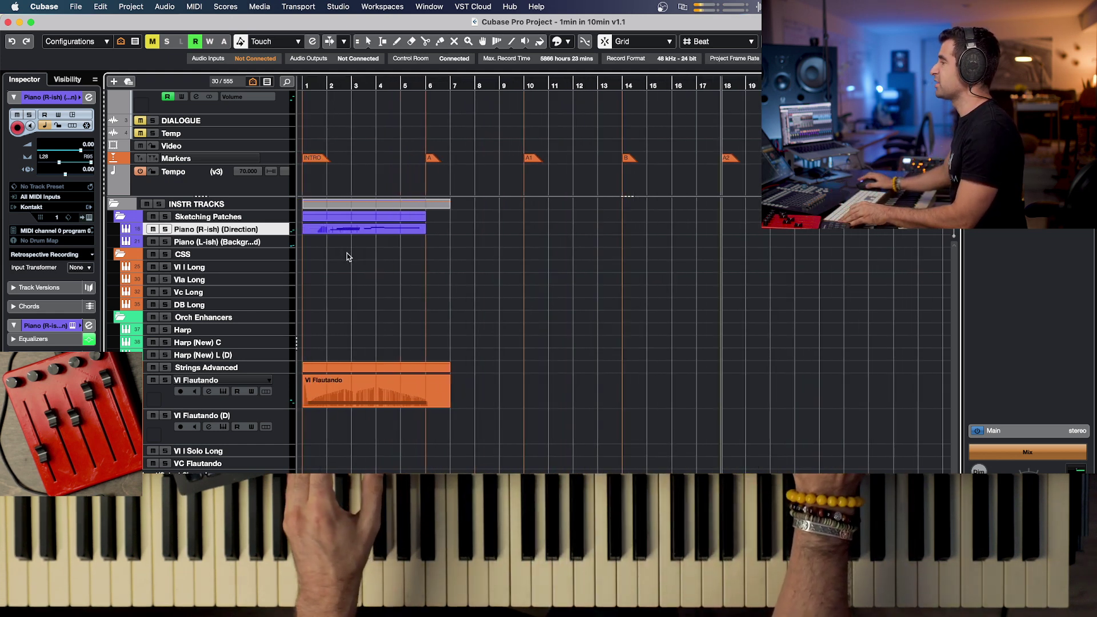
{"action": "left_click", "coordinate": [400, 85]}
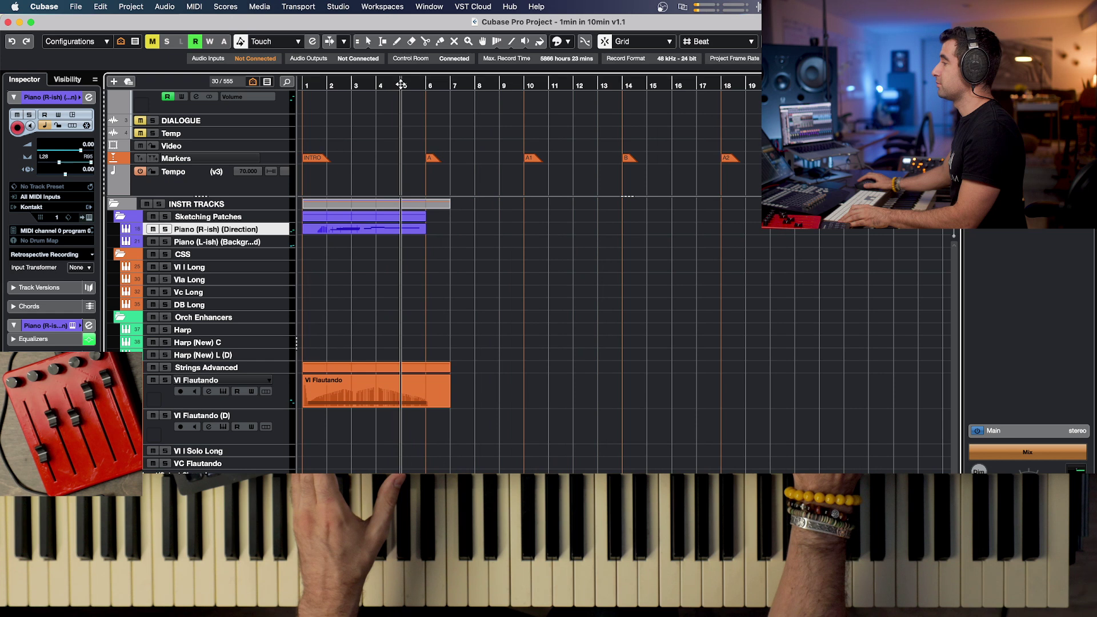
{"action": "left_click_drag", "start_coordinate": [401, 85], "coordinate": [306, 84]}
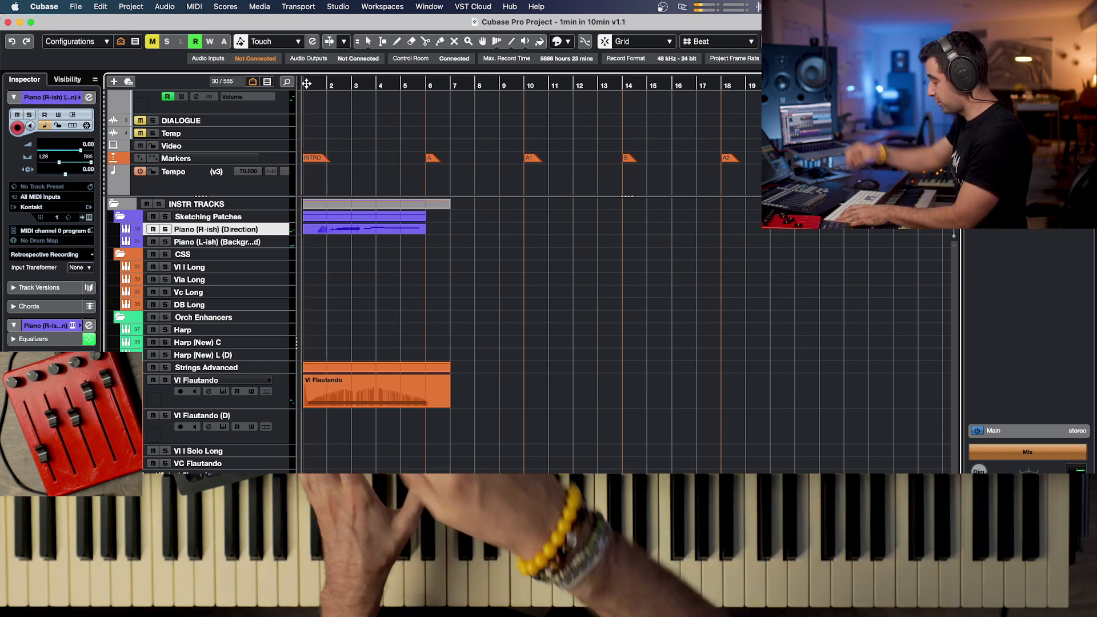
{"action": "key", "text": "space"}
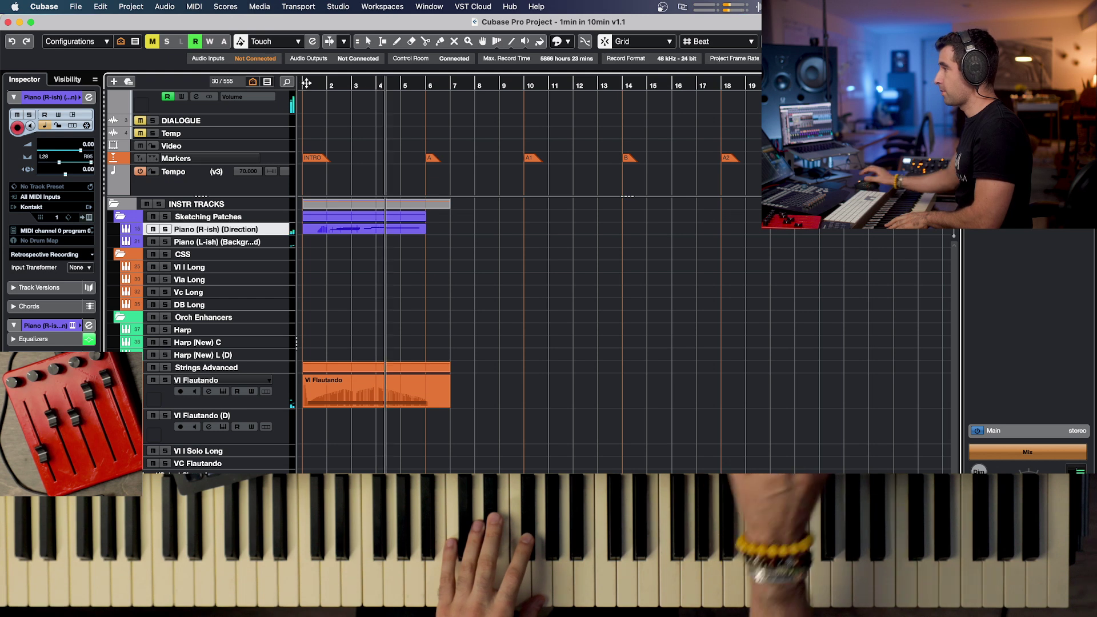
{"action": "right_click", "coordinate": [272, 242]}
{"action": "left_click", "coordinate": [238, 243]}
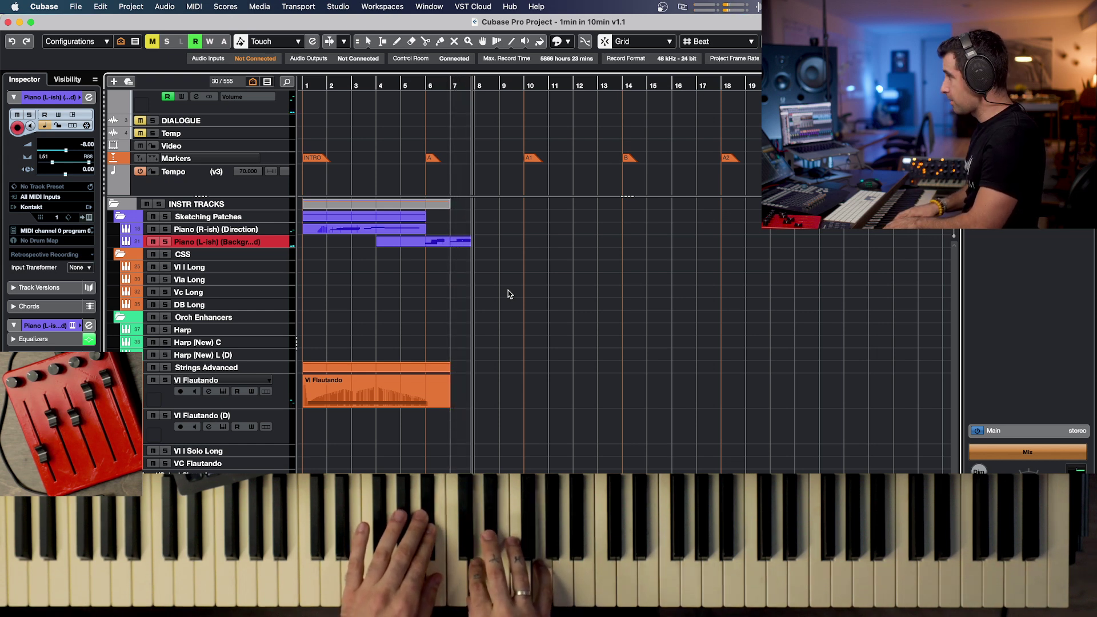
{"action": "key", "text": "space"}
{"action": "left_click", "coordinate": [488, 240]}
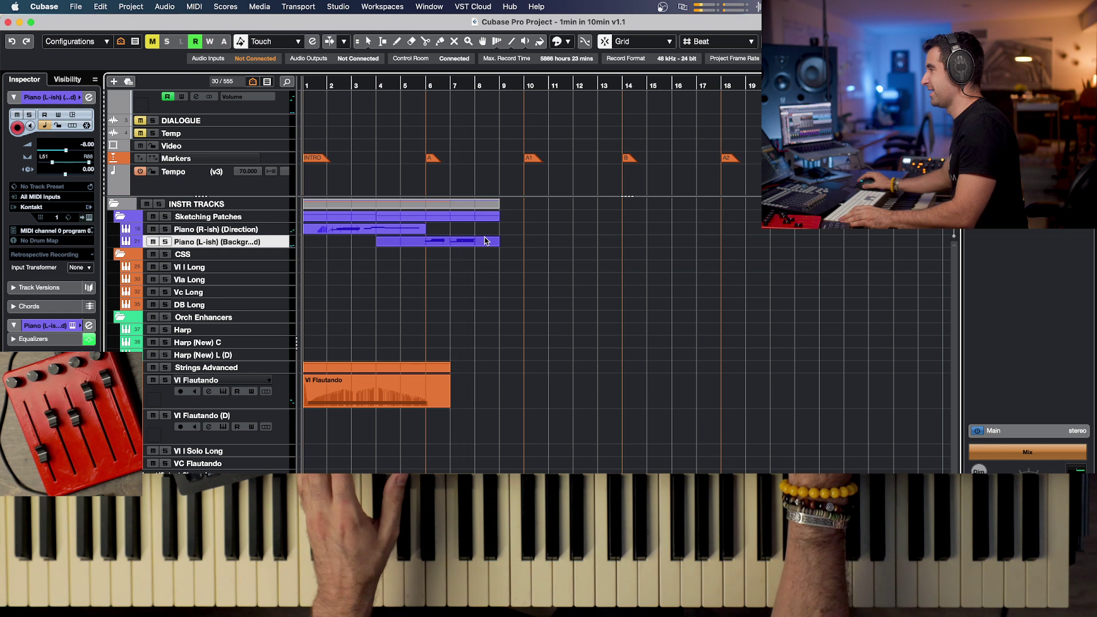
{"action": "key", "text": "Delete"}
Record a chord accompaniment on the Piano (L-ish) (Background) track from bar 5 up to bar 10, and enlarge the track's height.
{"action": "left_click", "coordinate": [412, 84]}
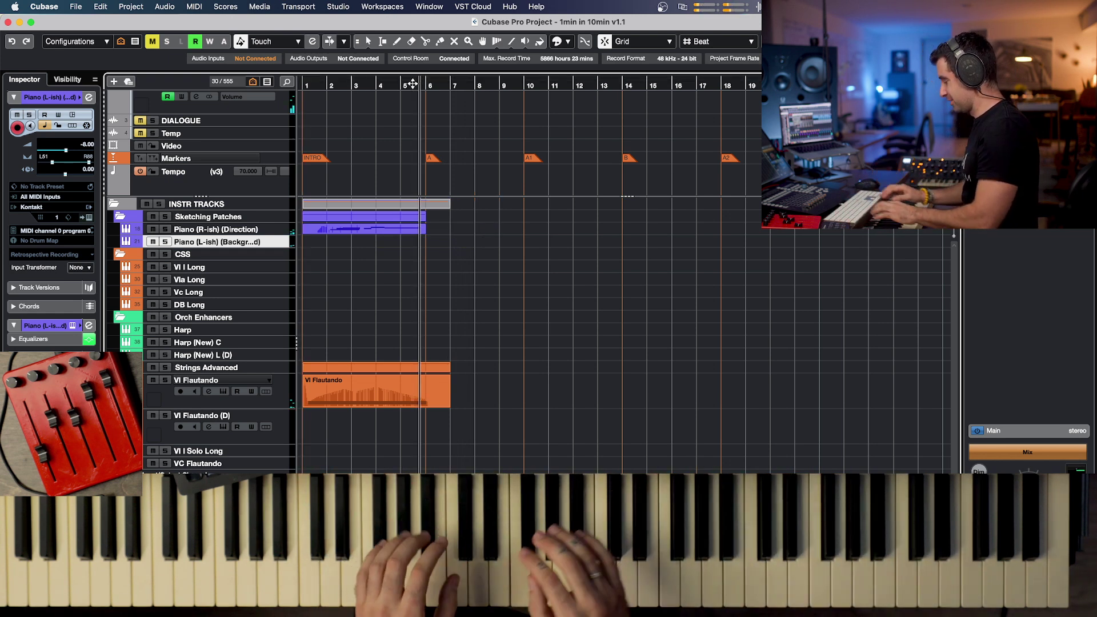
{"action": "left_click_drag", "start_coordinate": [265, 249], "coordinate": [265, 267]}
{"action": "key", "text": "KP_Multiply"}
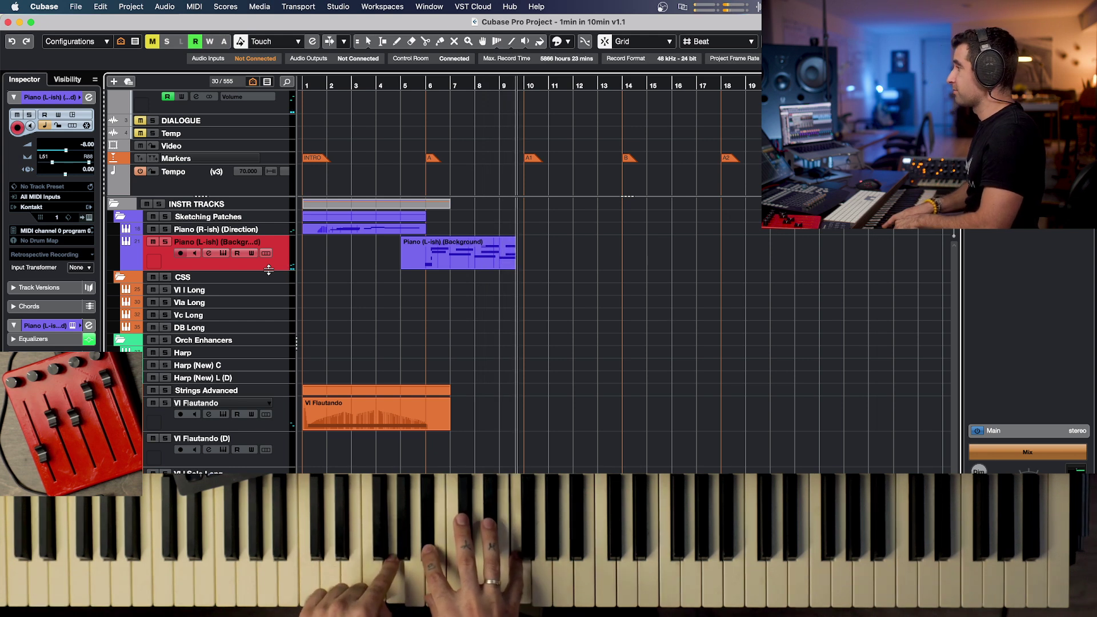
{"action": "key", "text": "space"}
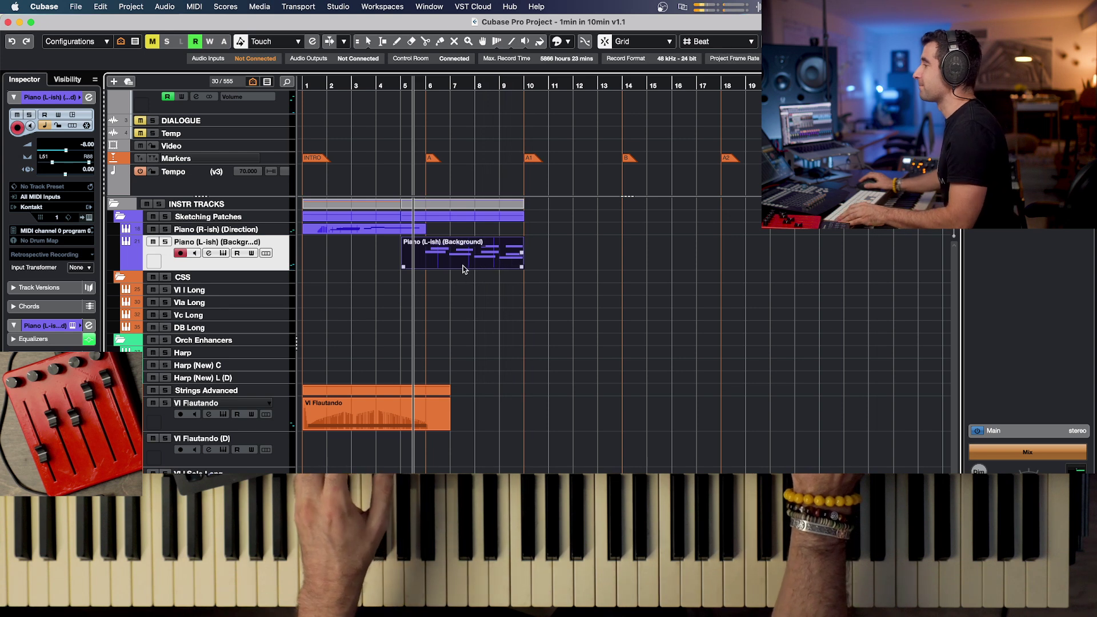
In the Key Editor, shift the first C3 chord note to start at bar 6 and quantize the part's notes to 1/8.
{"action": "double_click", "coordinate": [493, 259]}
{"action": "left_click_drag", "start_coordinate": [219, 274], "coordinate": [222, 275]}
{"action": "scroll", "coordinate": [210, 275], "scroll_direction": "up", "scroll_amount": 6}
{"action": "key", "text": "super+z"}
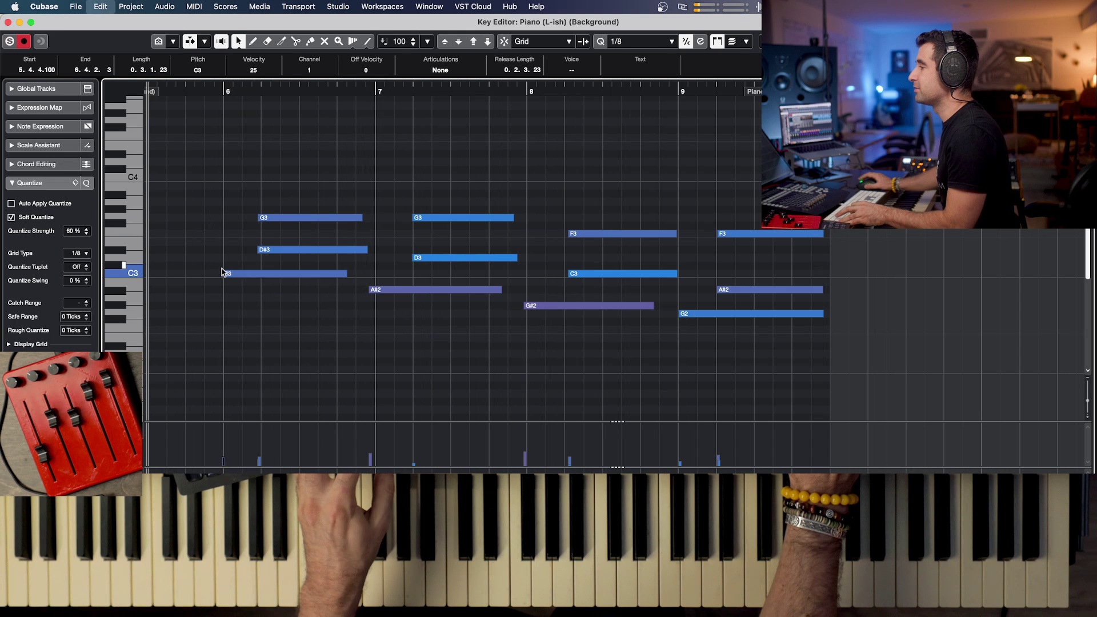
{"action": "left_click_drag", "start_coordinate": [221, 275], "coordinate": [224, 276]}
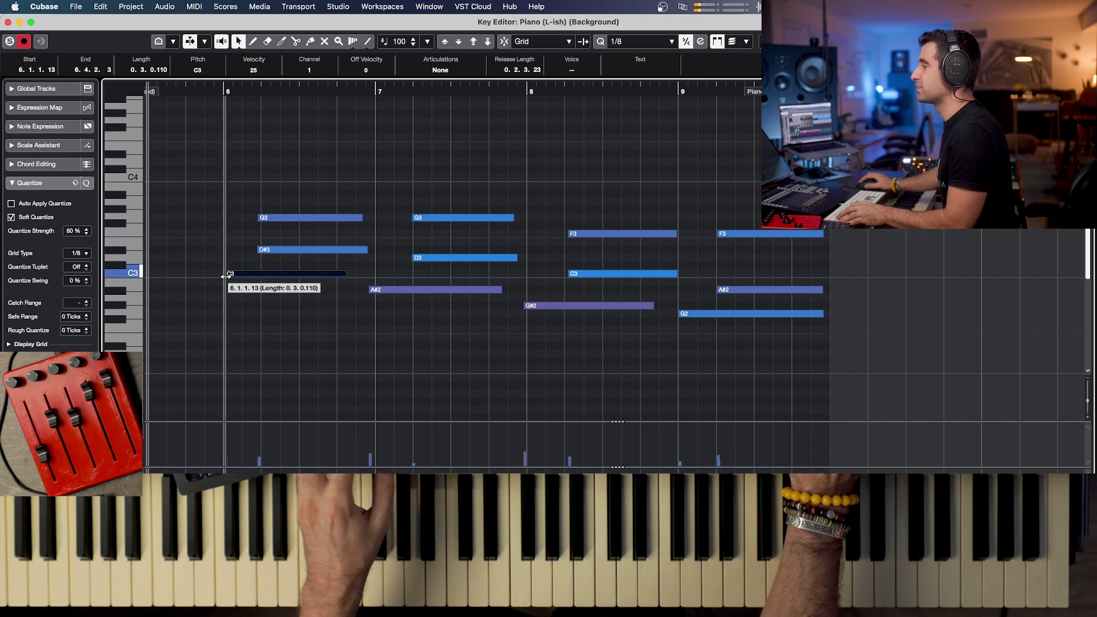
{"action": "left_click_drag", "start_coordinate": [246, 194], "coordinate": [788, 367]}
{"action": "key", "text": "q"}
{"action": "key", "text": "Return"}
Split the Piano (L-ish) (Background) part at bar 6 where section A begins.
{"action": "left_click_drag", "start_coordinate": [403, 266], "coordinate": [407, 267]}
{"action": "scroll", "coordinate": [413, 270], "scroll_direction": "up", "scroll_amount": 6}
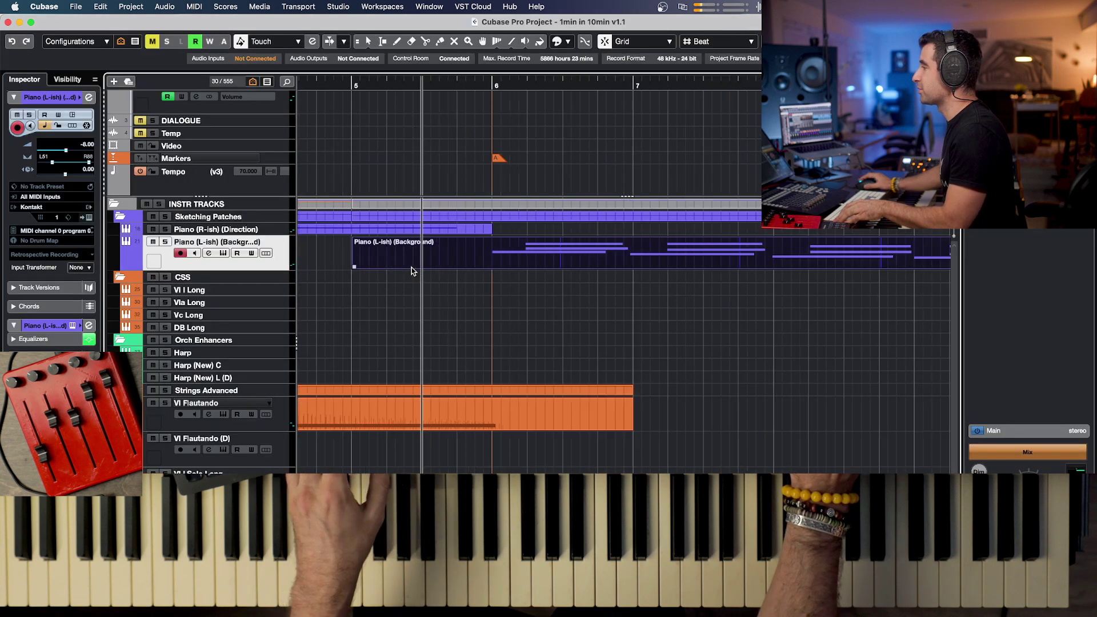
{"action": "left_click", "coordinate": [489, 261], "text": "alt"}
{"action": "scroll", "coordinate": [541, 271], "scroll_direction": "down", "scroll_amount": 5}
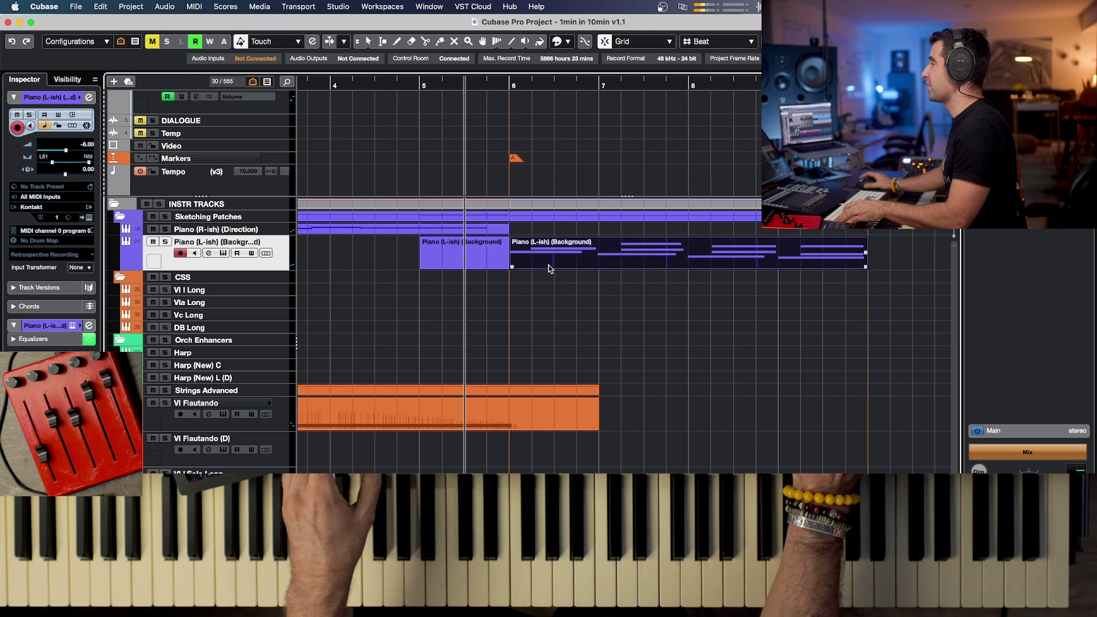
Copy the four-bar Piano (L-ish) (Background) chord part from bar 6 to bar 10, filling section A1.
{"action": "key", "text": "g"}
{"action": "key", "text": "g"}
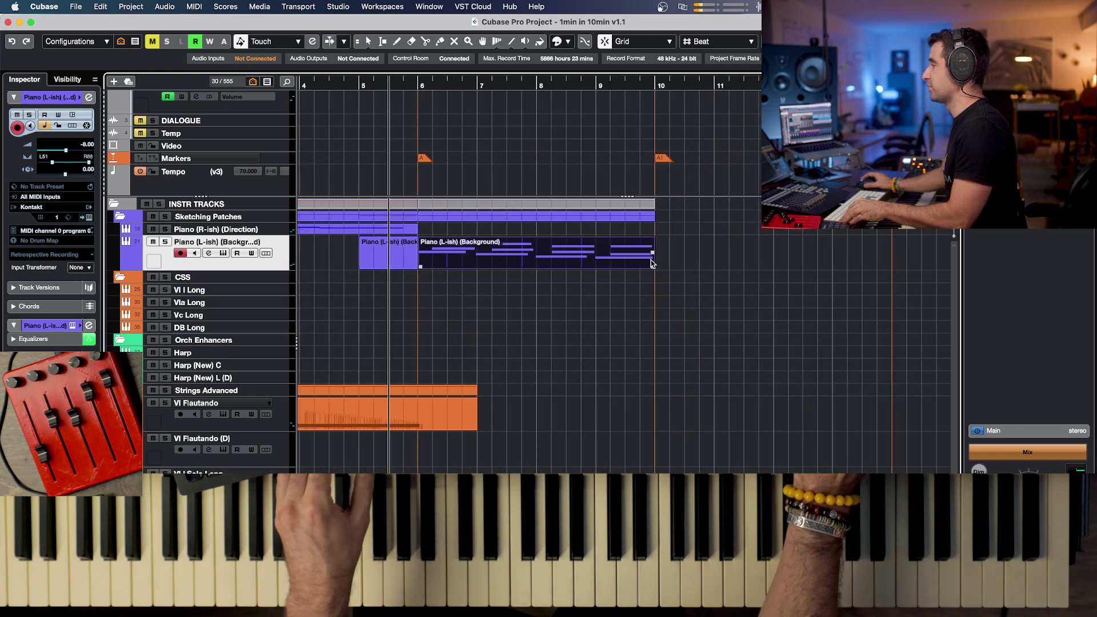
{"action": "left_click_drag", "start_coordinate": [457, 269], "coordinate": [698, 254]}
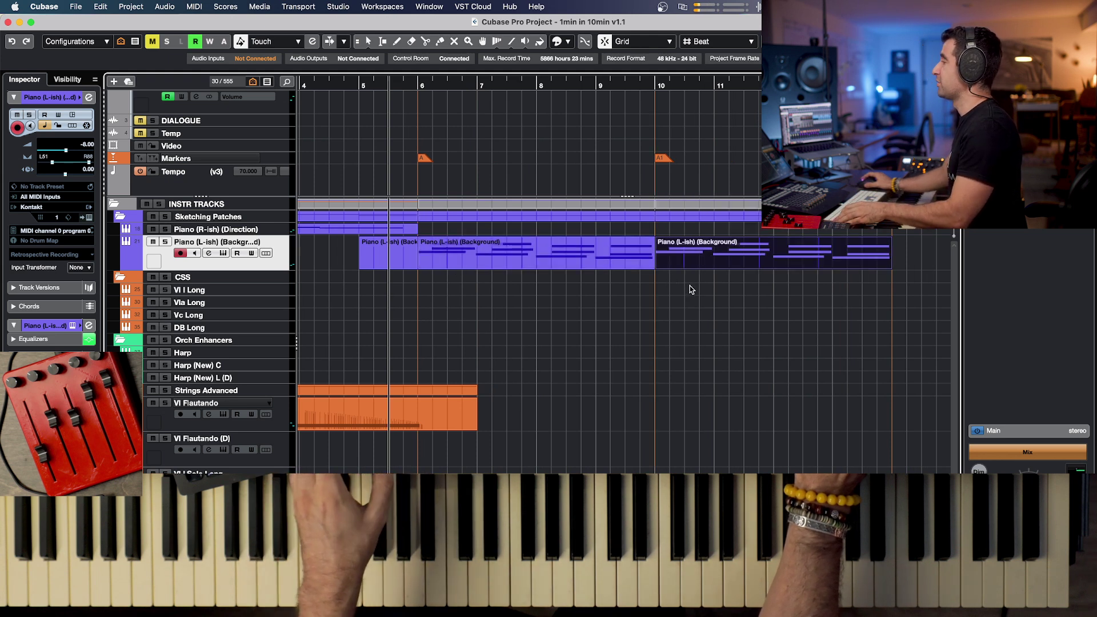
{"action": "key", "text": "g"}
Record a melody on an enlarged Piano (R-ish) (Direction) track from bar 6 to bar 14 and check it in the Key Editor.
{"action": "key", "text": "space"}
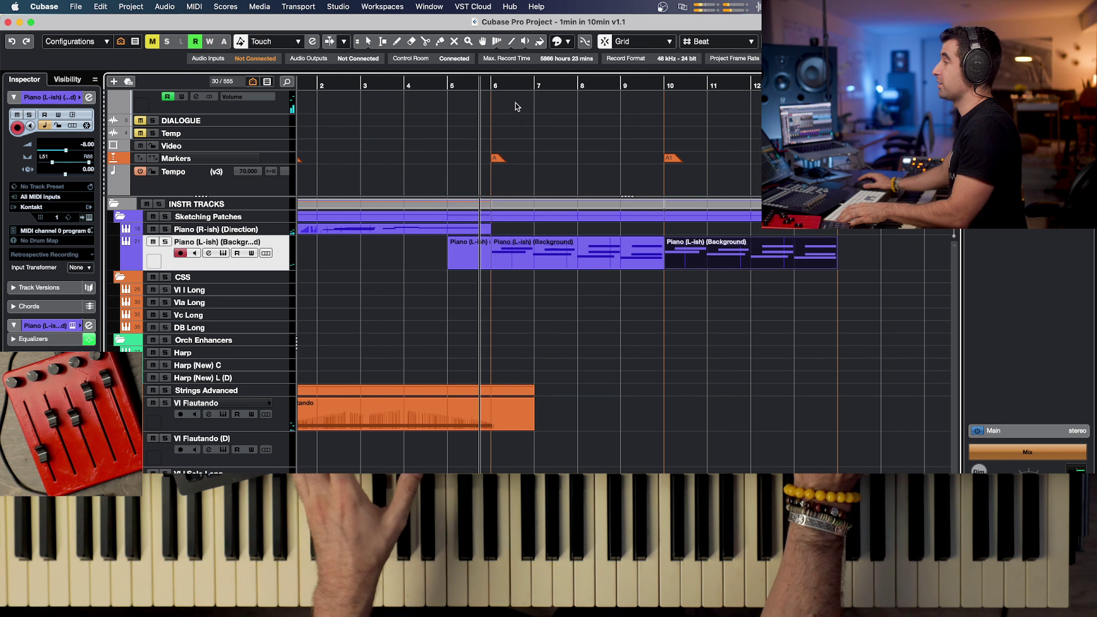
{"action": "left_click_drag", "start_coordinate": [472, 87], "coordinate": [469, 85]}
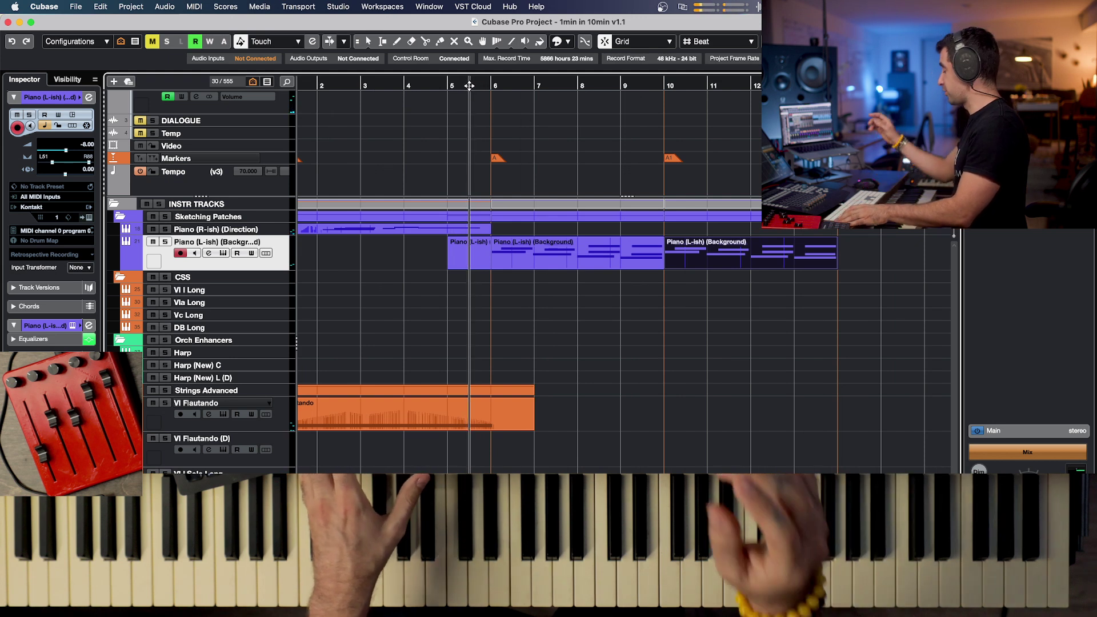
{"action": "key", "text": "KP_Multiply"}
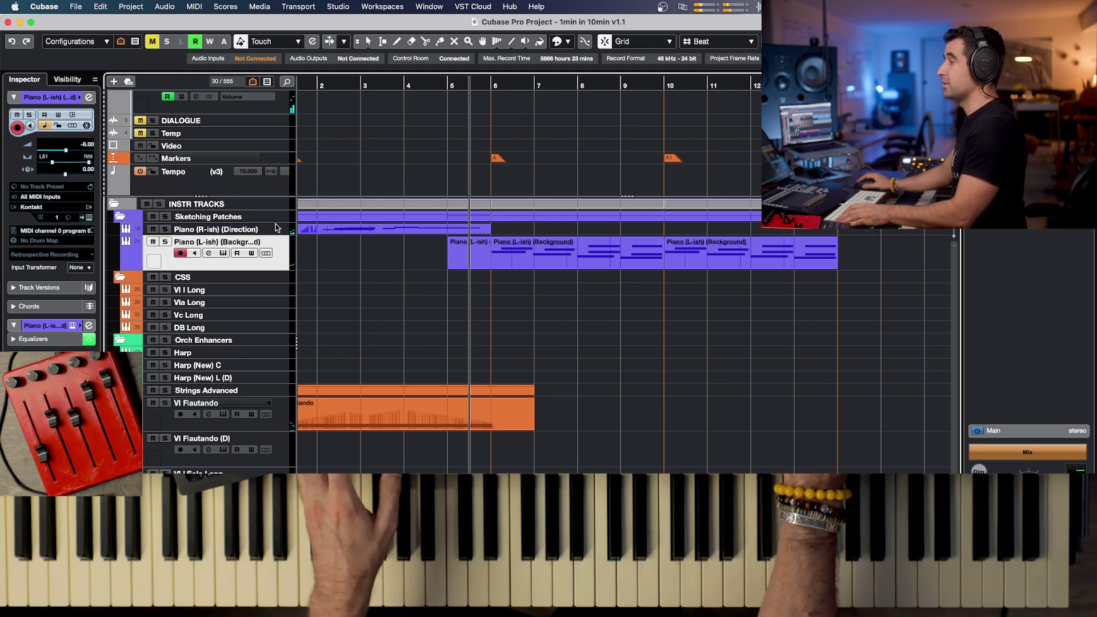
{"action": "left_click", "coordinate": [259, 233]}
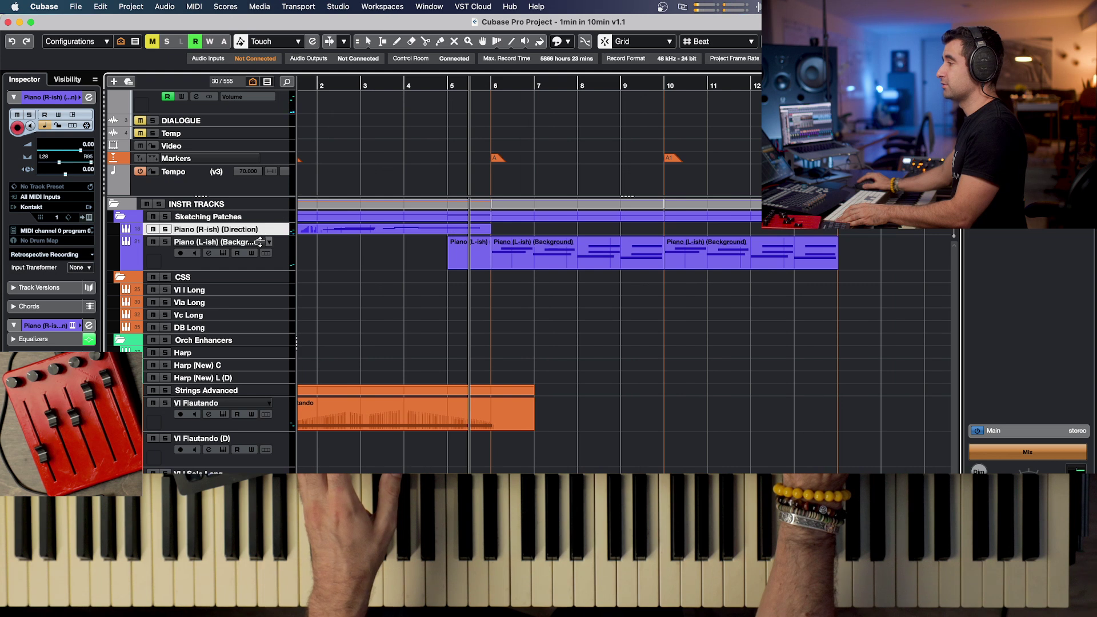
{"action": "left_click_drag", "start_coordinate": [260, 242], "coordinate": [265, 257]}
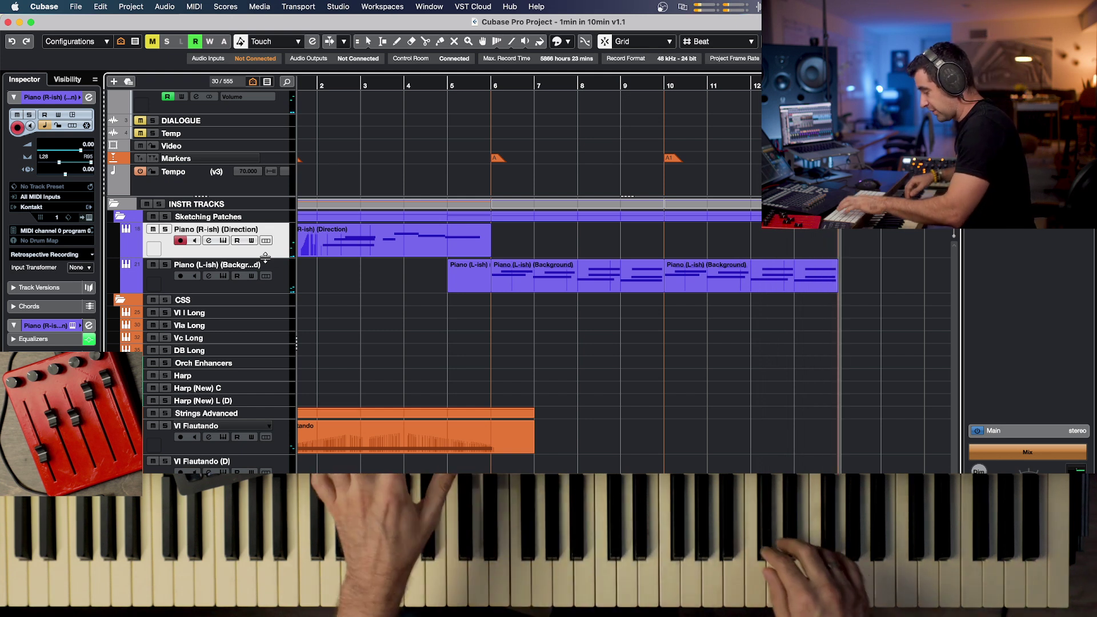
{"action": "key", "text": "space"}
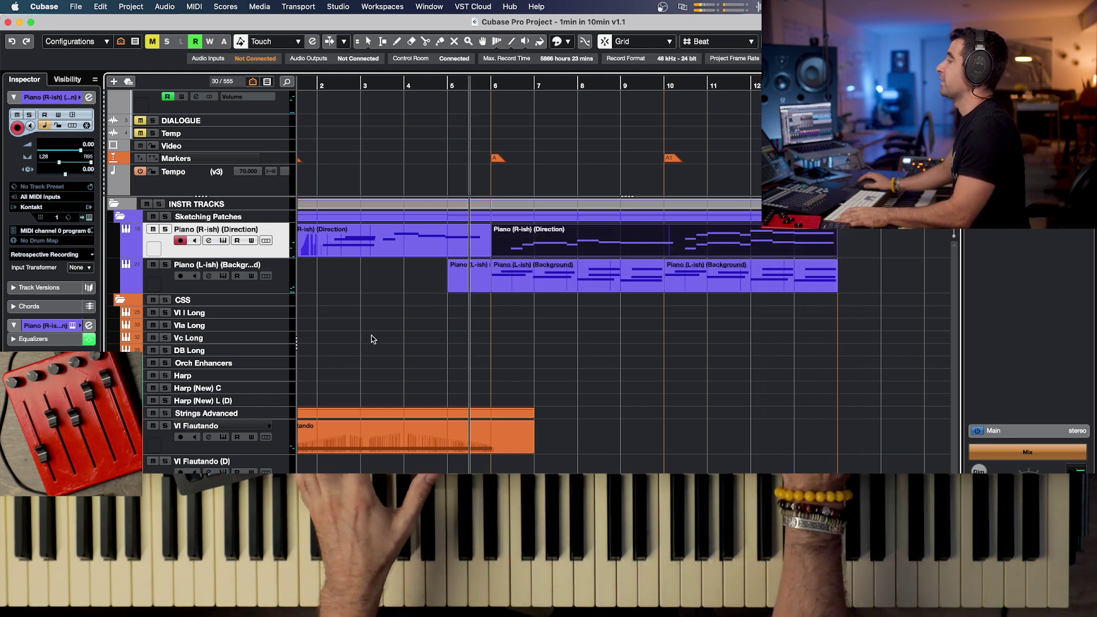
{"action": "double_click", "coordinate": [596, 241]}
{"action": "key", "text": "Escape"}
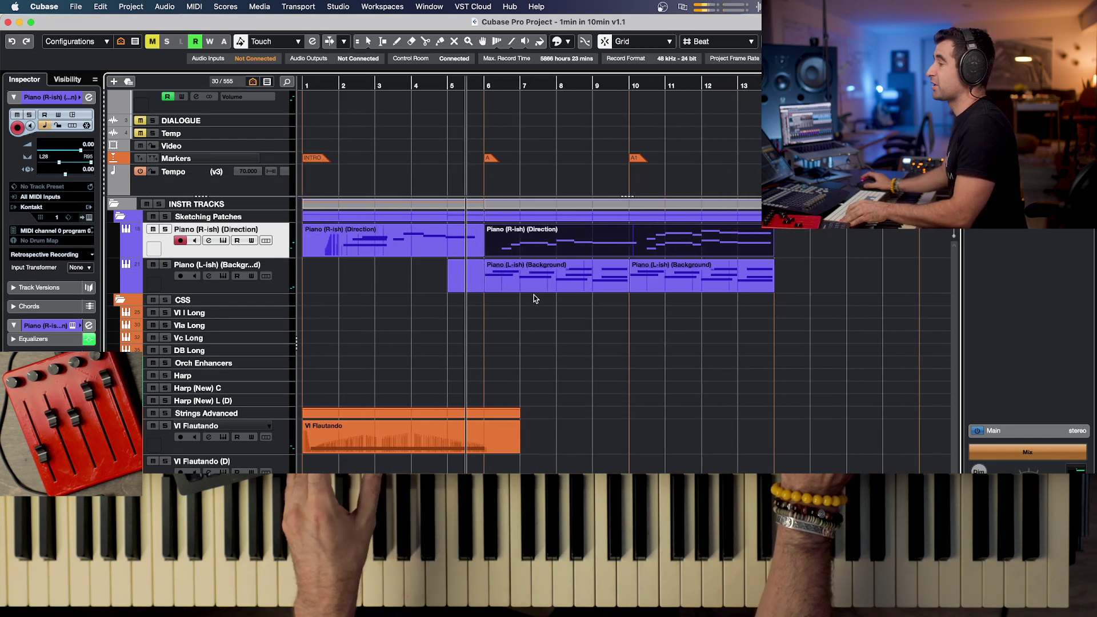
{"action": "key", "text": "g"}
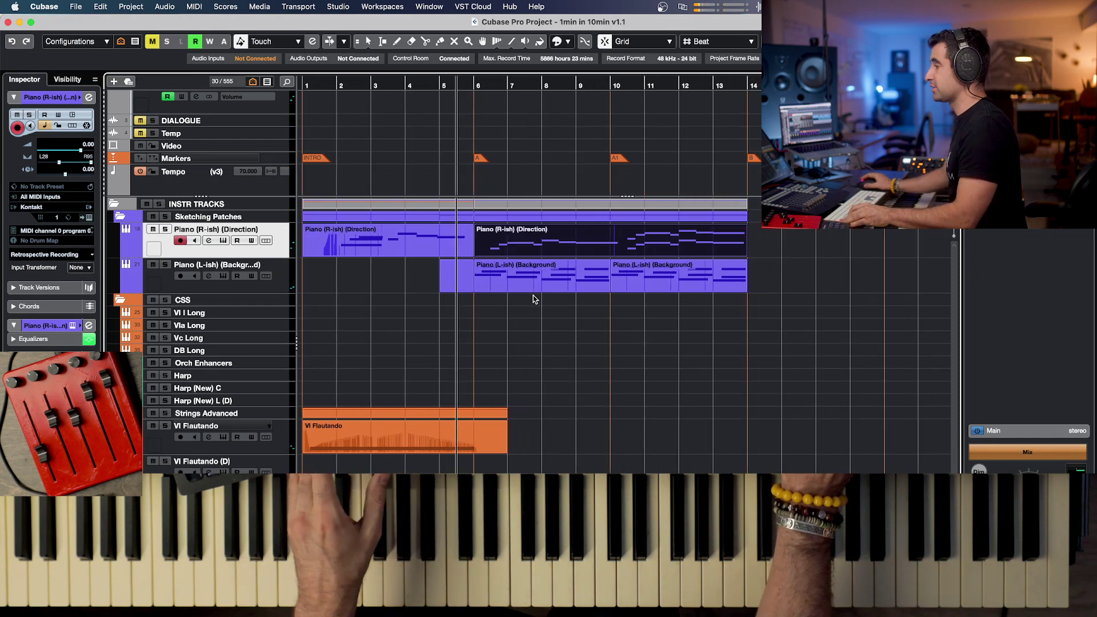
Select the VI I Long track and play the arrangement back from about bar 3.
{"action": "left_click", "coordinate": [222, 312]}
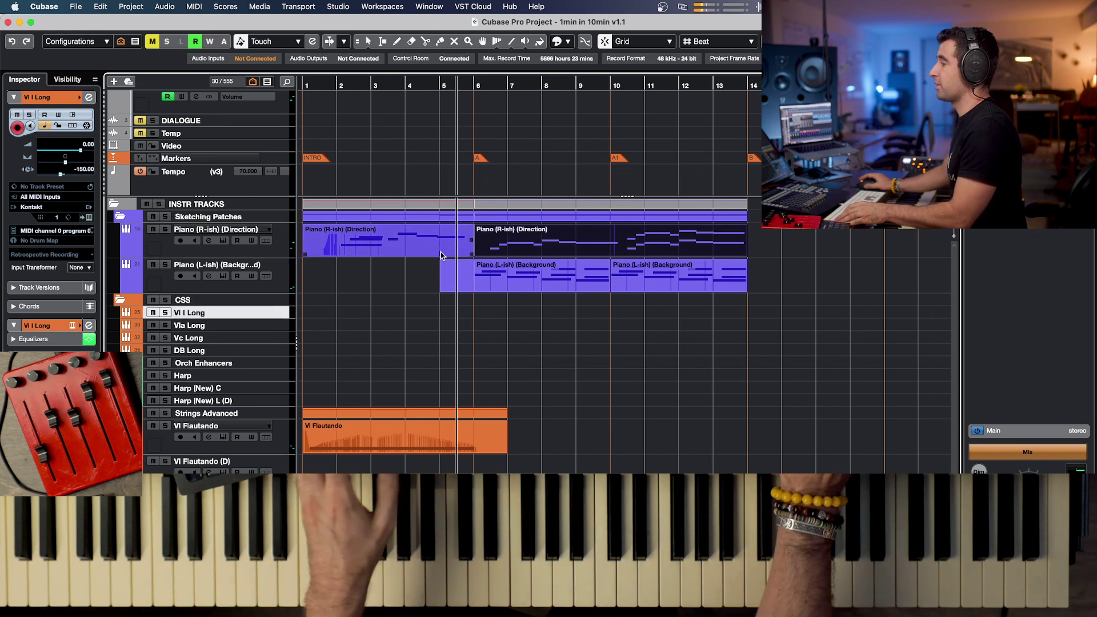
{"action": "left_click", "coordinate": [358, 83]}
{"action": "left_click_drag", "start_coordinate": [358, 83], "coordinate": [389, 84]}
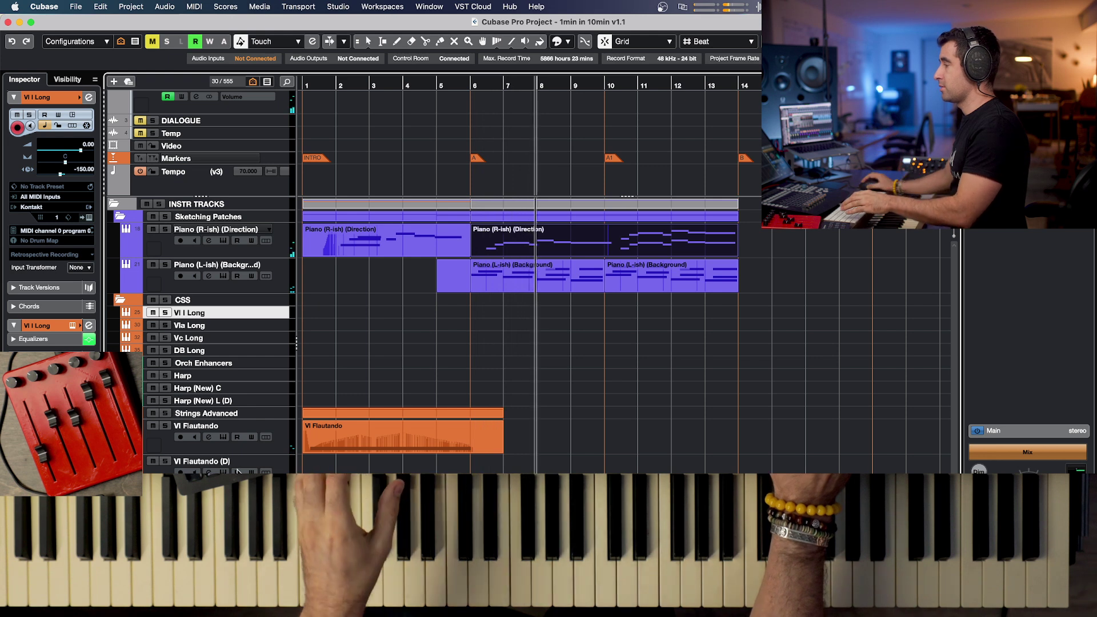
Capture a string part on the VI Flautando track from bar 7 to bar 15 under the piano theme.
{"action": "left_click", "coordinate": [522, 84]}
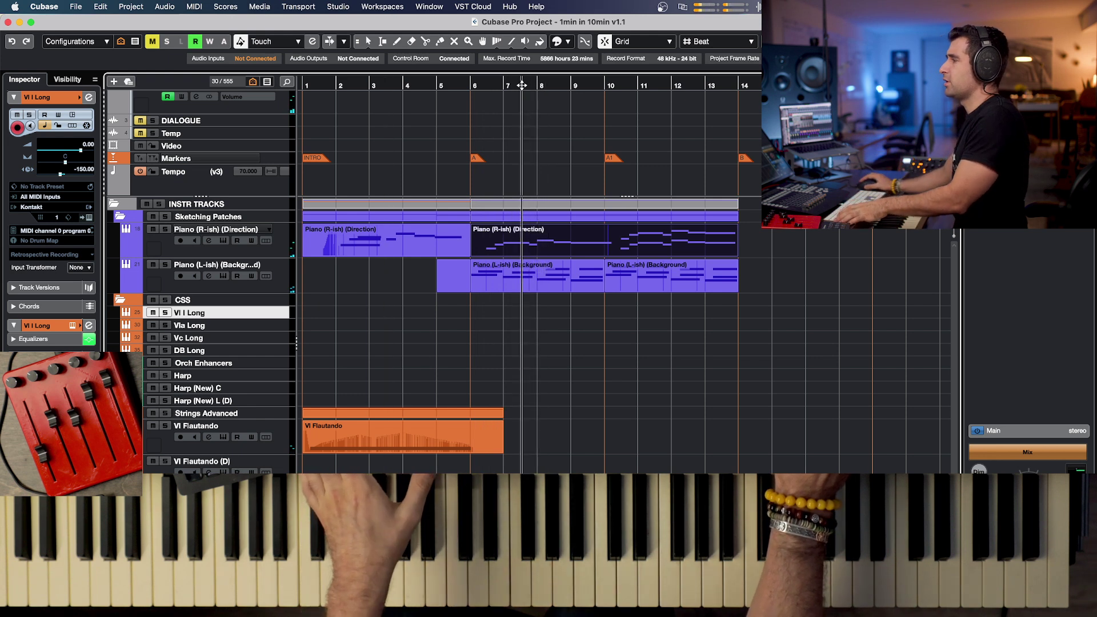
{"action": "left_click", "coordinate": [280, 428]}
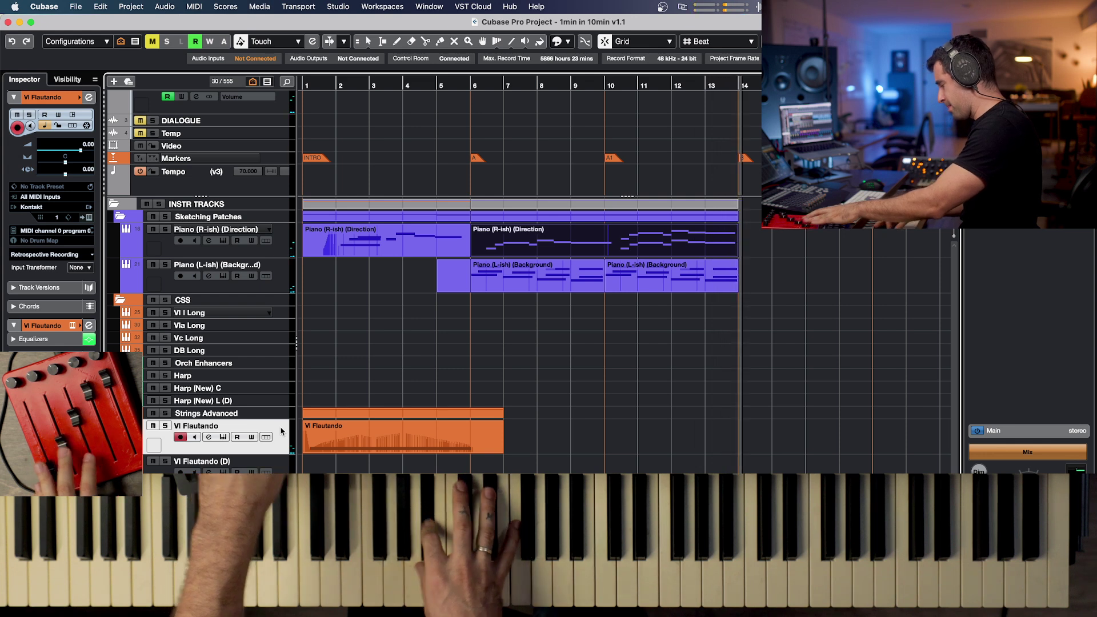
{"action": "key", "text": "shift+KP_Multiply"}
{"action": "key", "text": "space"}
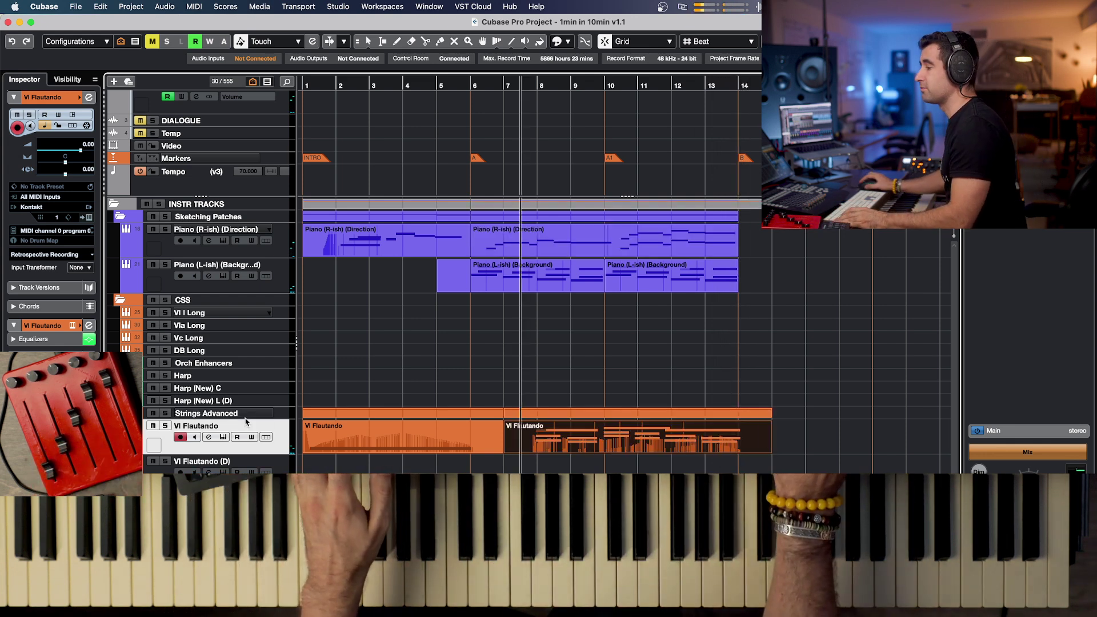
Record a sustained string part on the VI I Long track from bar 7 to bar 15, enlarging the track's height.
{"action": "left_click", "coordinate": [215, 314]}
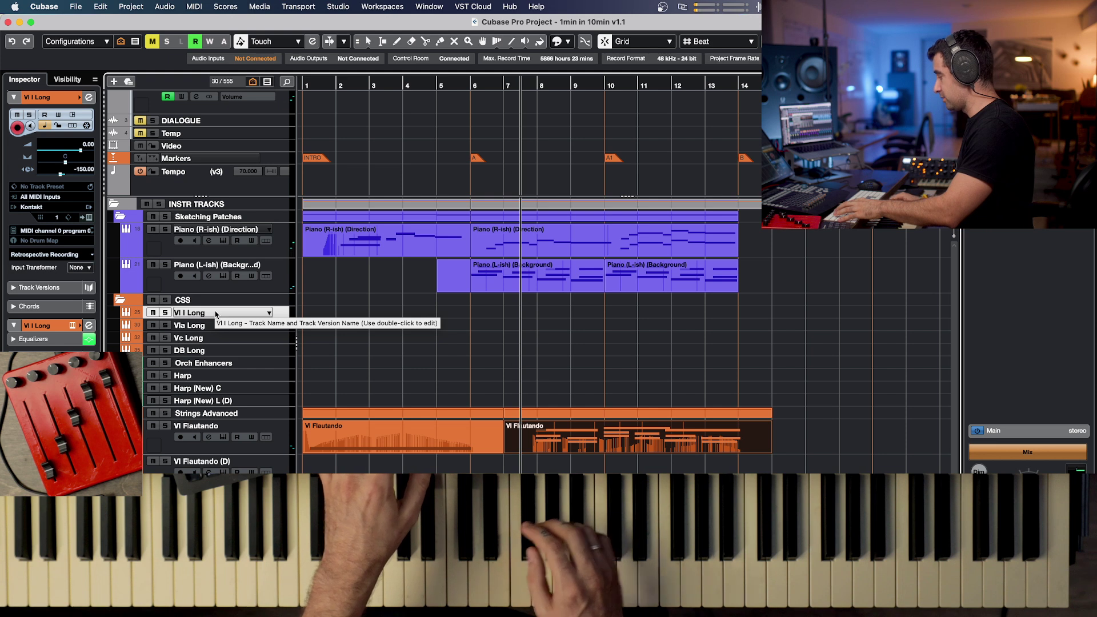
{"action": "key", "text": "KP_Multiply"}
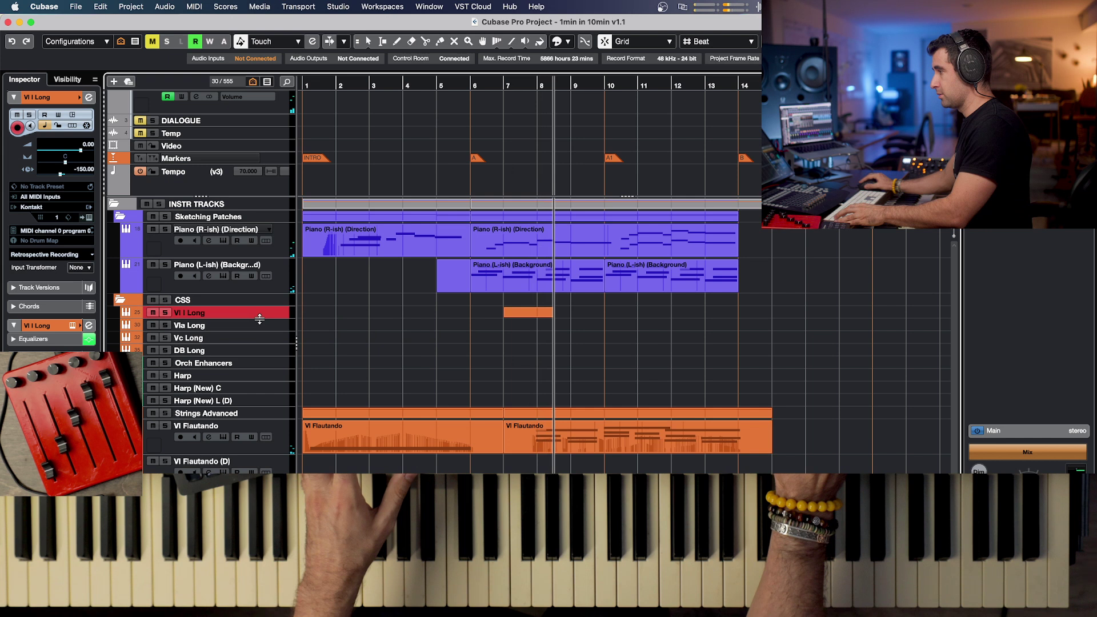
{"action": "left_click_drag", "start_coordinate": [259, 318], "coordinate": [259, 339]}
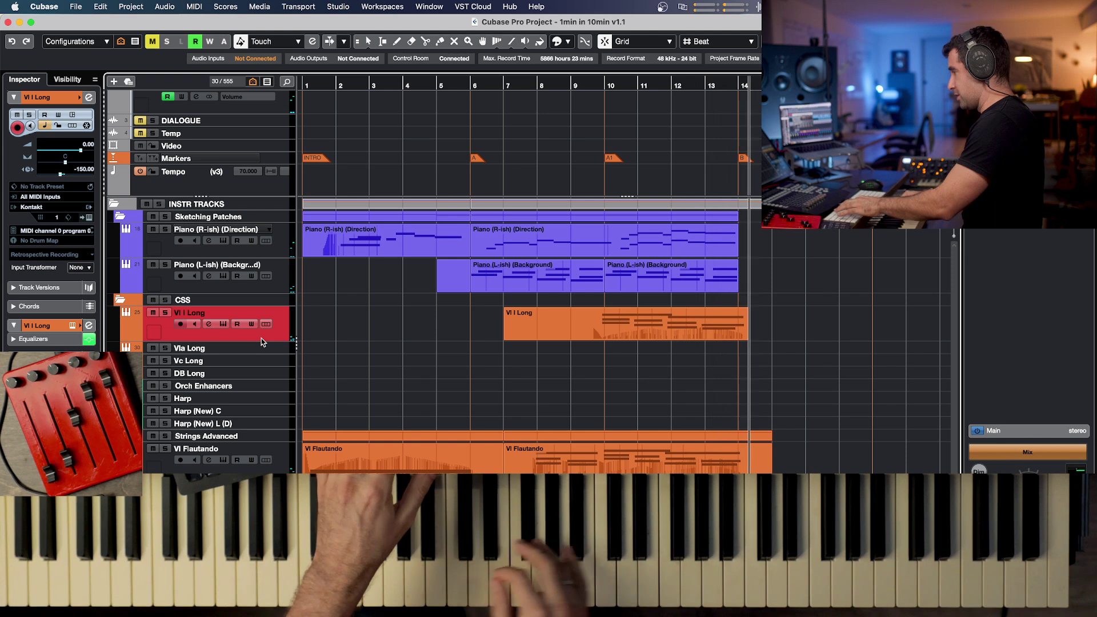
{"action": "key", "text": "space"}
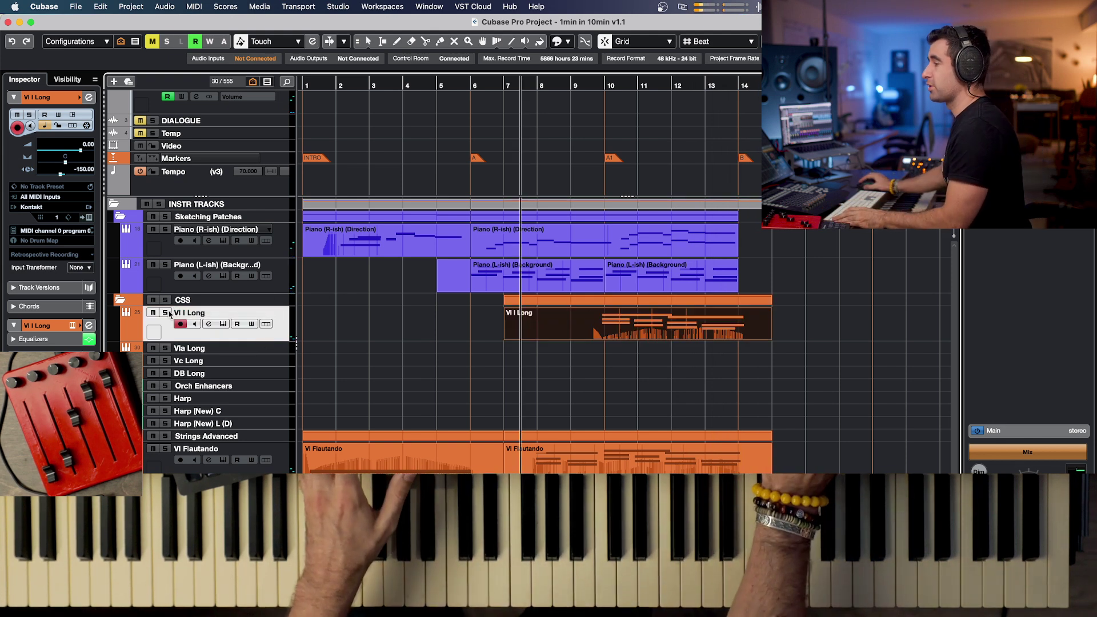
Listen to the VI I Long part soloed from about bar 10, unsolo it, and look ahead to sections B and A2.
{"action": "left_click_drag", "start_coordinate": [629, 85], "coordinate": [616, 90]}
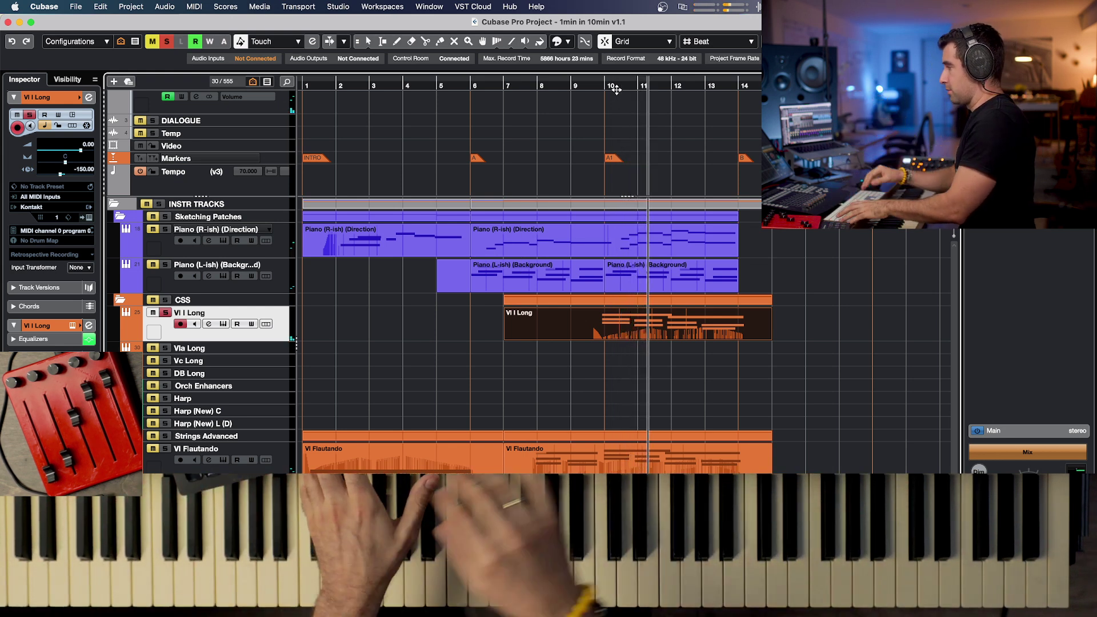
{"action": "key", "text": "space"}
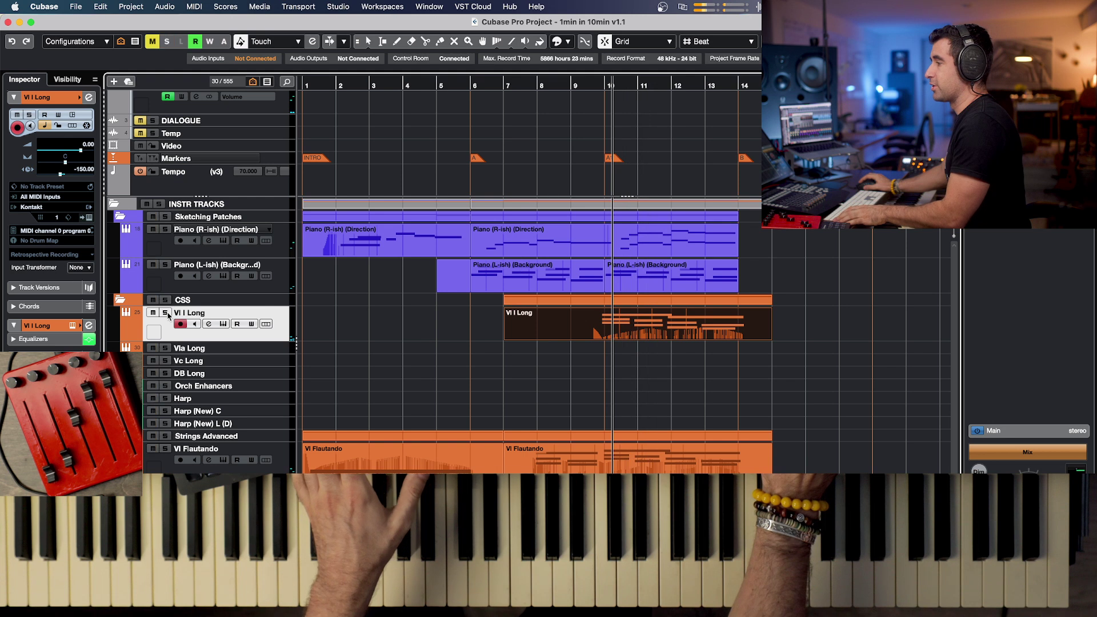
{"action": "scroll", "coordinate": [698, 277], "scroll_direction": "down", "scroll_amount": 3}
{"action": "scroll", "coordinate": [701, 279], "scroll_direction": "right", "scroll_amount": 4}
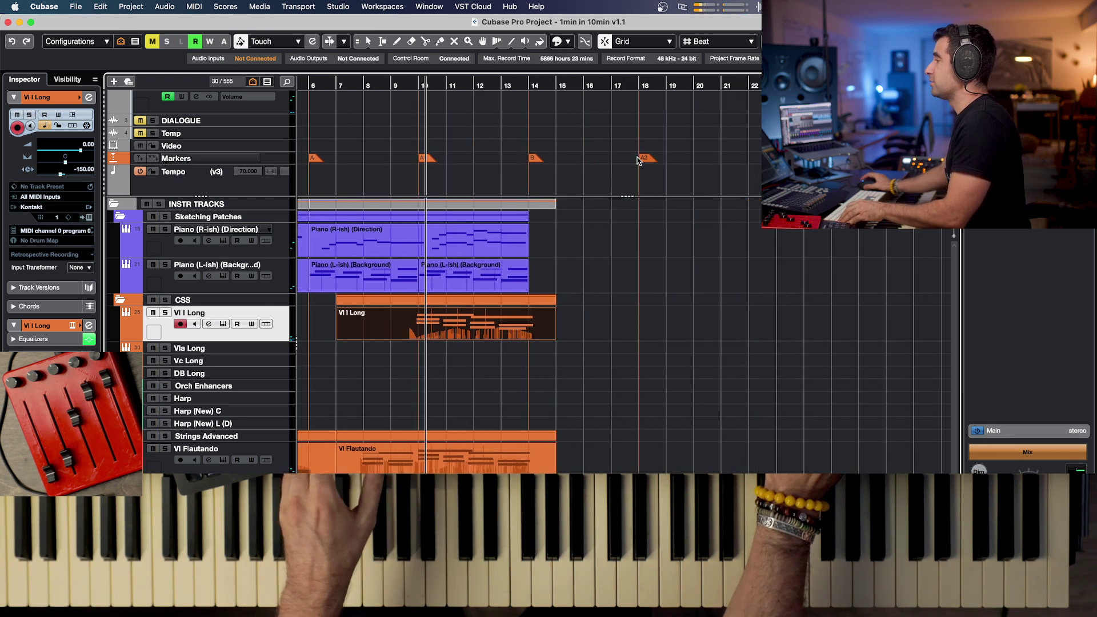
Record a piano theme for section B on the Piano (R-ish) (Direction) track from bar 14 to bar 18.
{"action": "left_click", "coordinate": [501, 86]}
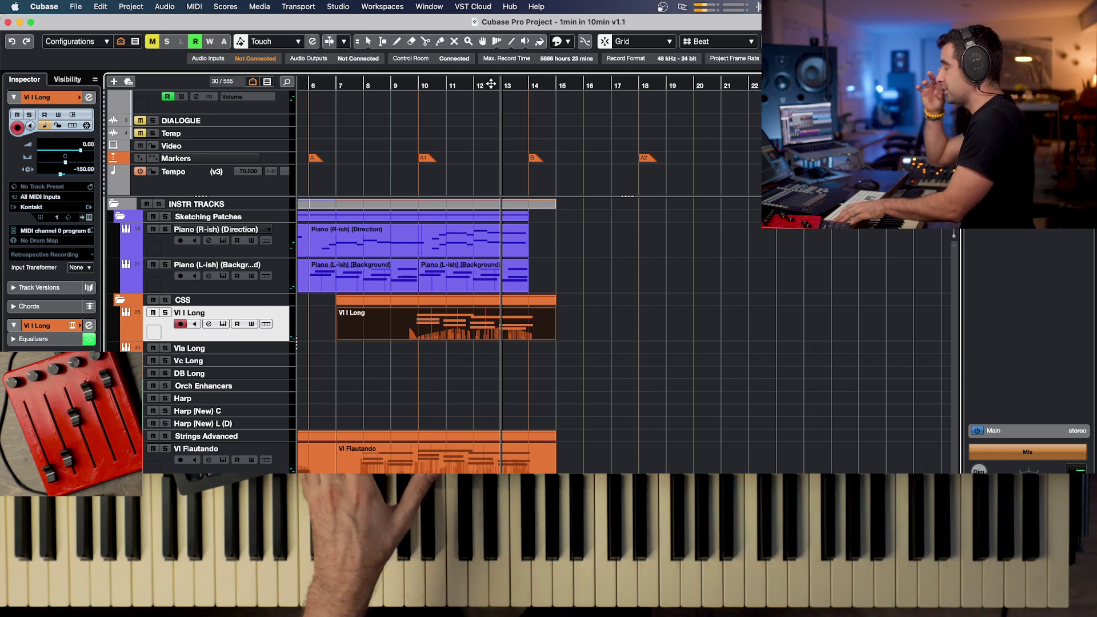
{"action": "left_click", "coordinate": [281, 232]}
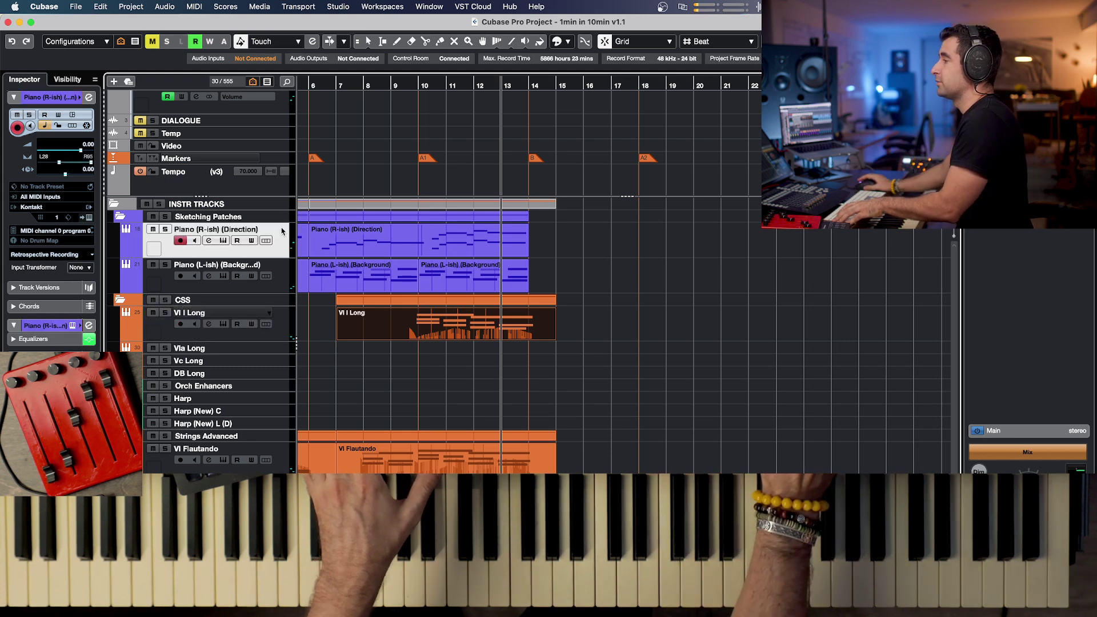
{"action": "left_click", "coordinate": [486, 84]}
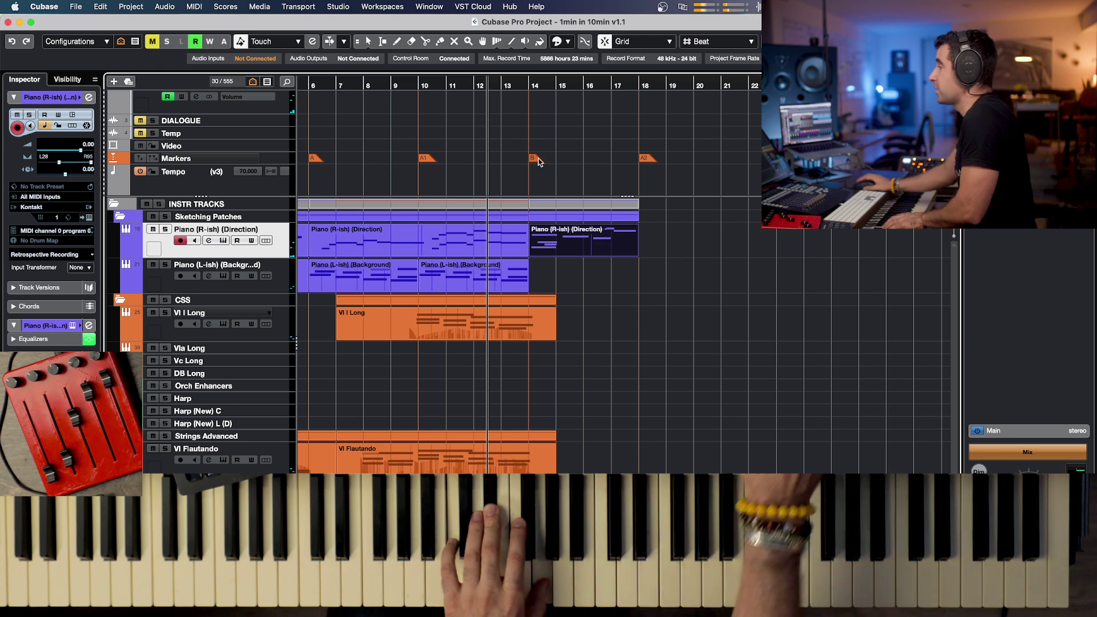
Remove the low D#3, C3 and G#2 notes in bar 14 from the section B piano part and close the note editor.
{"action": "double_click", "coordinate": [592, 252]}
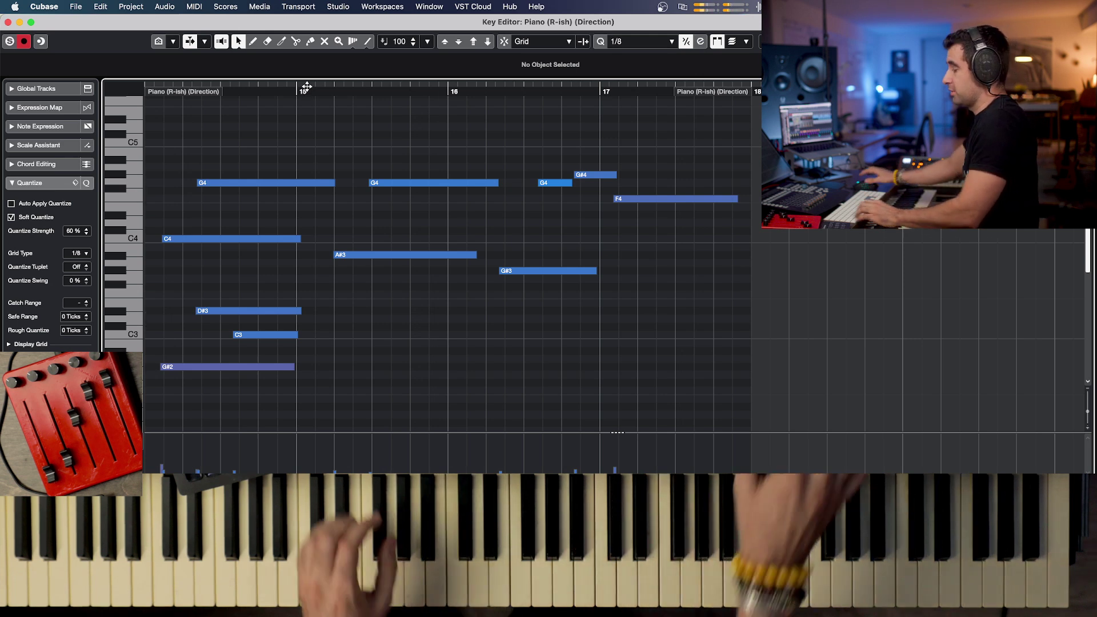
{"action": "left_click_drag", "start_coordinate": [319, 302], "coordinate": [203, 349]}
{"action": "scroll", "coordinate": [205, 349], "scroll_direction": "left", "scroll_amount": 3}
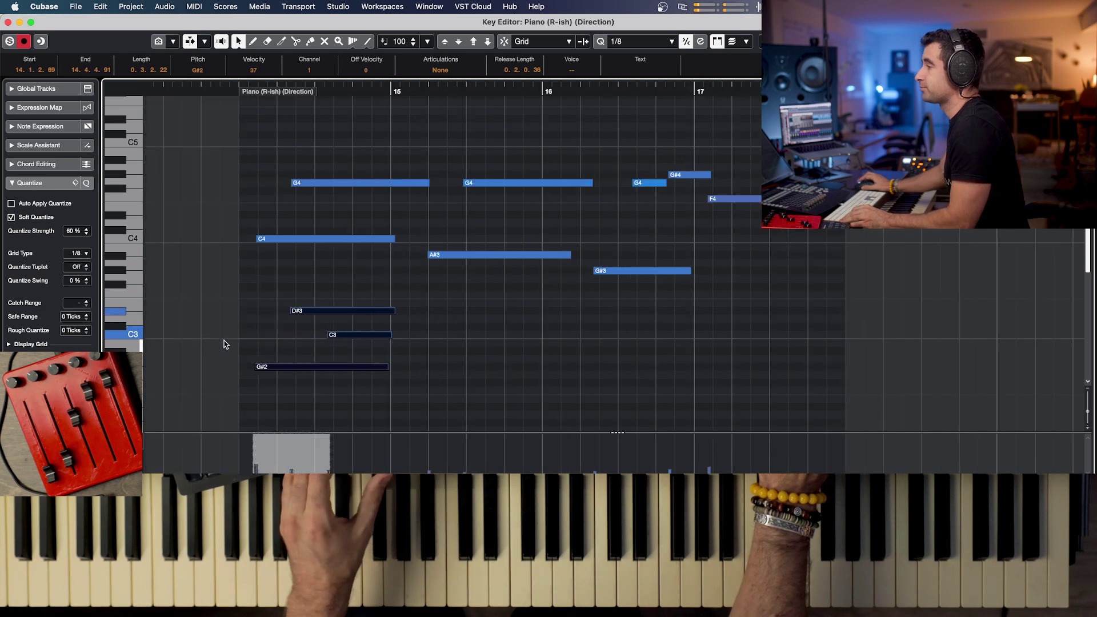
{"action": "key", "text": "super+x"}
{"action": "key", "text": "Return"}
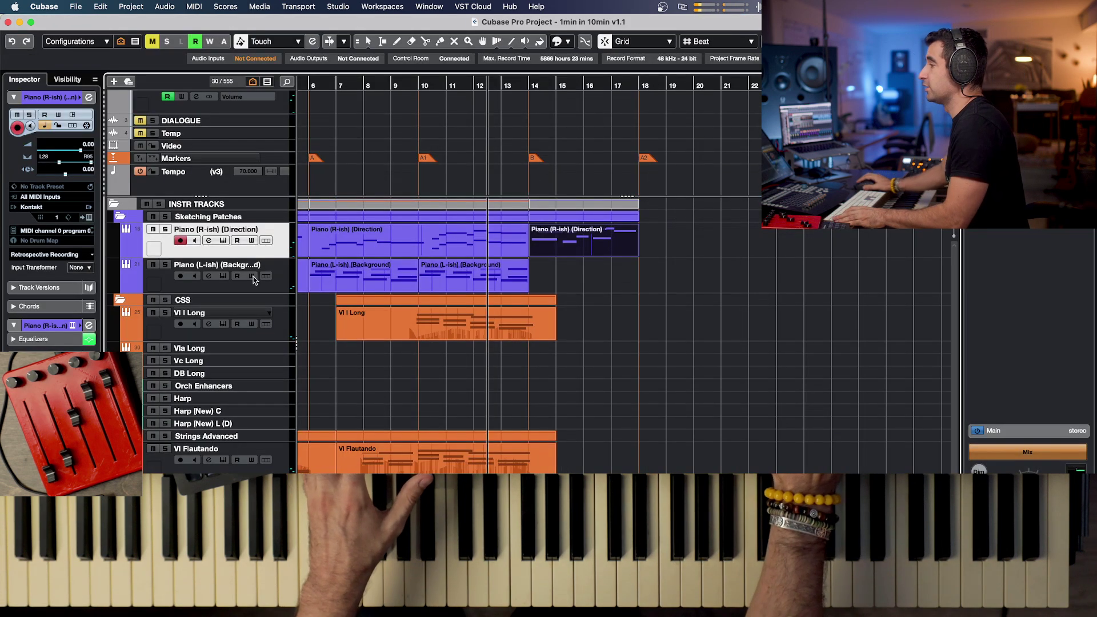
Select the Harp (New) L (D) track, try its sound against the arrangement and enlarge the track's height.
{"action": "left_click", "coordinate": [282, 268]}
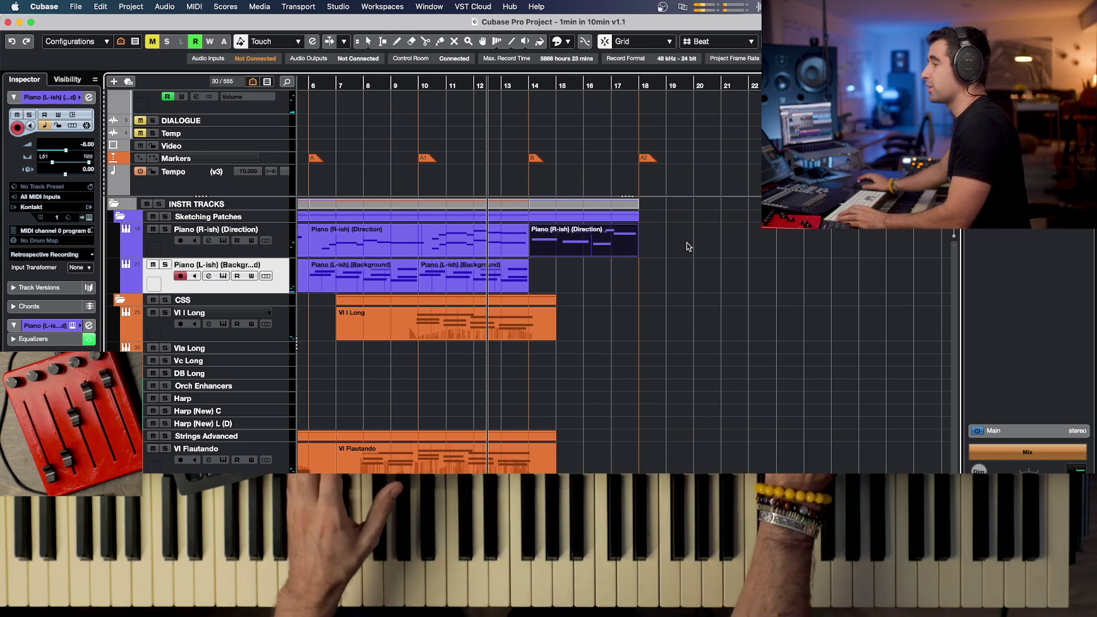
{"action": "left_click", "coordinate": [248, 423]}
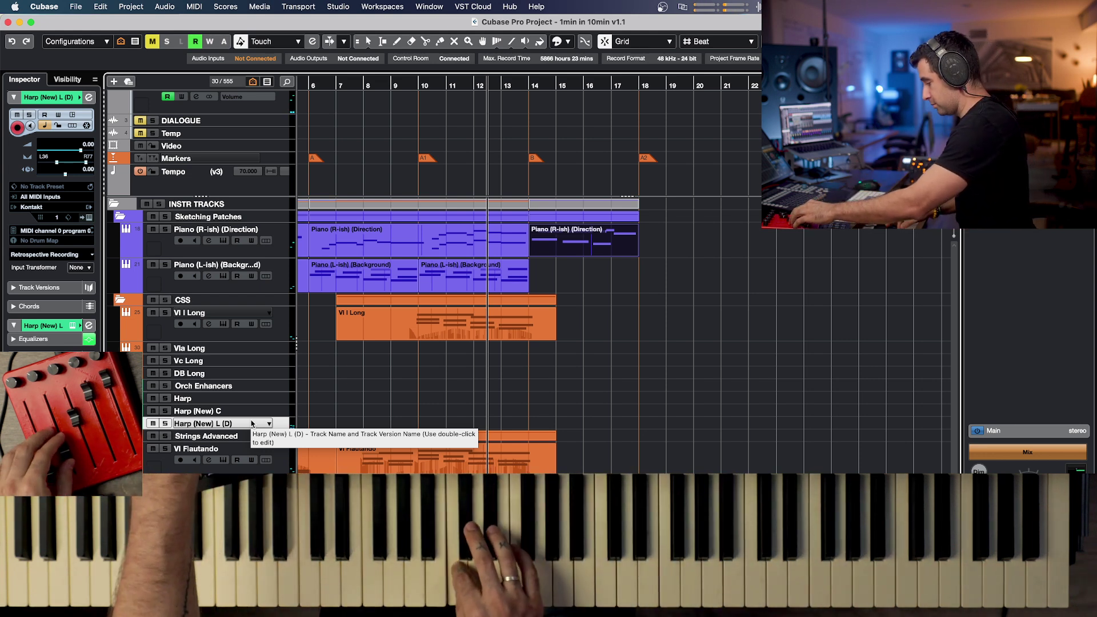
{"action": "key", "text": "space"}
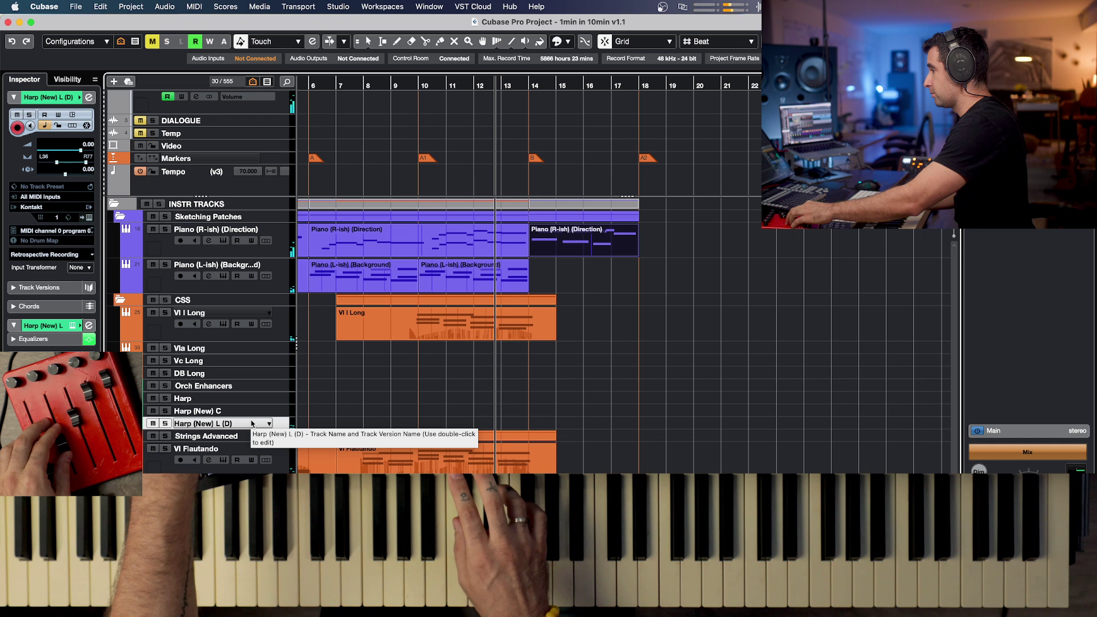
{"action": "key", "text": "space"}
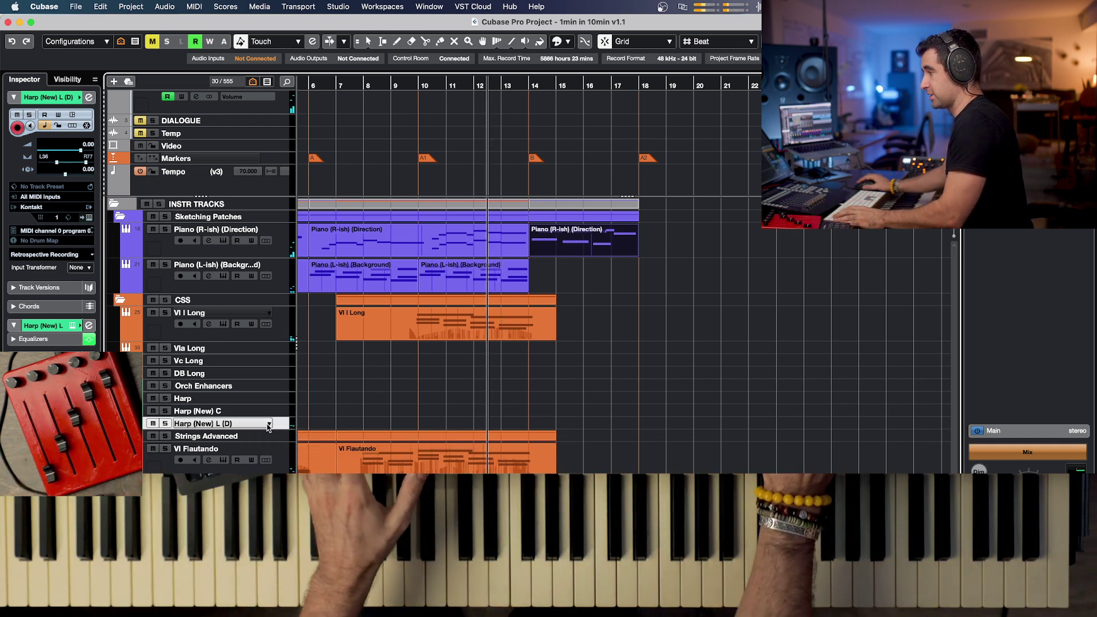
{"action": "left_click", "coordinate": [268, 425]}
{"action": "left_click", "coordinate": [242, 426]}
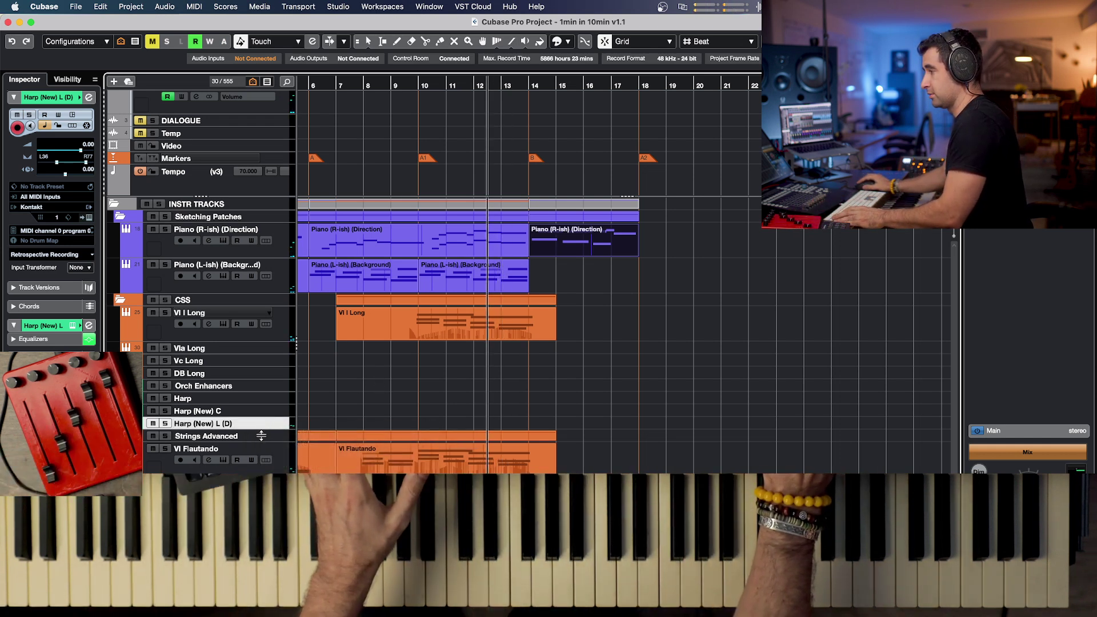
{"action": "left_click_drag", "start_coordinate": [261, 436], "coordinate": [261, 467]}
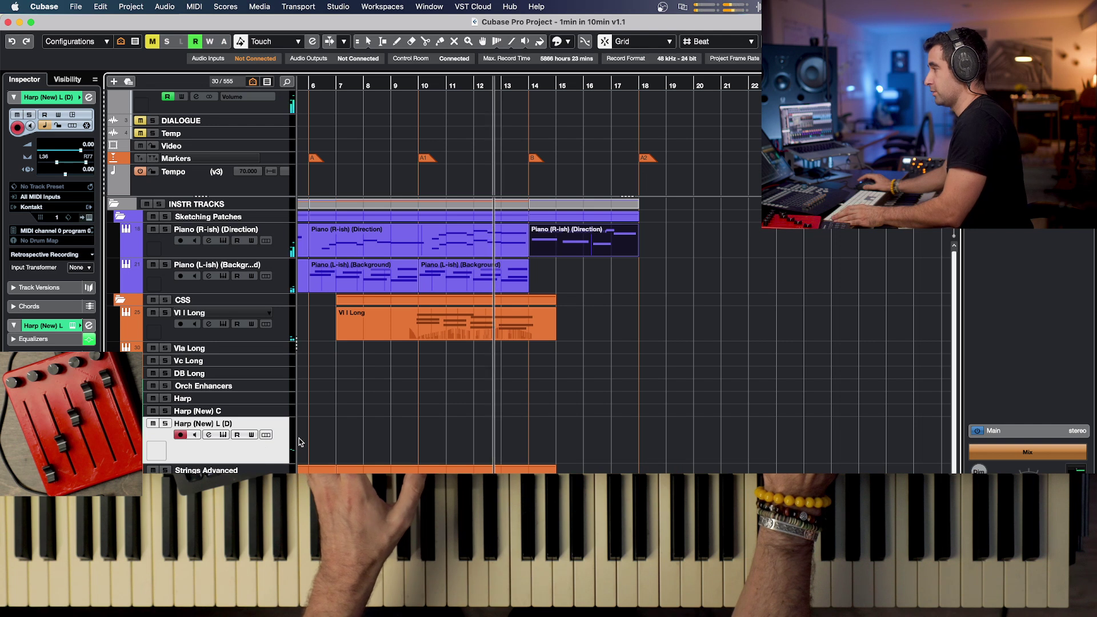
Try to record a harp part on the Harp (New) L (D) track from bar 12 into section B.
{"action": "key", "text": "KP_Multiply"}
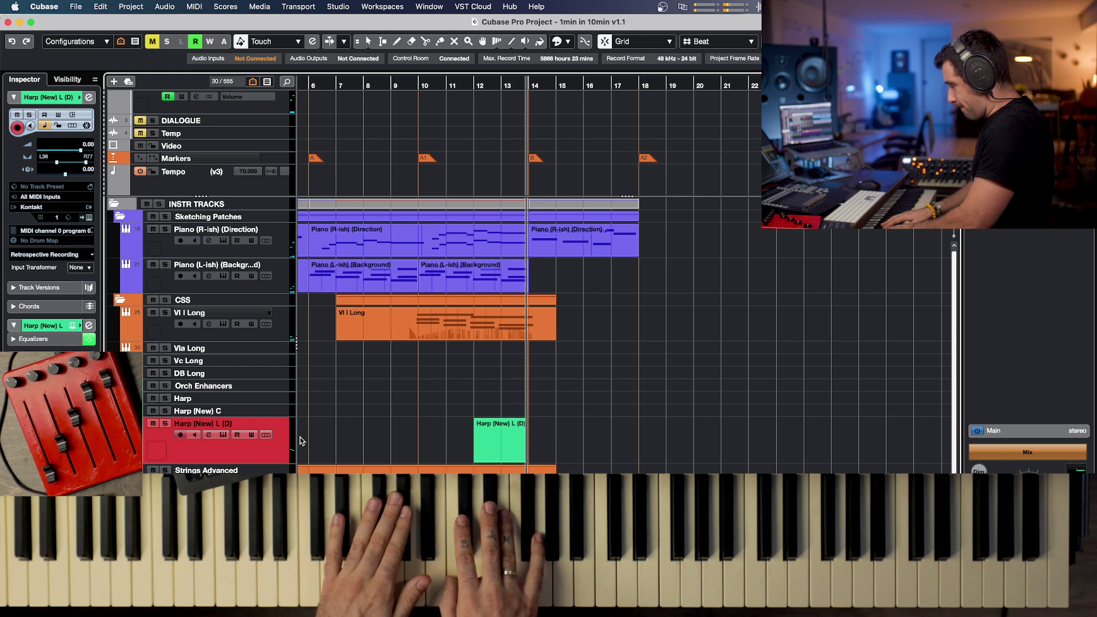
{"action": "key", "text": "space"}
{"action": "key", "text": "super+z"}
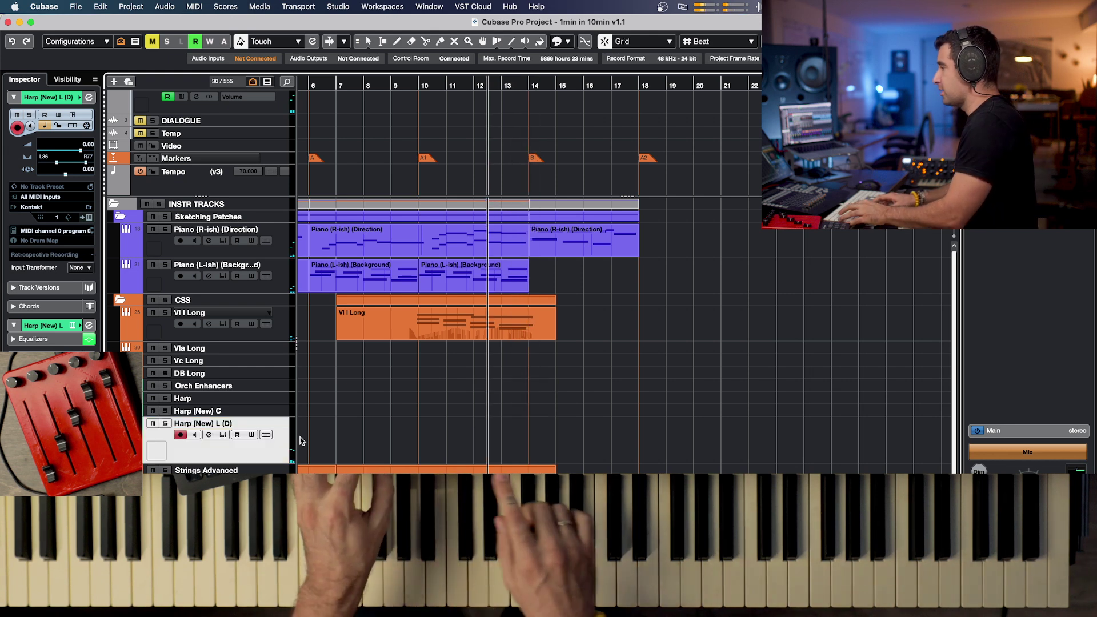
{"action": "key", "text": "shift+KP_Multiply"}
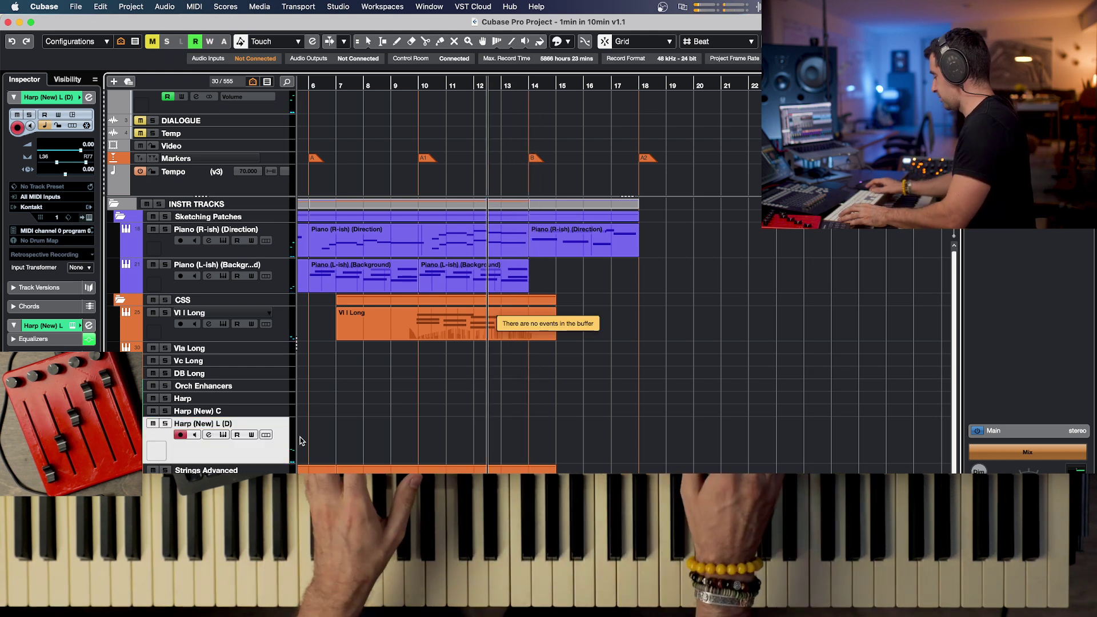
{"action": "key", "text": "KP_Multiply"}
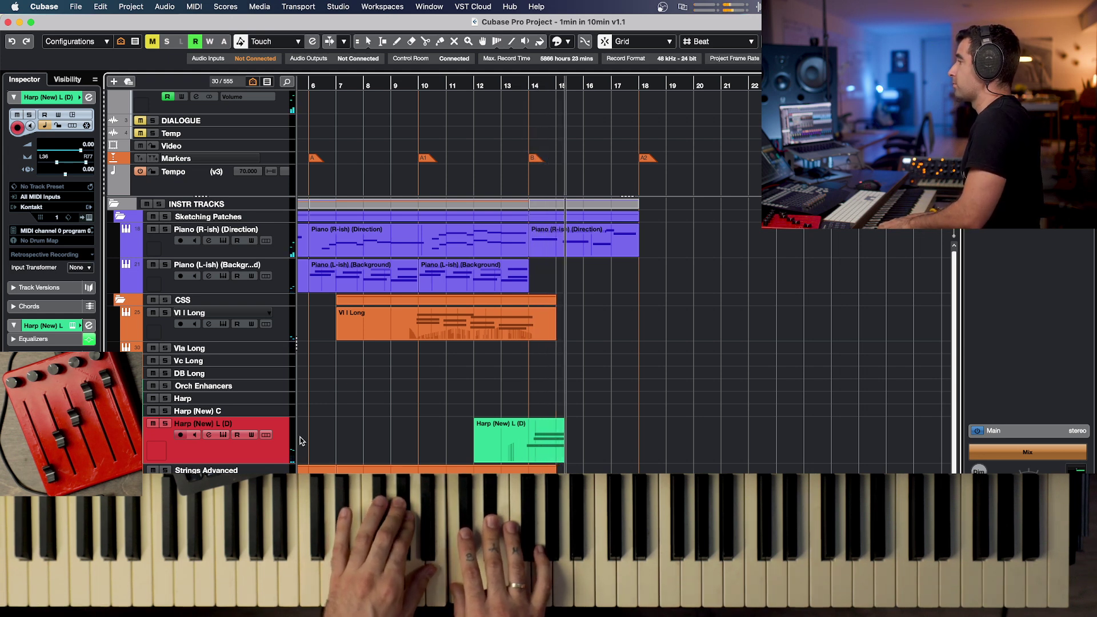
{"action": "key", "text": "space"}
Shift the section B piano notes earlier so that C4, A#3 and G#3 start on bars 14, 15 and 16.
{"action": "left_click", "coordinate": [568, 232]}
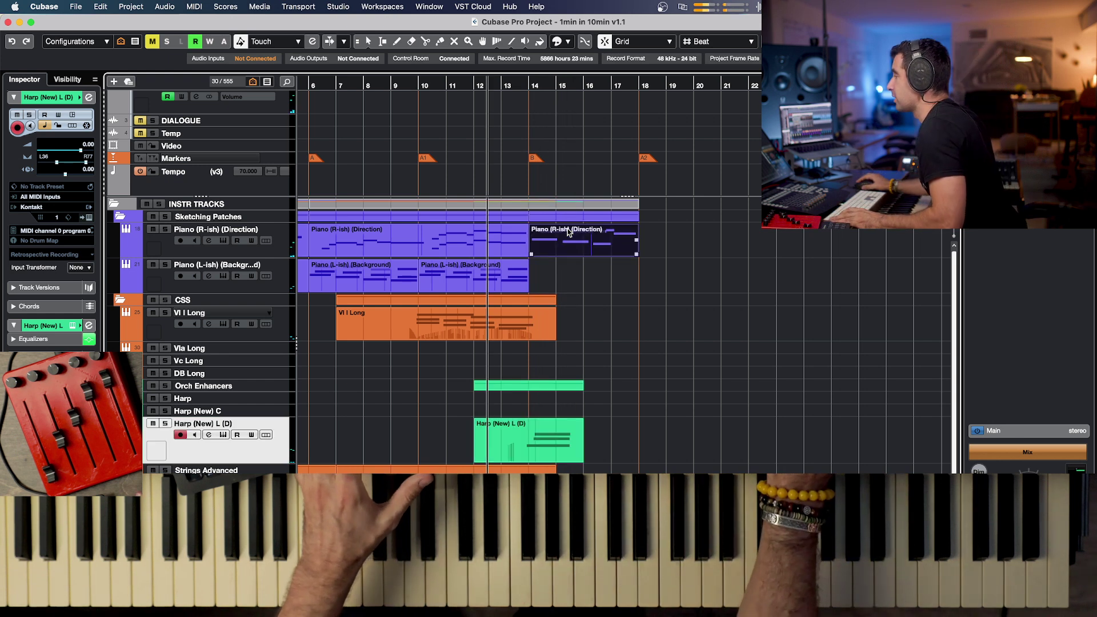
{"action": "double_click", "coordinate": [569, 232]}
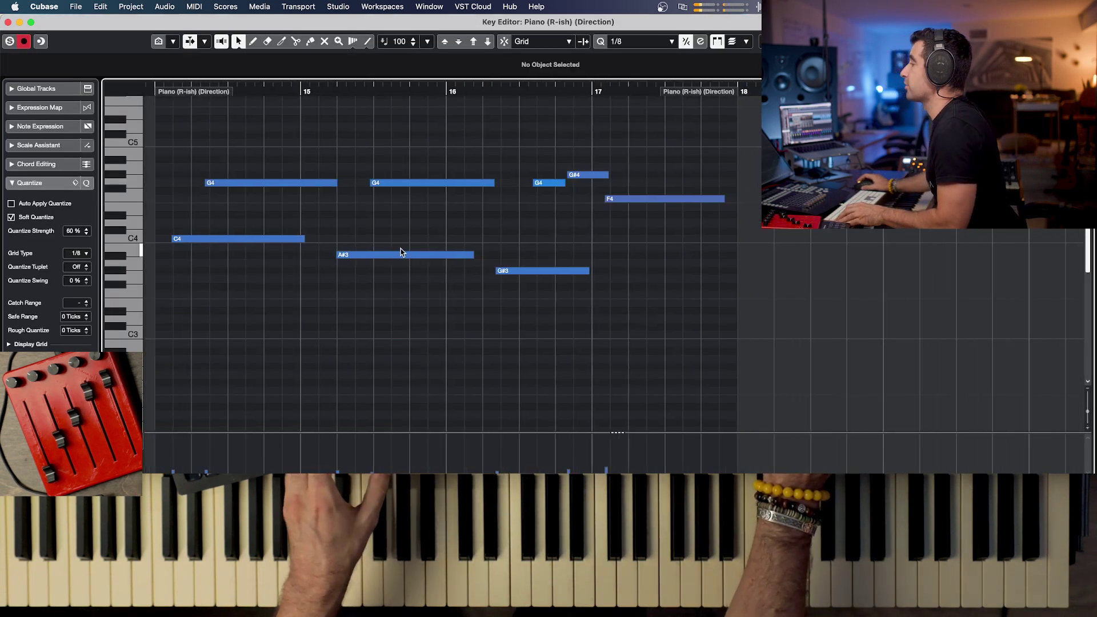
{"action": "scroll", "coordinate": [401, 252], "scroll_direction": "down", "scroll_amount": 1}
{"action": "scroll", "coordinate": [279, 187], "scroll_direction": "down", "scroll_amount": 1}
{"action": "left_click_drag", "start_coordinate": [217, 154], "coordinate": [301, 267]}
{"action": "left_click_drag", "start_coordinate": [240, 241], "coordinate": [230, 241]}
{"action": "left_click_drag", "start_coordinate": [441, 147], "coordinate": [329, 257]}
{"action": "left_click_drag", "start_coordinate": [458, 160], "coordinate": [541, 307]}
{"action": "left_click_drag", "start_coordinate": [468, 273], "coordinate": [436, 275]}
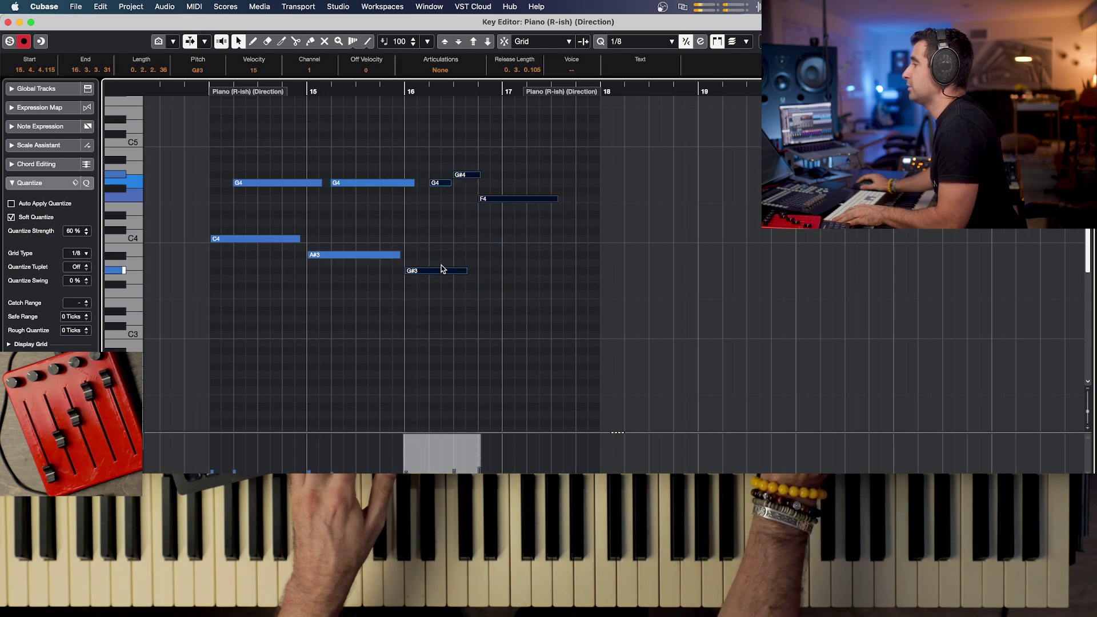
Trim the start of the F4 note to bar 17, lengthen the G#4 up to it and close the note editor.
{"action": "left_click", "coordinate": [482, 226]}
{"action": "left_click_drag", "start_coordinate": [483, 205], "coordinate": [502, 207]}
{"action": "left_click", "coordinate": [400, 92]}
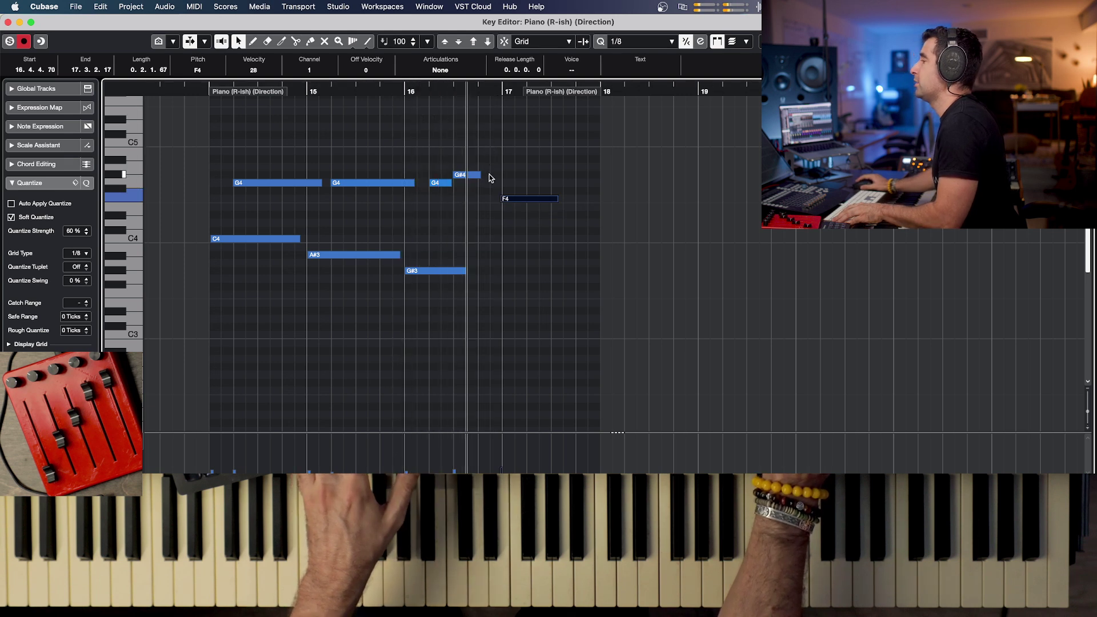
{"action": "key", "text": "space"}
{"action": "left_click_drag", "start_coordinate": [482, 174], "coordinate": [505, 175]}
{"action": "left_click", "coordinate": [572, 514]}
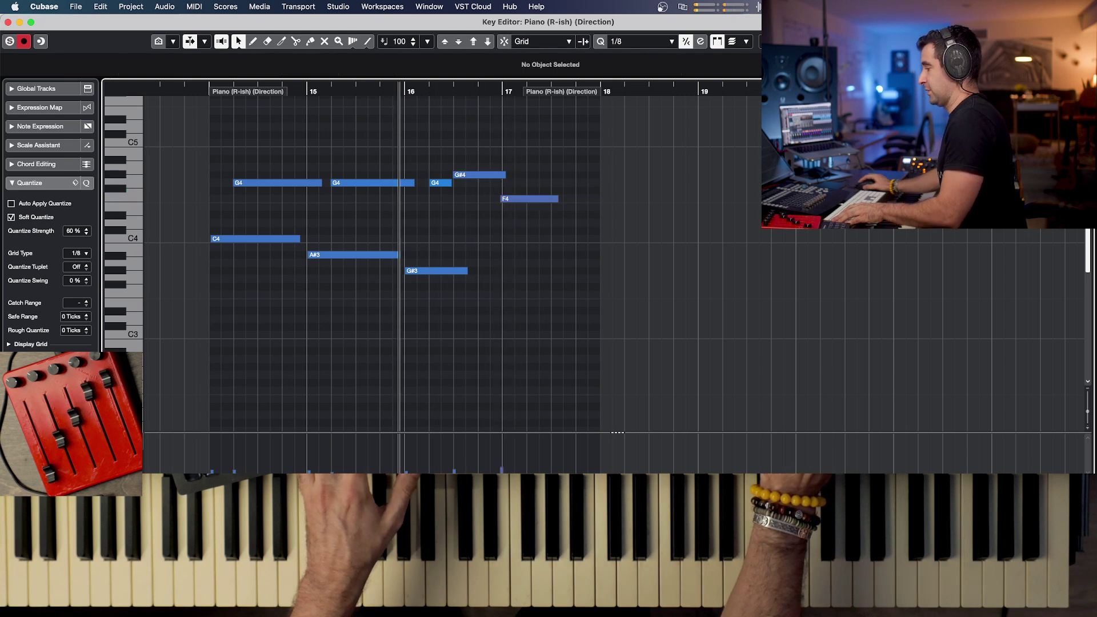
{"action": "left_click", "coordinate": [579, 520]}
{"action": "key", "text": "Delete"}
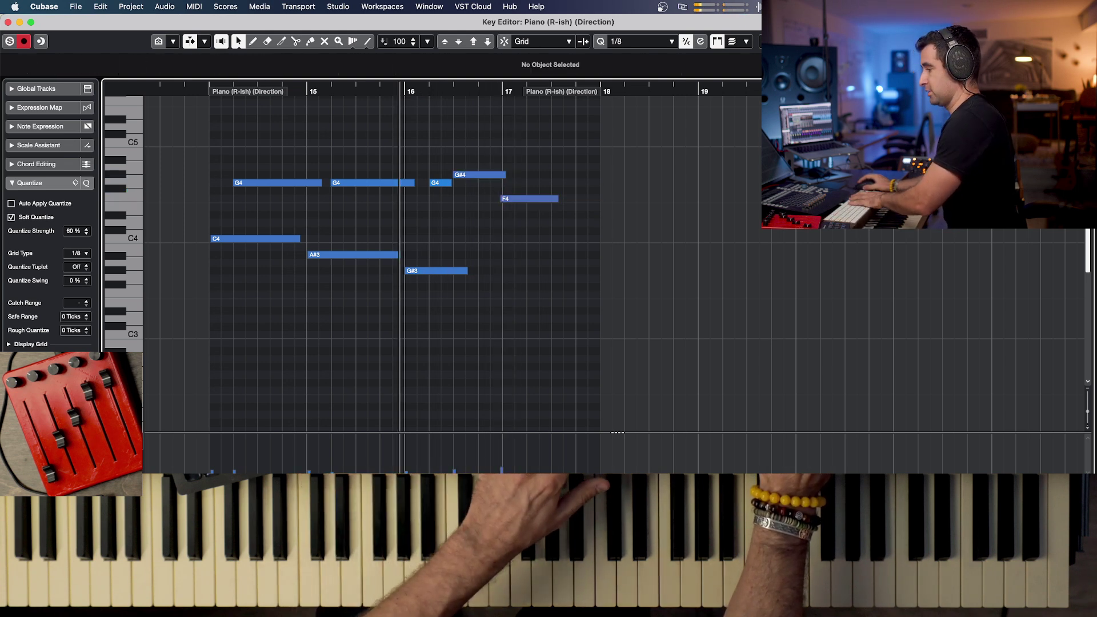
{"action": "key", "text": "Delete"}
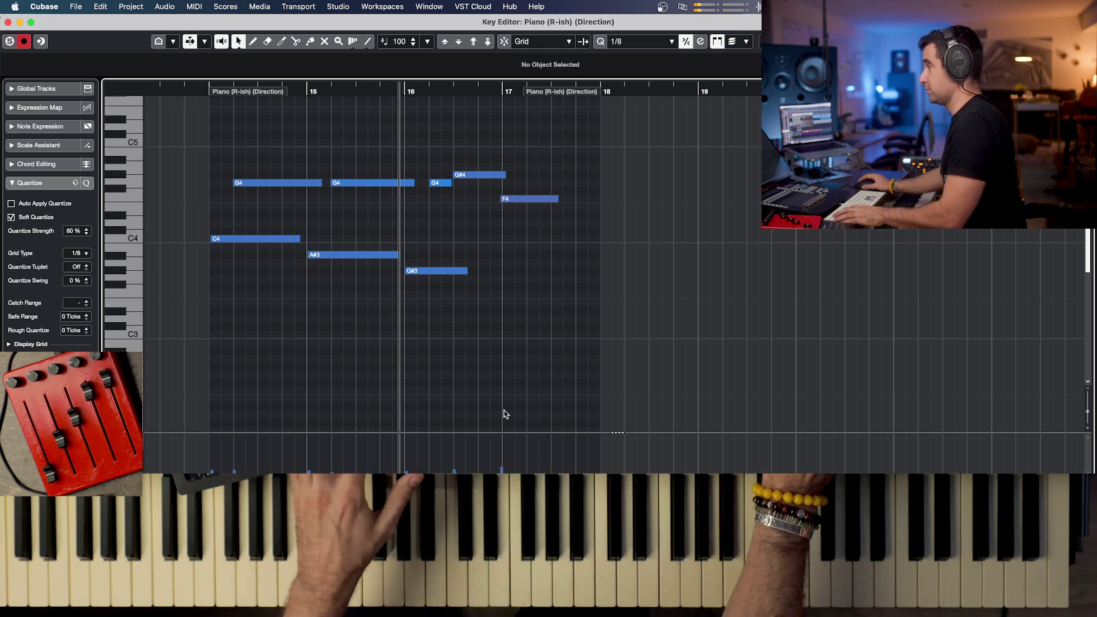
{"action": "key", "text": "Return"}
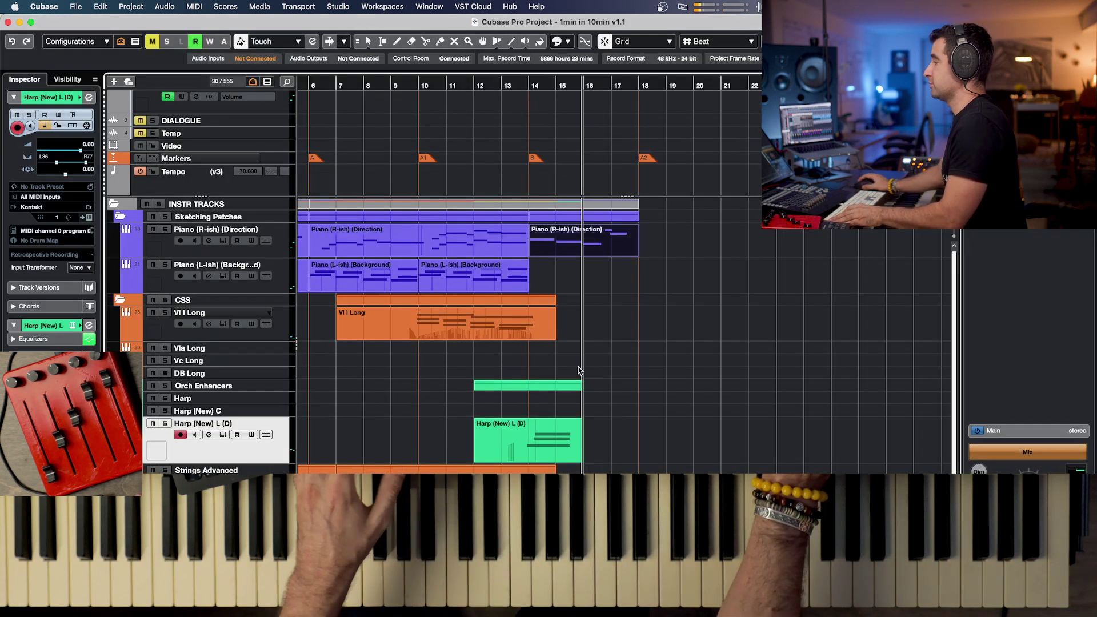
Replace the harp take with newly recorded chords on the Harp (New) L (D) track from bar 13 to bar 19.
{"action": "left_click", "coordinate": [552, 442]}
{"action": "key", "text": "Delete"}
{"action": "left_click", "coordinate": [500, 85]}
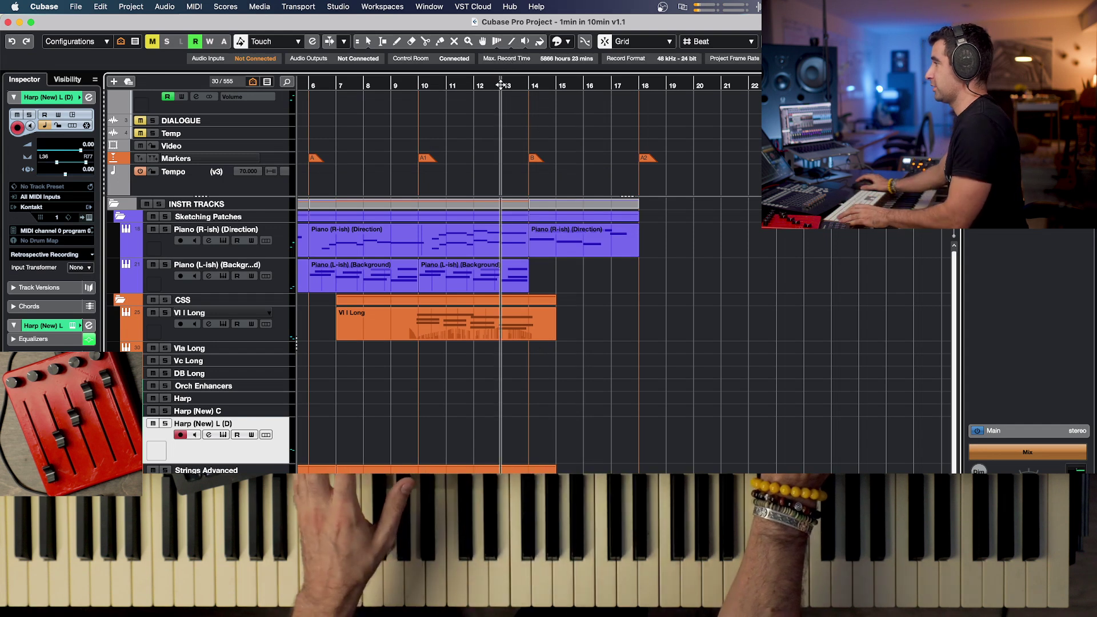
{"action": "key", "text": "space"}
{"action": "key", "text": "space"}
{"action": "key", "text": "KP_Multiply"}
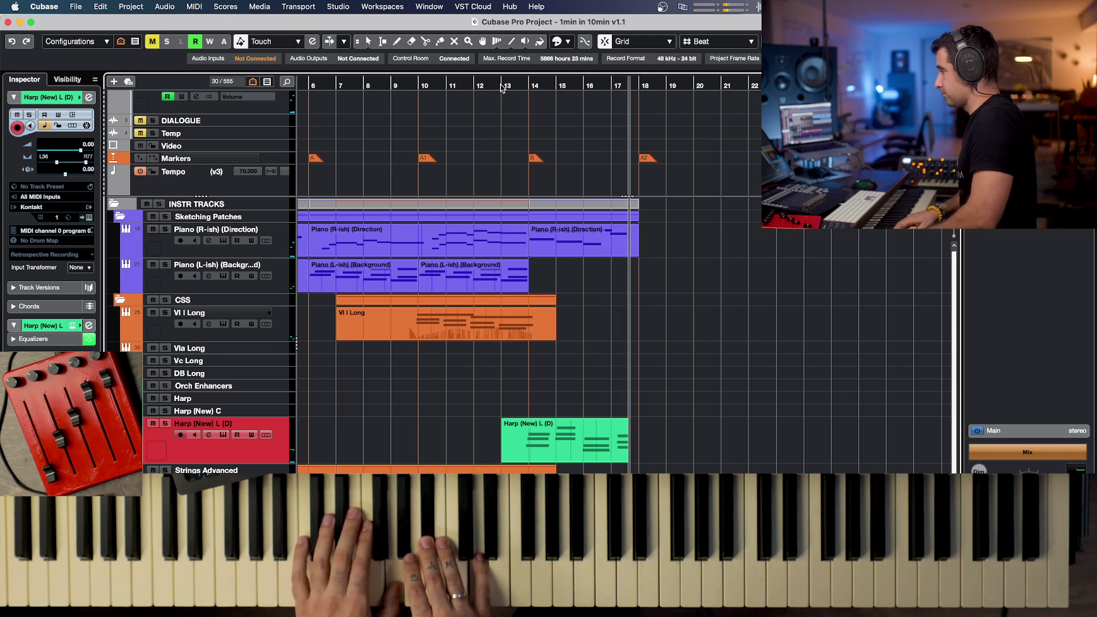
{"action": "key", "text": "space"}
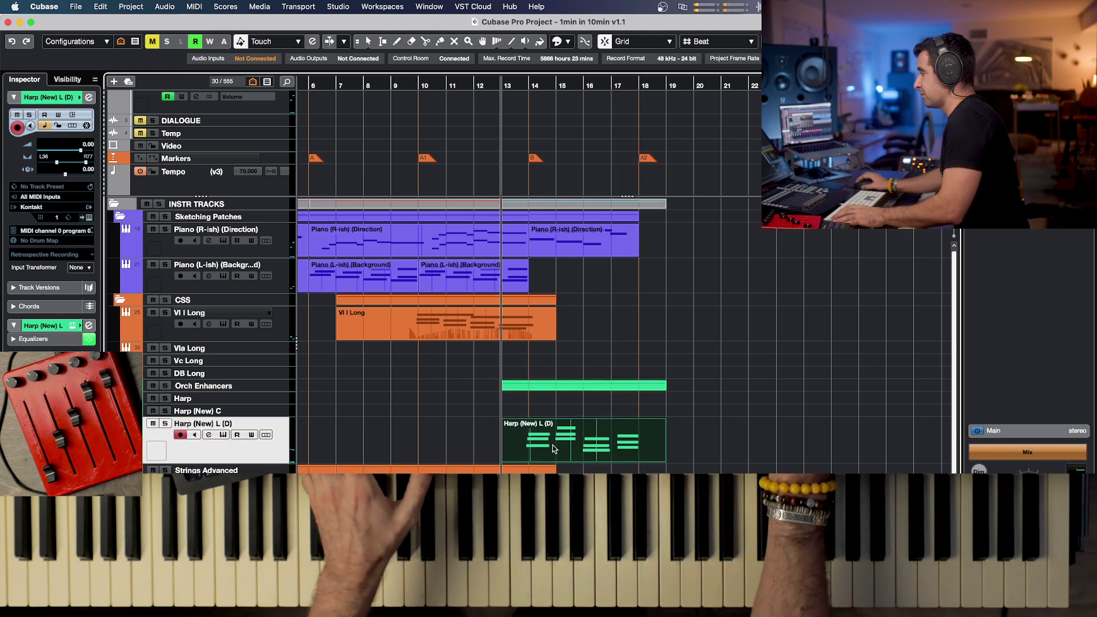
Open the harp part for note editing, align its last chord with bar 17 and select all the notes.
{"action": "double_click", "coordinate": [575, 448]}
{"action": "mouse_move", "coordinate": [643, 248]}
{"action": "left_mouse_down"}
{"action": "mouse_move", "coordinate": [576, 334]}
{"action": "mouse_move", "coordinate": [557, 329]}
{"action": "left_mouse_up"}
{"action": "mouse_move", "coordinate": [641, 158]}
{"action": "left_mouse_down"}
{"action": "mouse_move", "coordinate": [280, 331]}
{"action": "mouse_move", "coordinate": [280, 350]}
{"action": "left_mouse_up"}
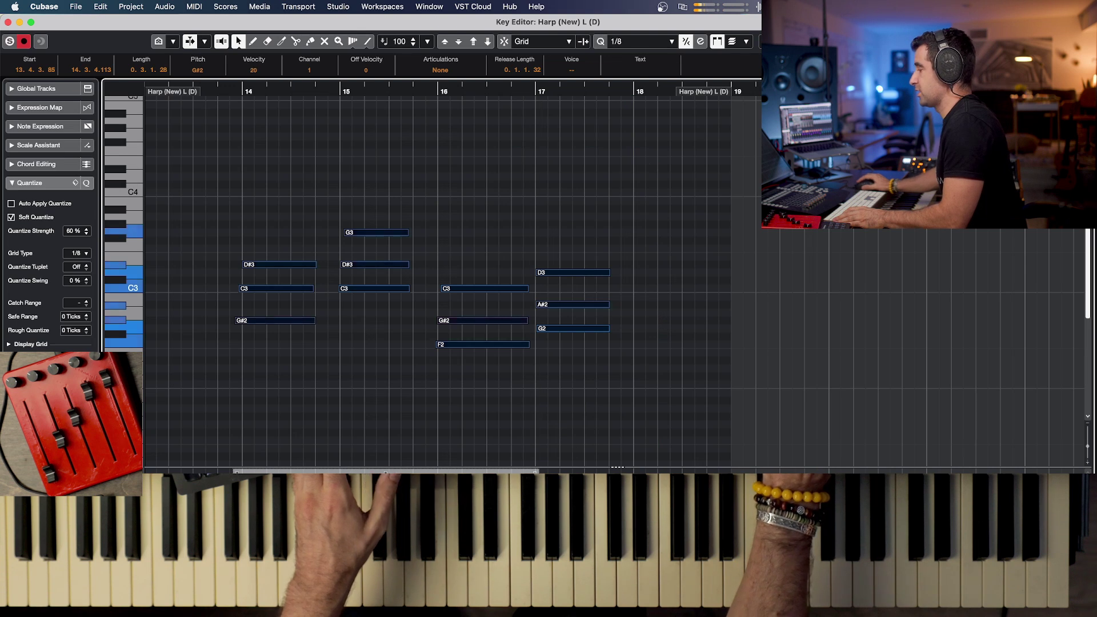
Listen to the harp chords from just before bar 14 and return to the arrangement.
{"action": "left_click_drag", "start_coordinate": [250, 93], "coordinate": [218, 98]}
{"action": "key", "text": "space"}
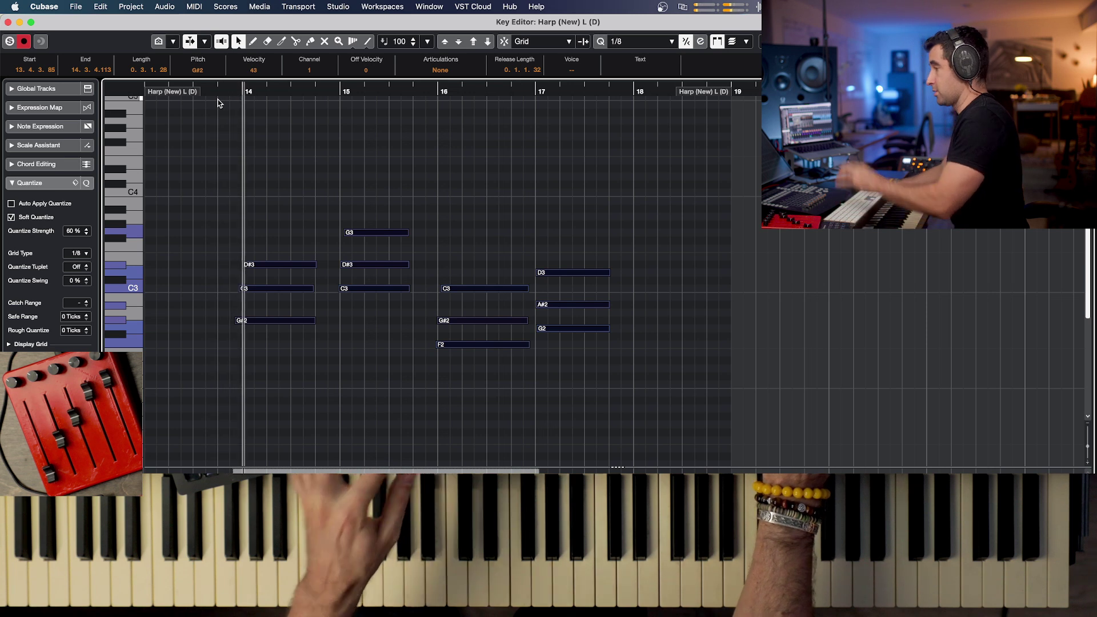
{"action": "key", "text": "space"}
{"action": "left_click_drag", "start_coordinate": [216, 90], "coordinate": [203, 94]}
{"action": "key", "text": "space"}
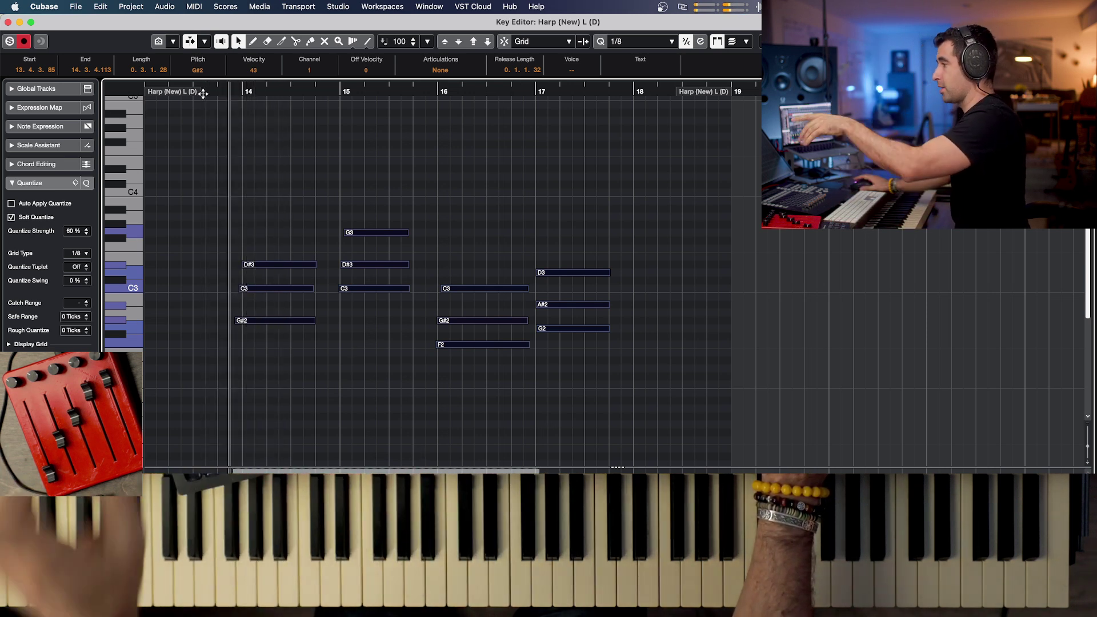
{"action": "left_click", "coordinate": [333, 236]}
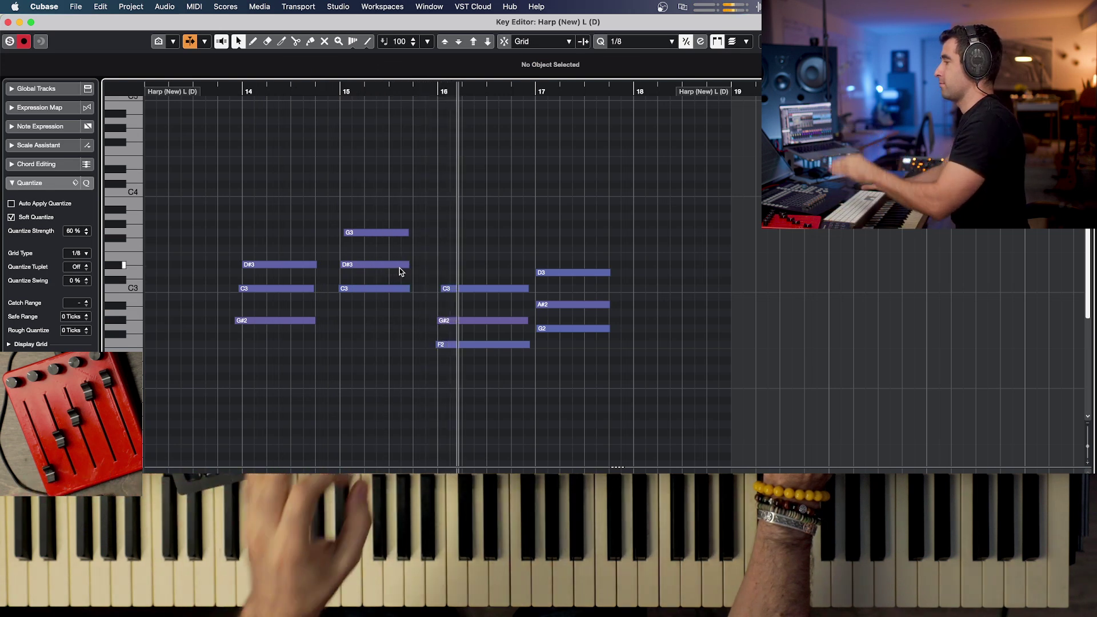
{"action": "key", "text": "Return"}
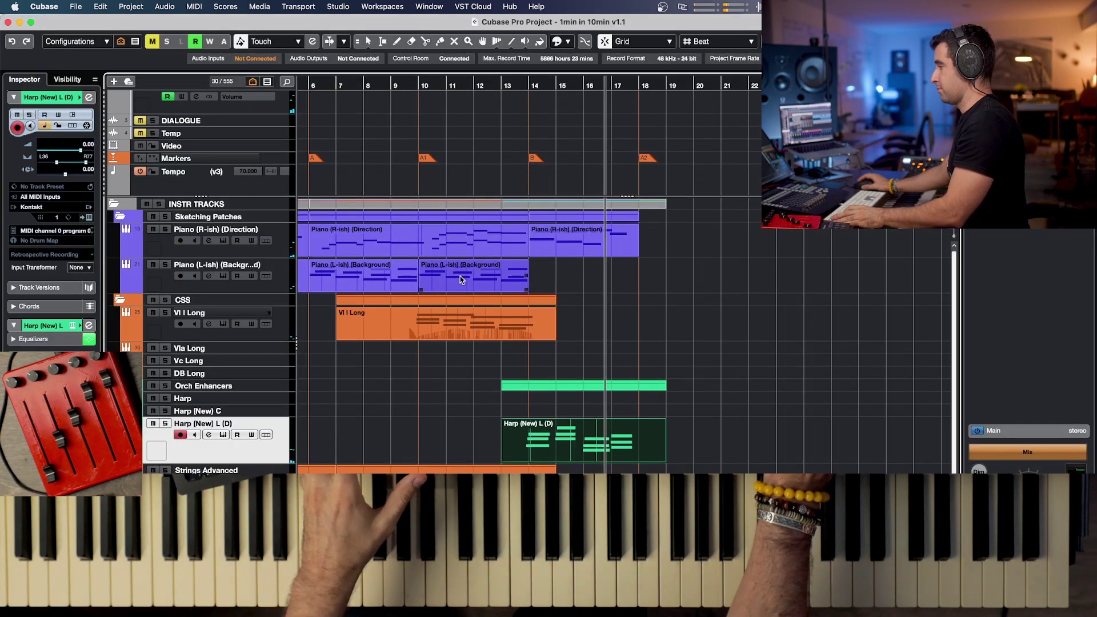
Reopen the harp part, nudge the last chord's G2 note slightly ahead of bar 17 and close the editor.
{"action": "left_click", "coordinate": [640, 443]}
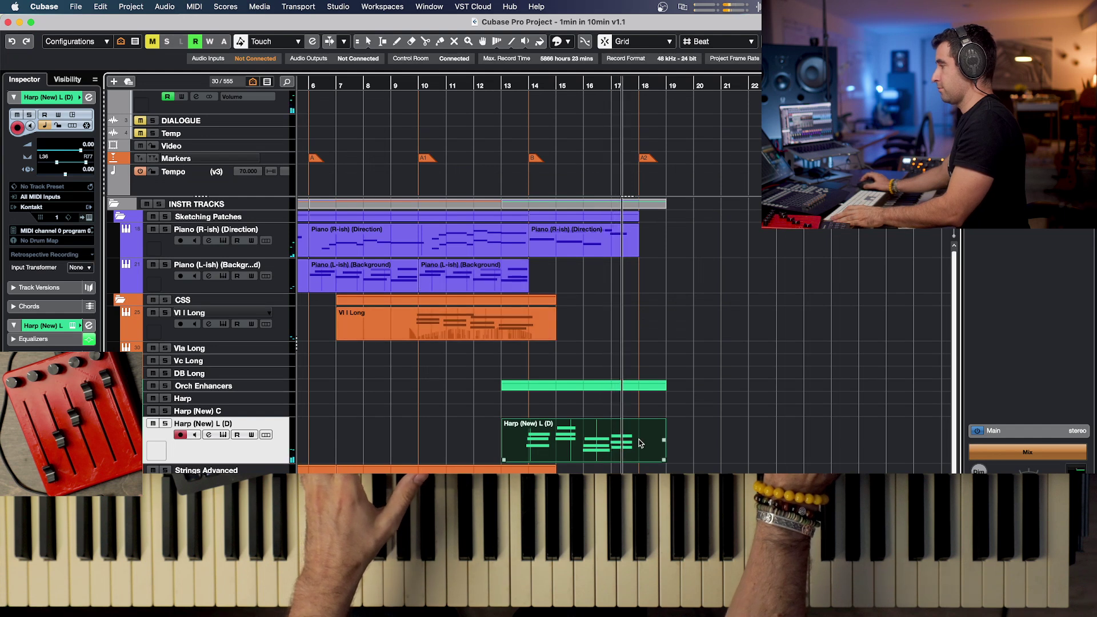
{"action": "double_click", "coordinate": [640, 443]}
{"action": "key", "text": "space"}
{"action": "left_click", "coordinate": [535, 330]}
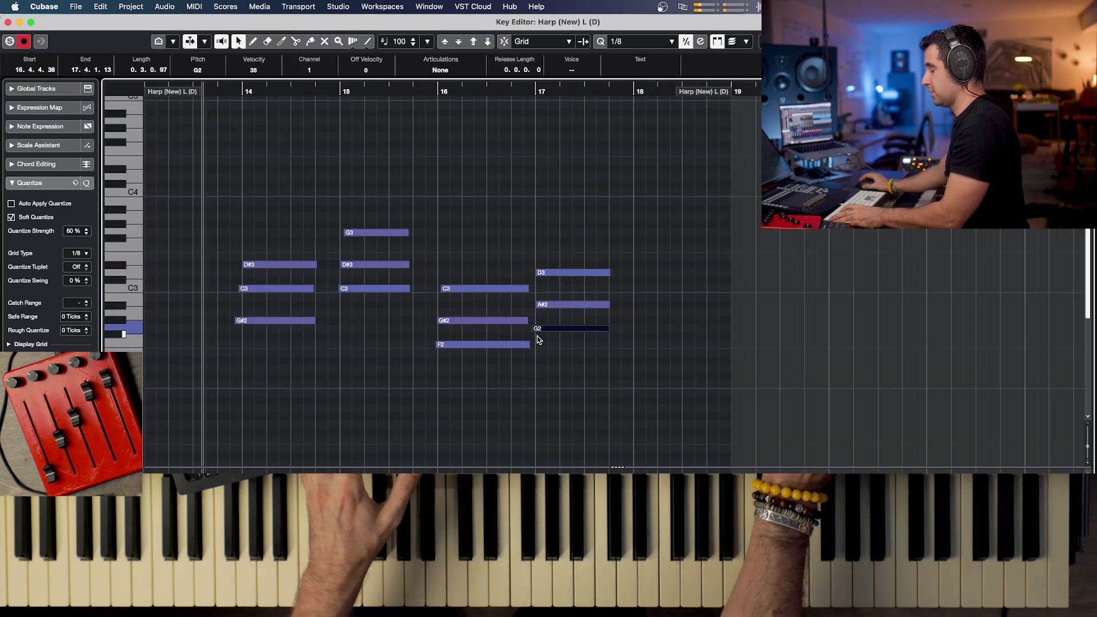
{"action": "key", "text": "super+w"}
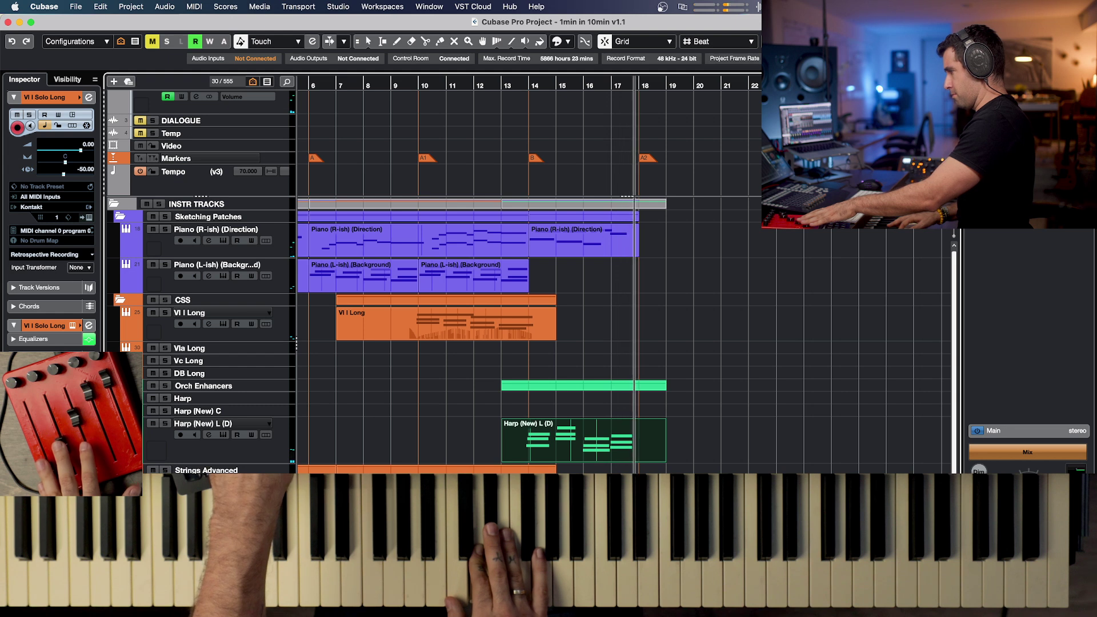
Copy the Piano (L-ish) (Background) part at bar 10 to the A2 marker at bar 18.
{"action": "key", "text": "space"}
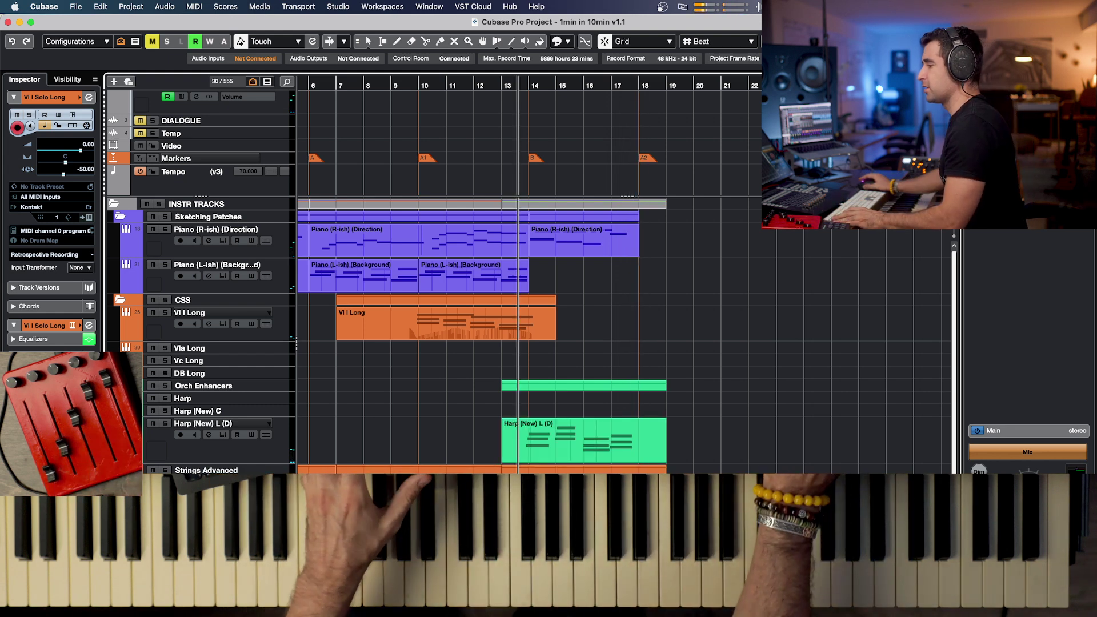
{"action": "scroll", "coordinate": [281, 464], "scroll_direction": "down", "scroll_amount": 1}
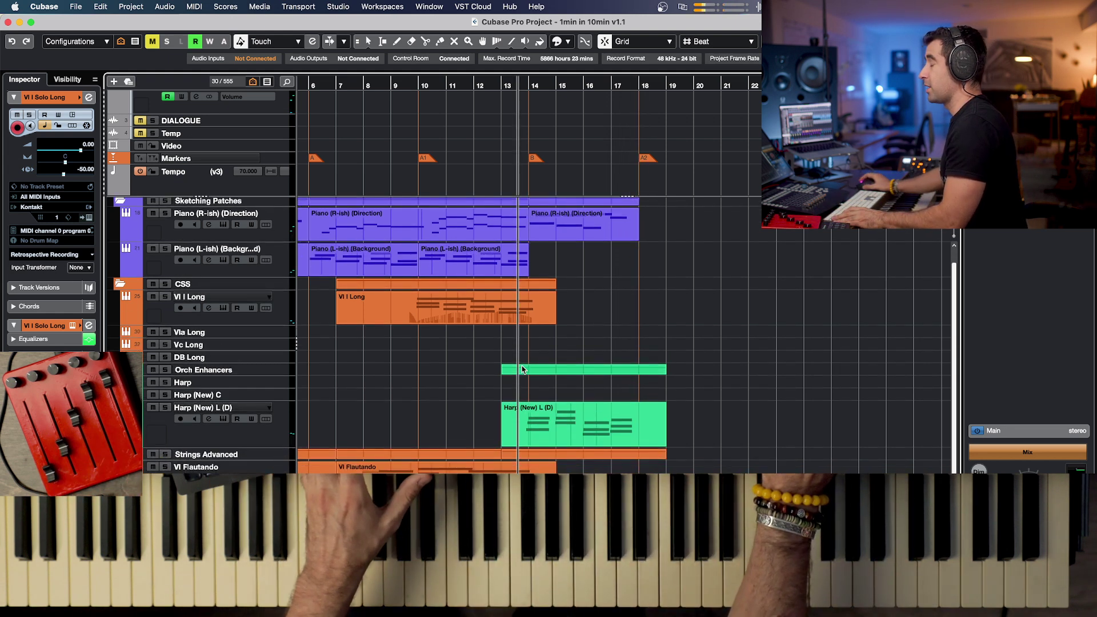
{"action": "left_click", "coordinate": [472, 224]}
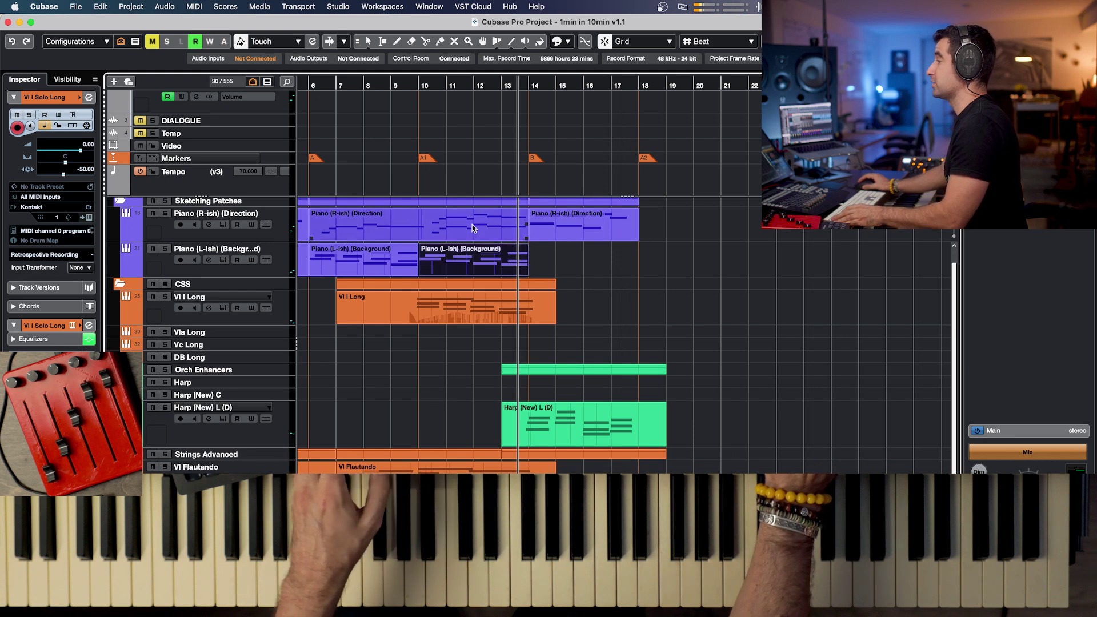
{"action": "left_click_drag", "start_coordinate": [485, 268], "coordinate": [698, 260]}
Record the returning theme on the Piano (R-ish) (Direction) track from bar 17 to bar 23.
{"action": "left_click", "coordinate": [622, 86]}
{"action": "key", "text": "space"}
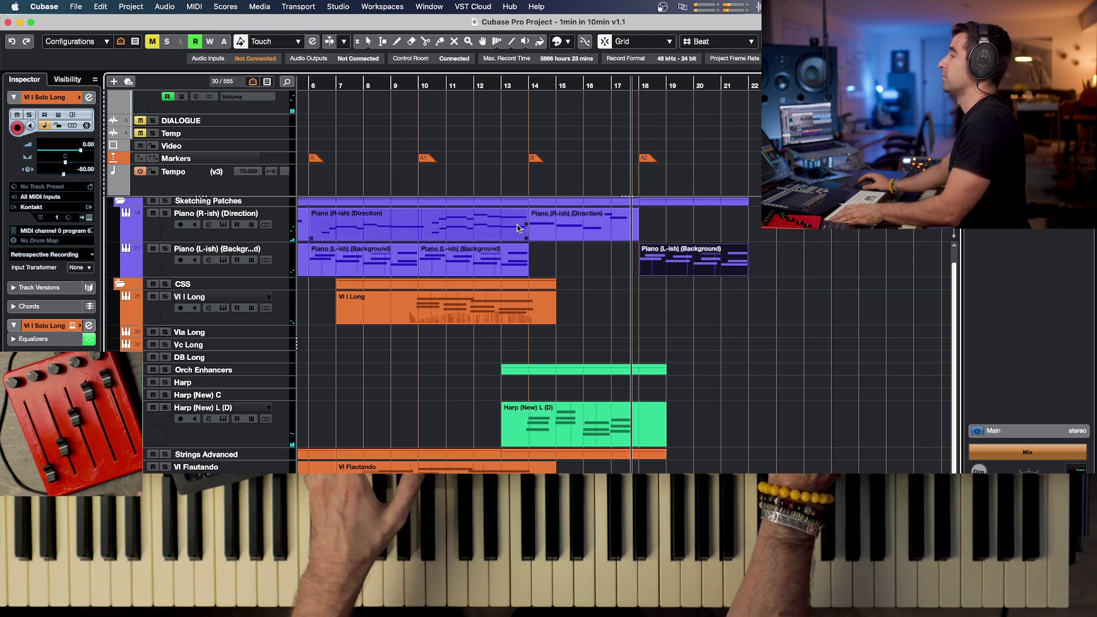
{"action": "left_click", "coordinate": [503, 229]}
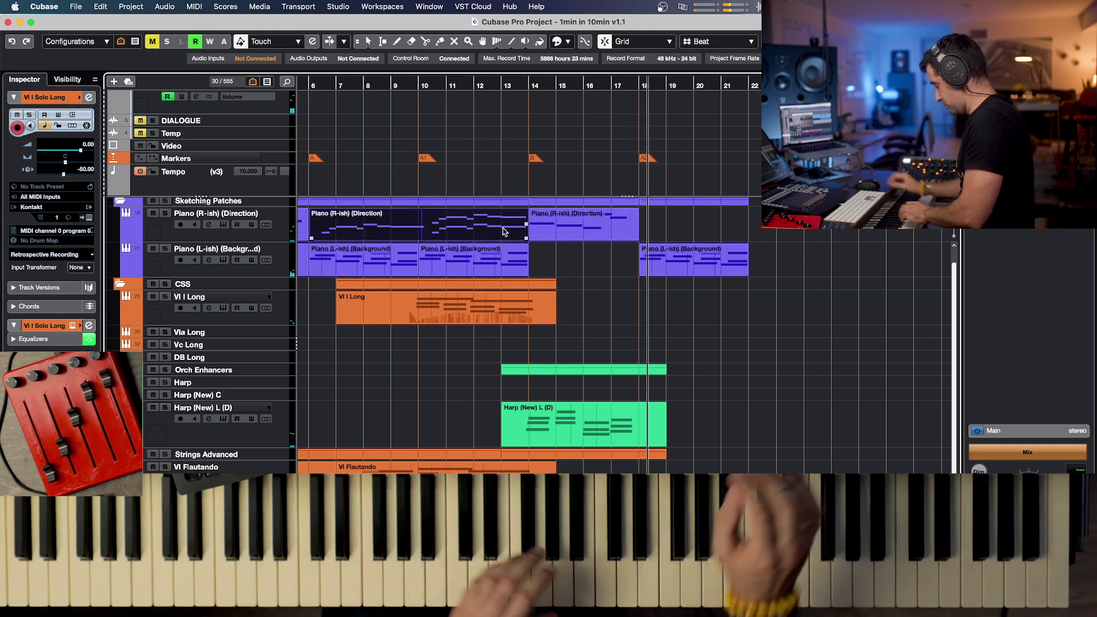
{"action": "key", "text": "space"}
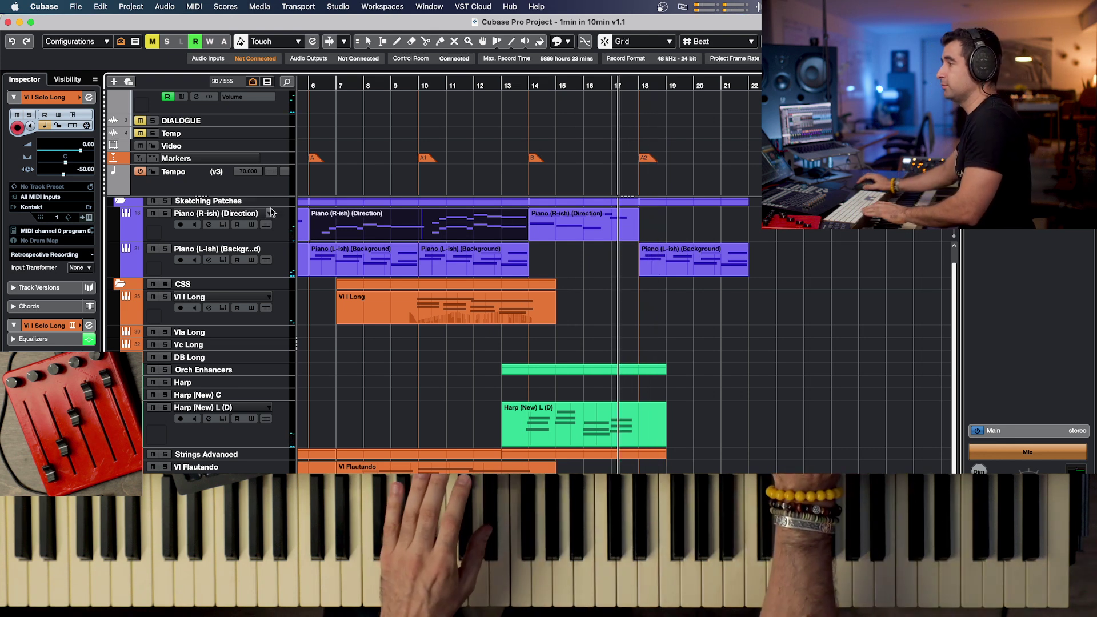
{"action": "left_click", "coordinate": [271, 210]}
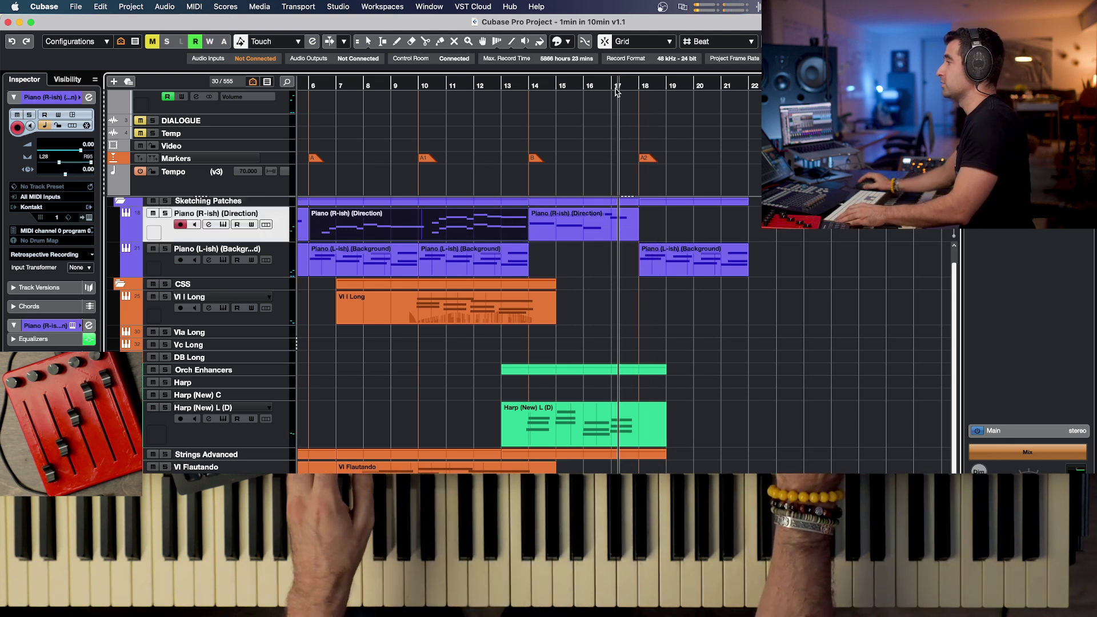
{"action": "key", "text": "space"}
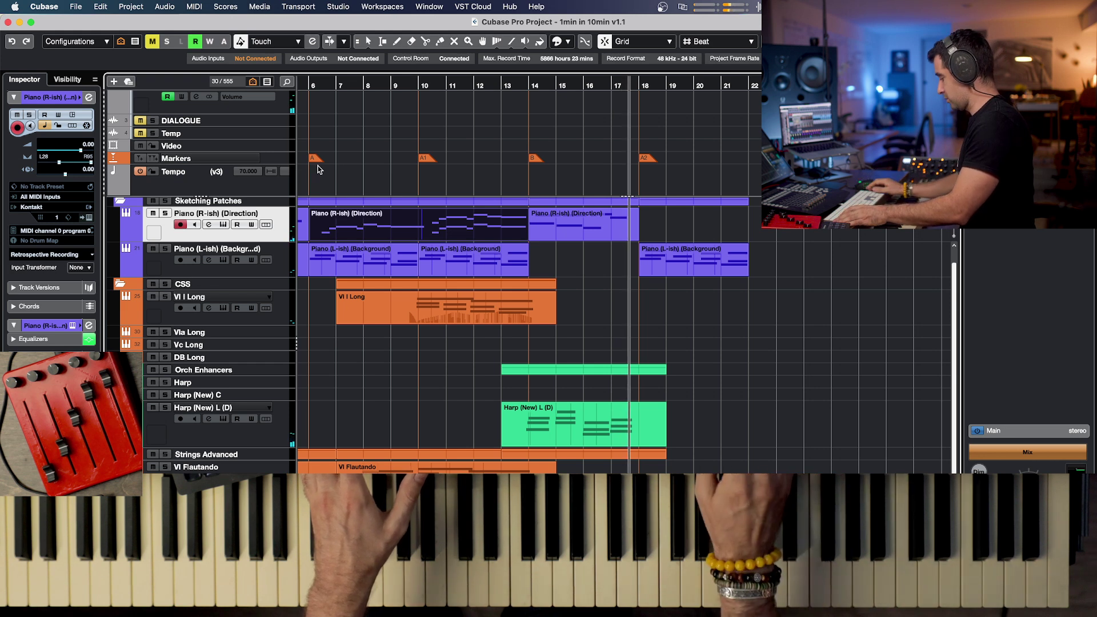
{"action": "key", "text": "KP_Multiply"}
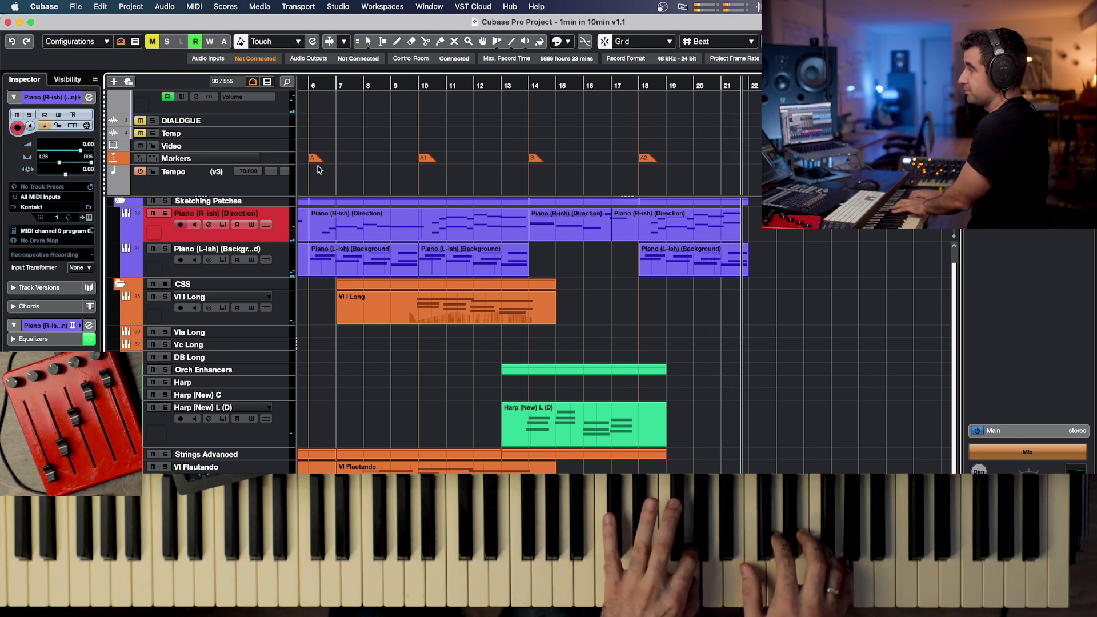
{"action": "key", "text": "space"}
Copy the VI Flautando part from bar 7 to bar 16, split it before bar 19 and delete the opening piece.
{"action": "left_click", "coordinate": [453, 313]}
{"action": "left_click", "coordinate": [398, 467]}
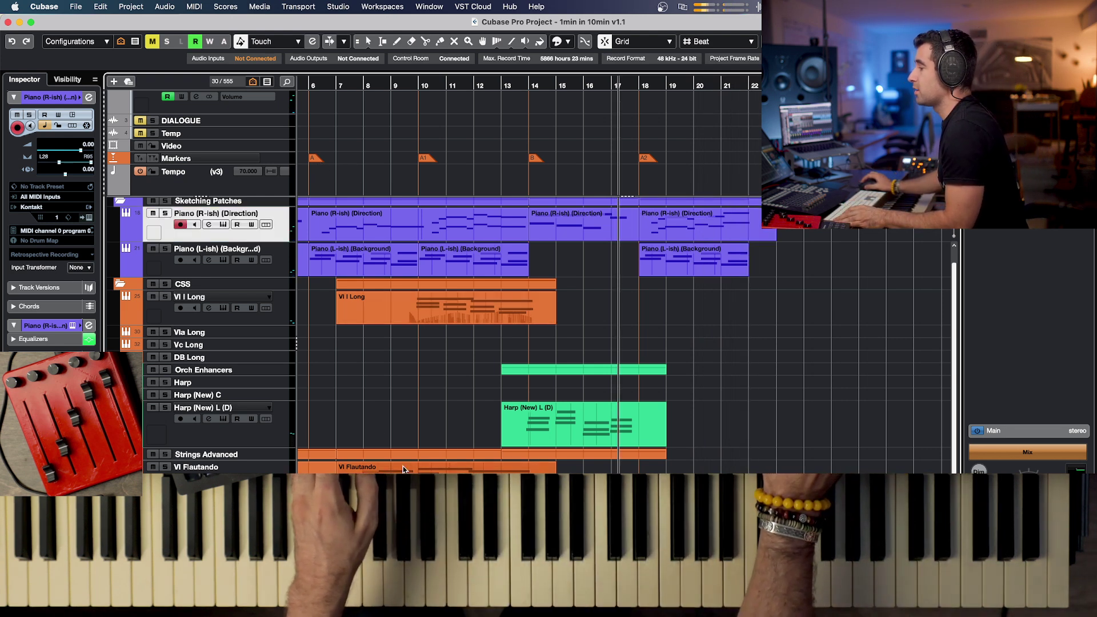
{"action": "left_click", "coordinate": [399, 467]}
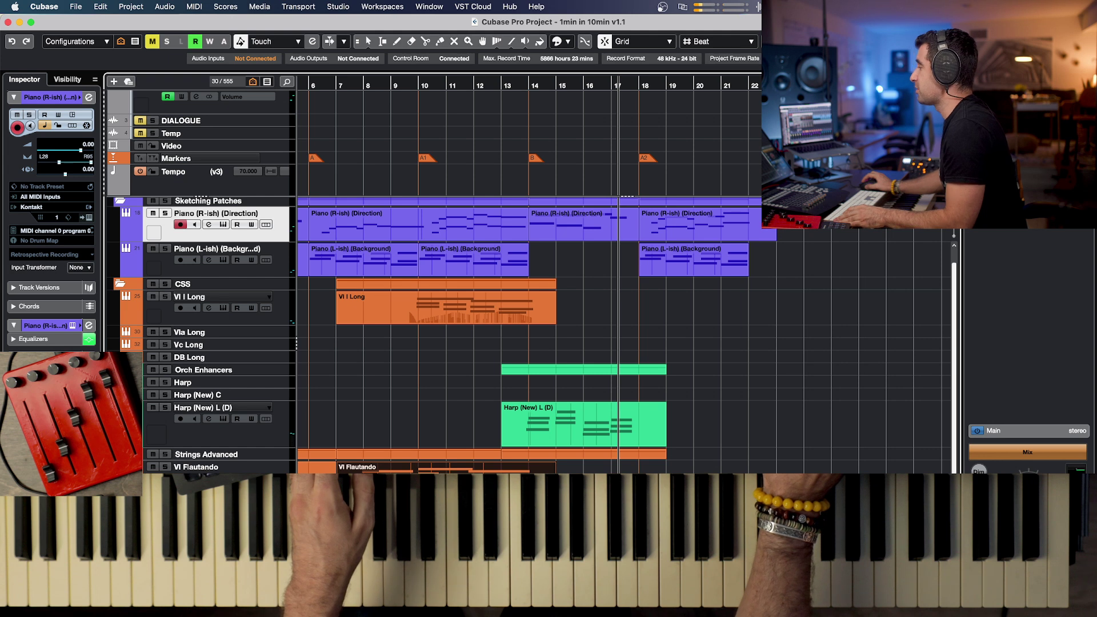
{"action": "left_click_drag", "start_coordinate": [398, 467], "coordinate": [646, 467]}
{"action": "left_click", "coordinate": [660, 470], "text": "alt"}
{"action": "left_click", "coordinate": [634, 470]}
{"action": "key", "text": "Delete"}
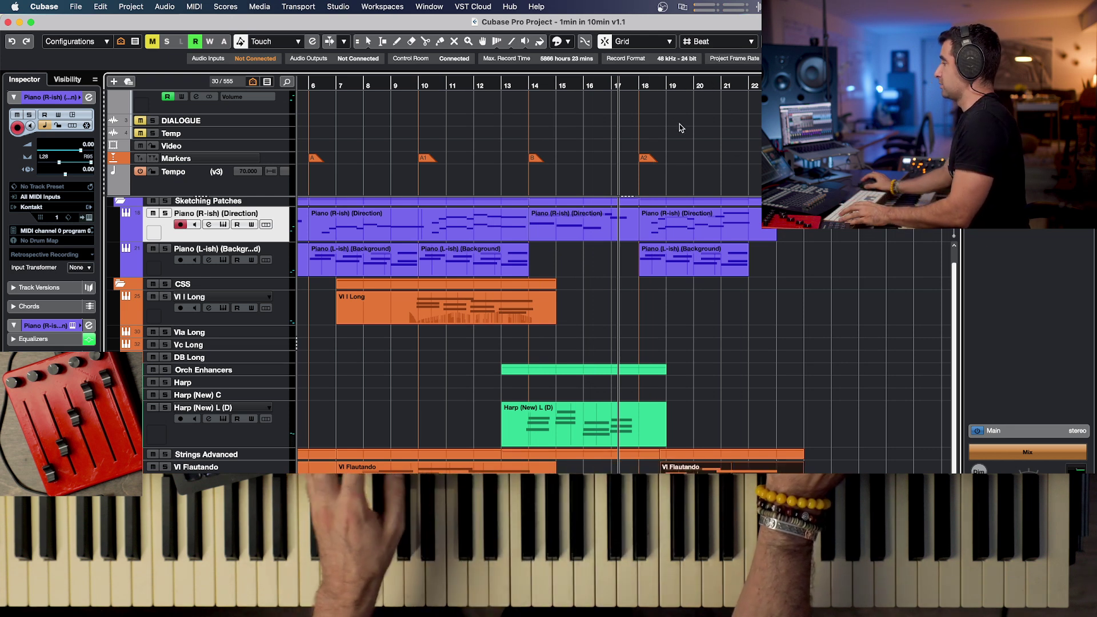
Undo the deletion, then move the copied VI Flautando pieces one bar earlier and remove the opening piece.
{"action": "key", "text": "super+z"}
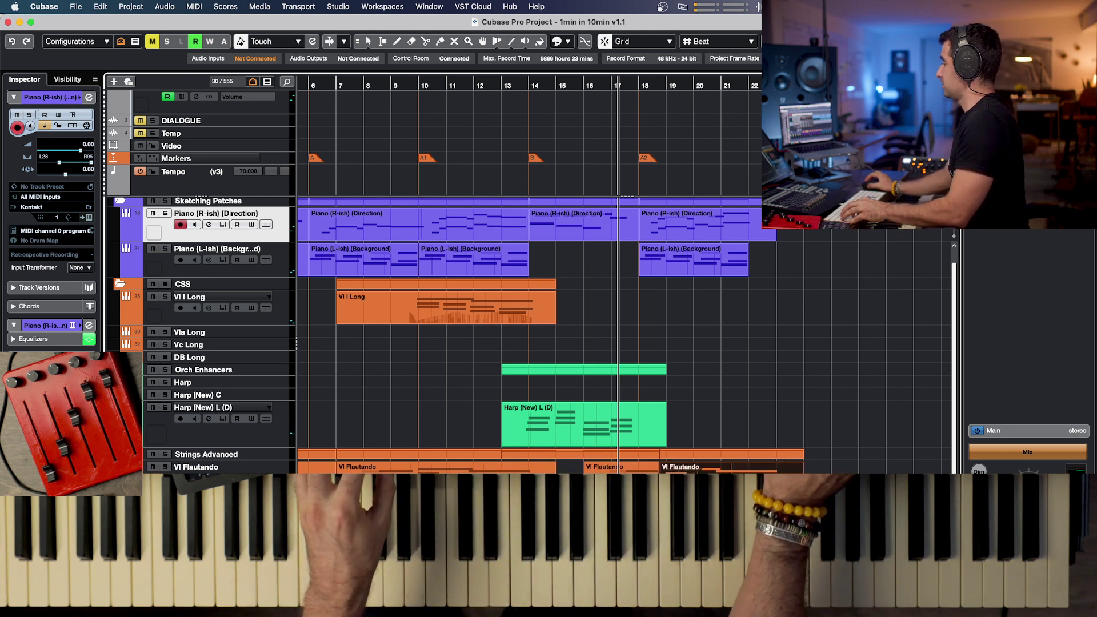
{"action": "left_click_drag", "start_coordinate": [668, 470], "coordinate": [640, 470]}
{"action": "key", "text": "Delete"}
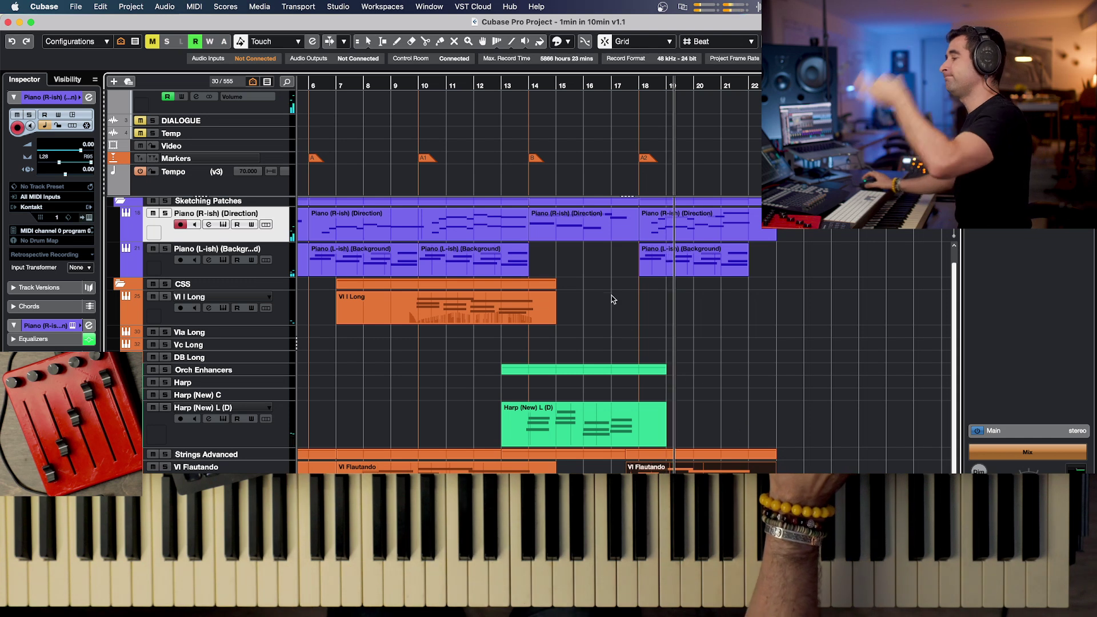
Play in a viola line on the Vla Long track from bar 17 to bar 23.
{"action": "left_click", "coordinate": [239, 332]}
{"action": "key", "text": "space"}
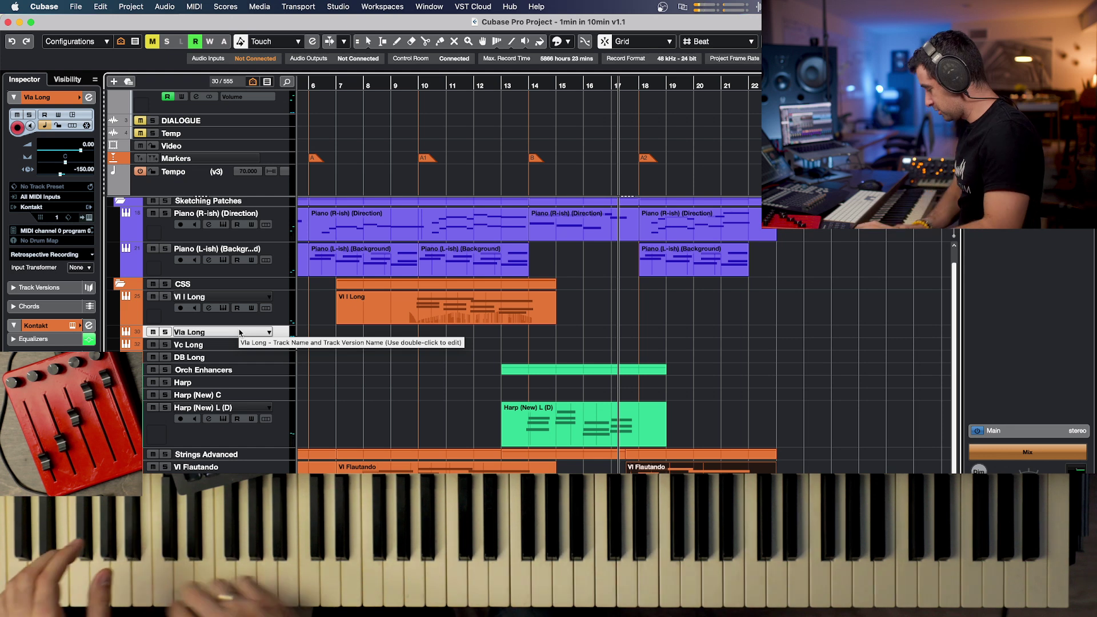
{"action": "key", "text": "space"}
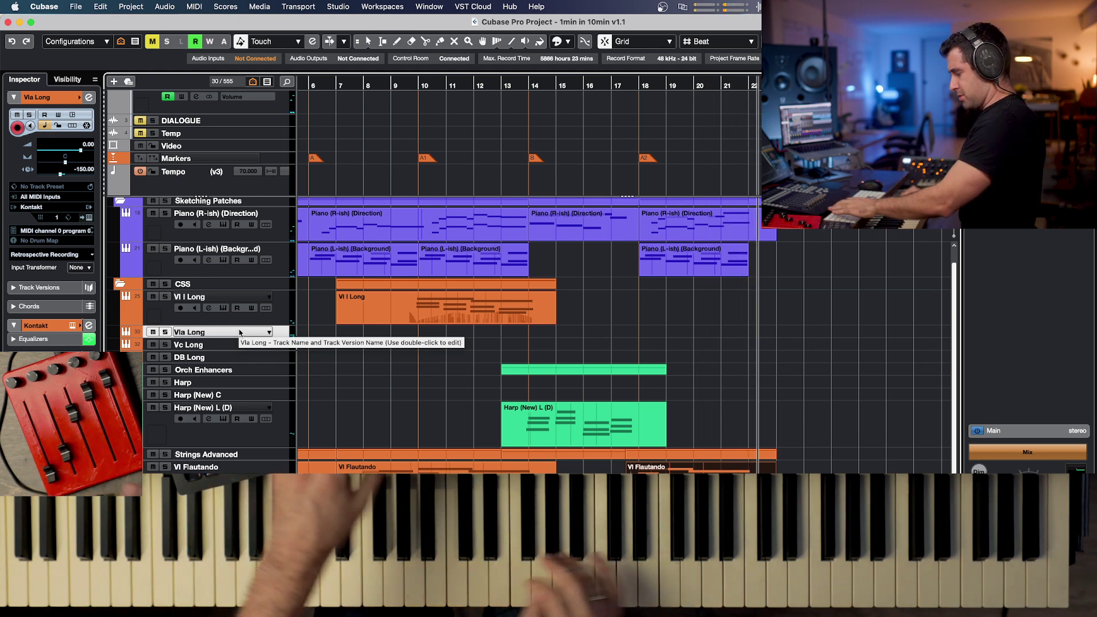
{"action": "key", "text": "space"}
Record a cello line on the Vc Long track from bar 17 to bar 23.
{"action": "left_click", "coordinate": [217, 346]}
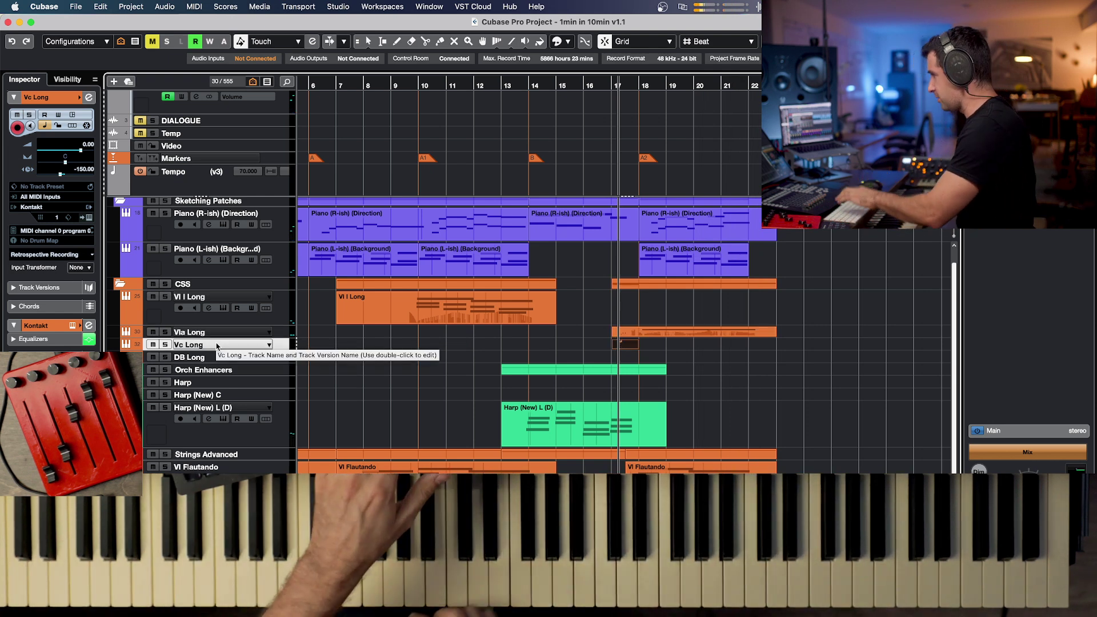
{"action": "key", "text": "KP_Multiply"}
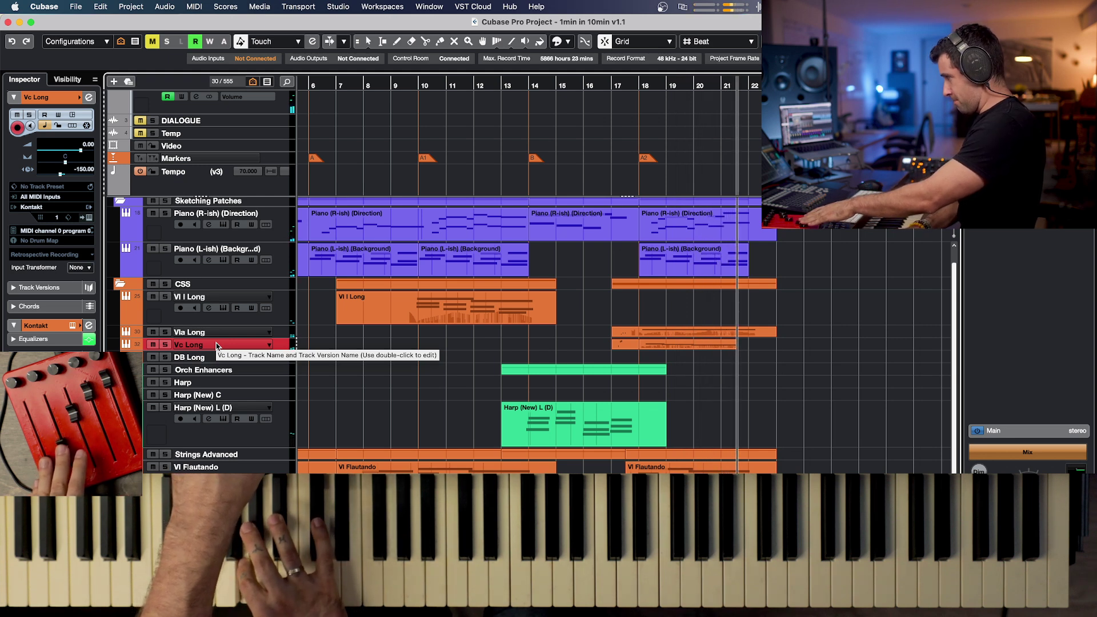
{"action": "key", "text": "space"}
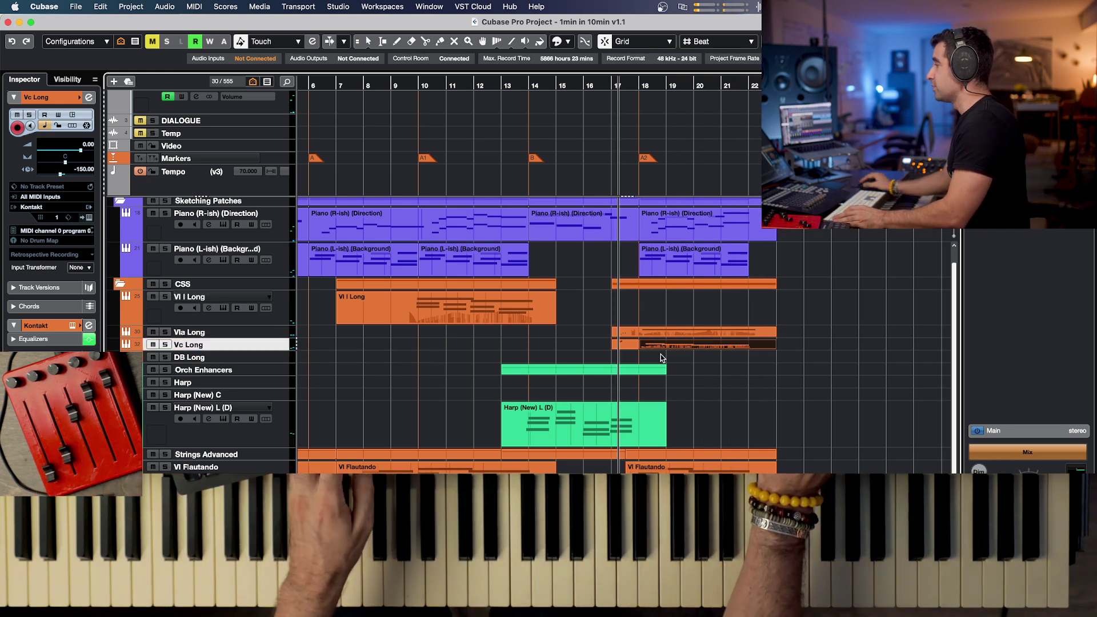
Copy the cello parts to the DB Long track, listen to them and delete the copy from bar 18 onward.
{"action": "left_click_drag", "start_coordinate": [627, 344], "coordinate": [633, 358]}
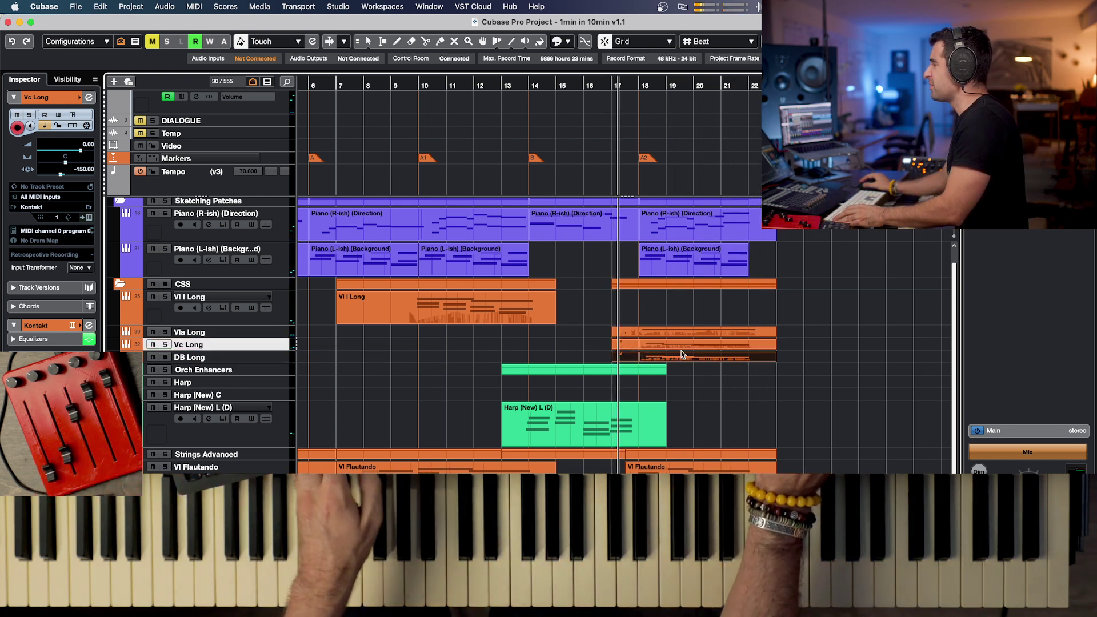
{"action": "key", "text": "space"}
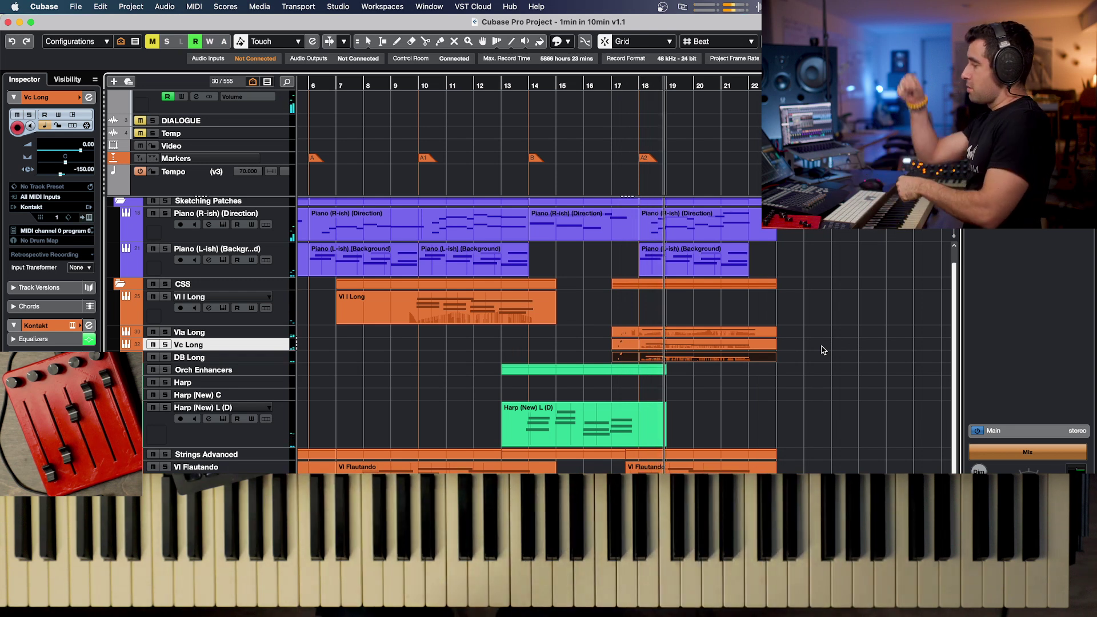
{"action": "key", "text": "space"}
{"action": "left_click", "coordinate": [744, 371]}
{"action": "left_click", "coordinate": [745, 357]}
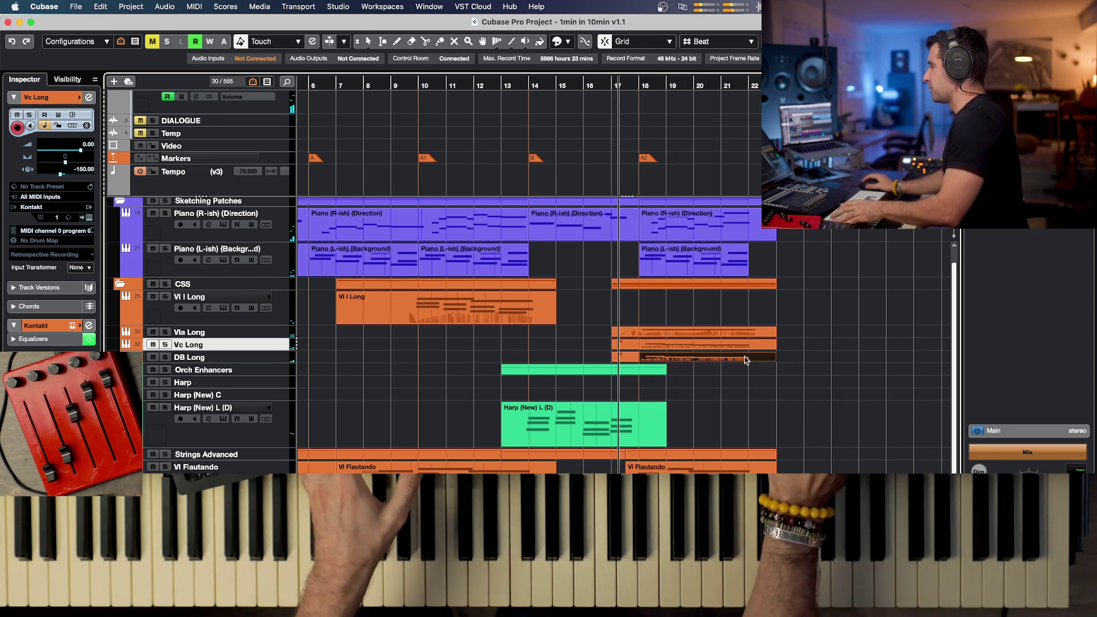
{"action": "key", "text": "Delete"}
Record a double bass line on the DB Long track from bar 19 to bar 23.
{"action": "left_click", "coordinate": [673, 84]}
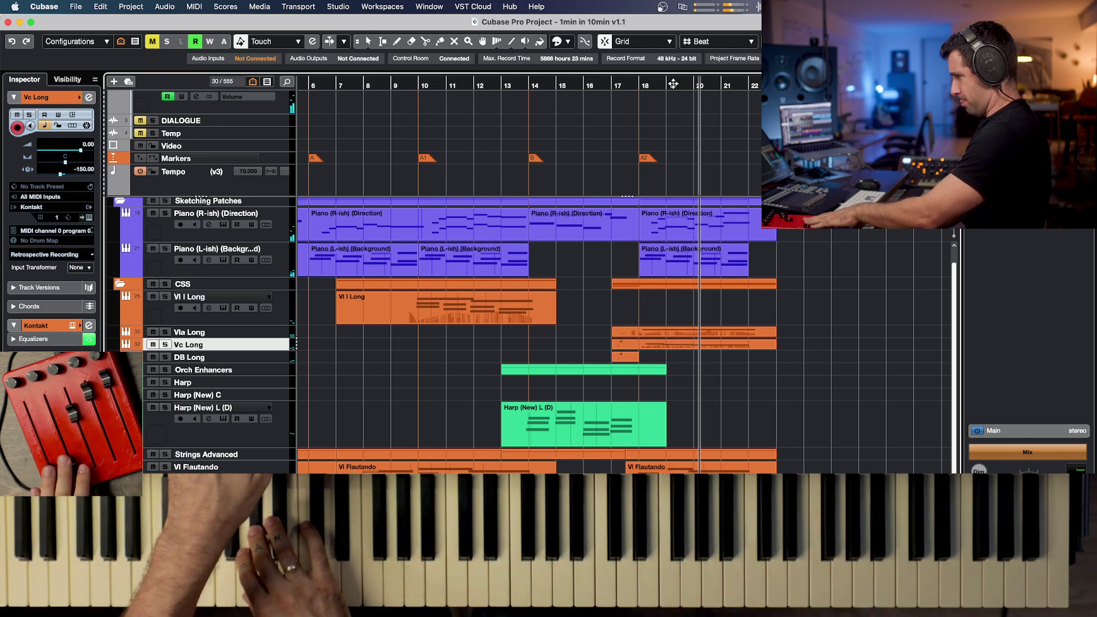
{"action": "key", "text": "space"}
{"action": "left_click", "coordinate": [230, 359]}
{"action": "key", "text": "KP_Multiply"}
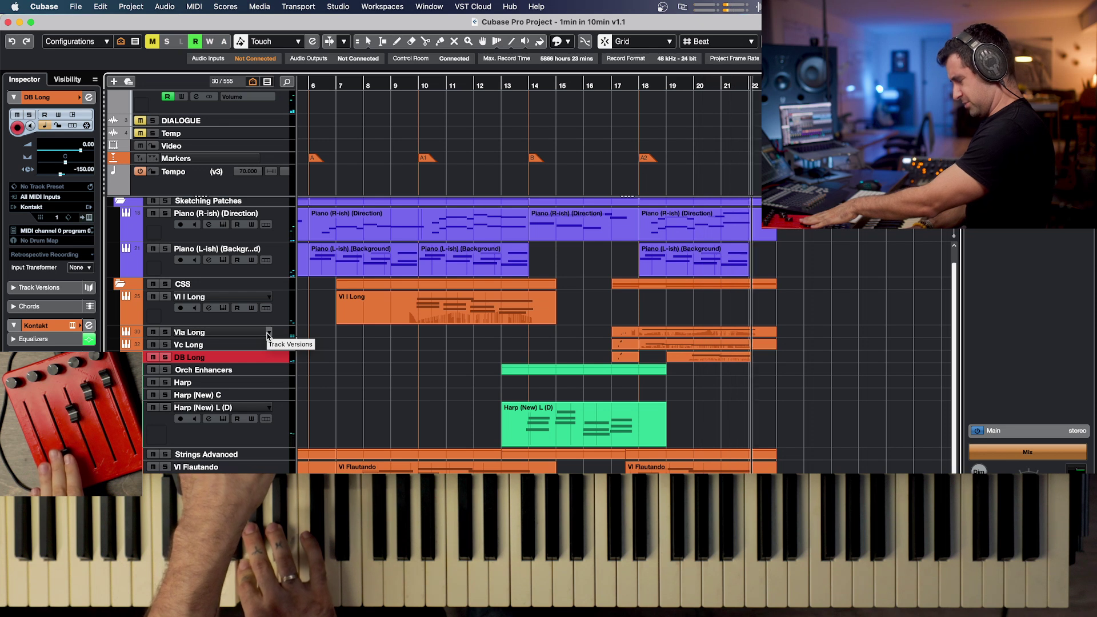
{"action": "key", "text": "space"}
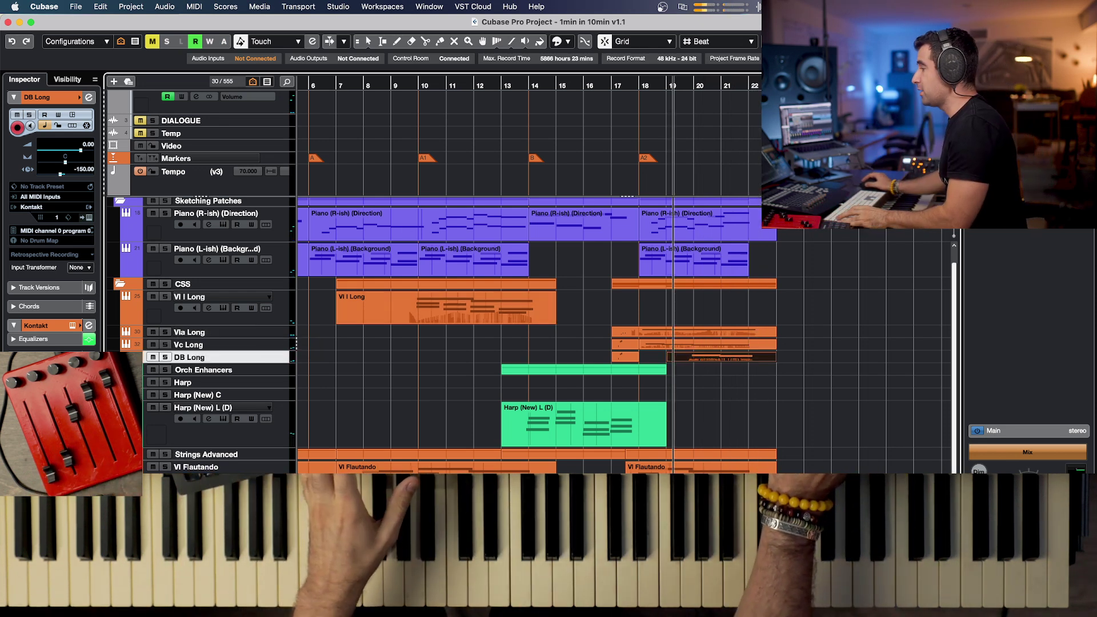
Select the VI Flautando (D) track and listen to the ending from about bar 21.
{"action": "left_click", "coordinate": [229, 480]}
{"action": "left_click", "coordinate": [731, 84]}
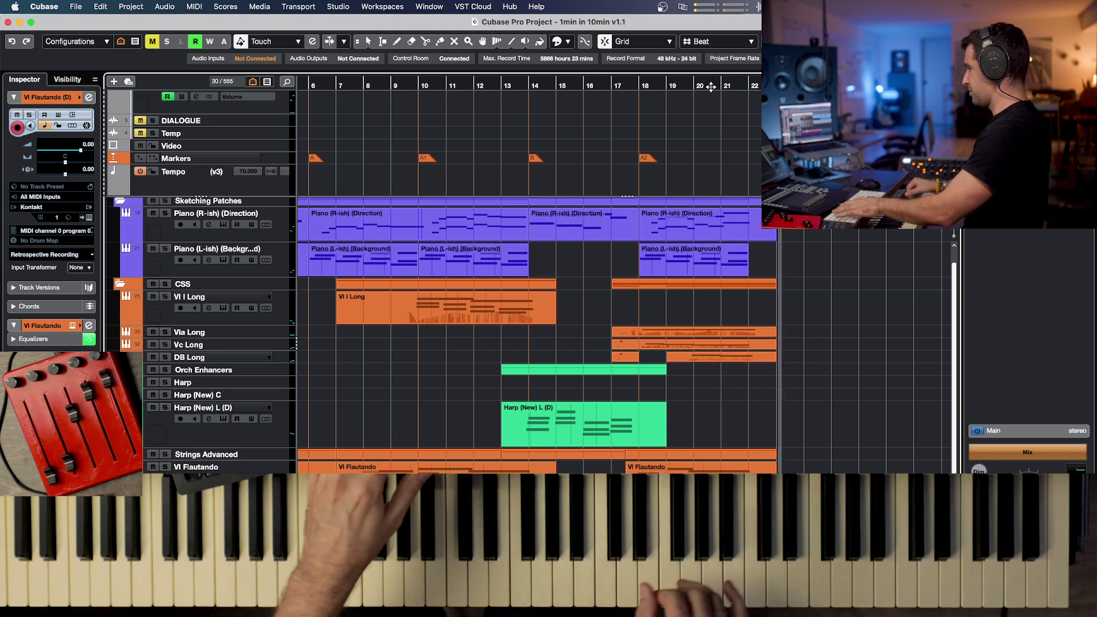
{"action": "key", "text": "space"}
Set the ruler display to Seconds and move the playback position to the start of the piece.
{"action": "scroll", "coordinate": [628, 175], "scroll_direction": "down", "scroll_amount": 2}
{"action": "scroll", "coordinate": [627, 176], "scroll_direction": "down", "scroll_amount": 2}
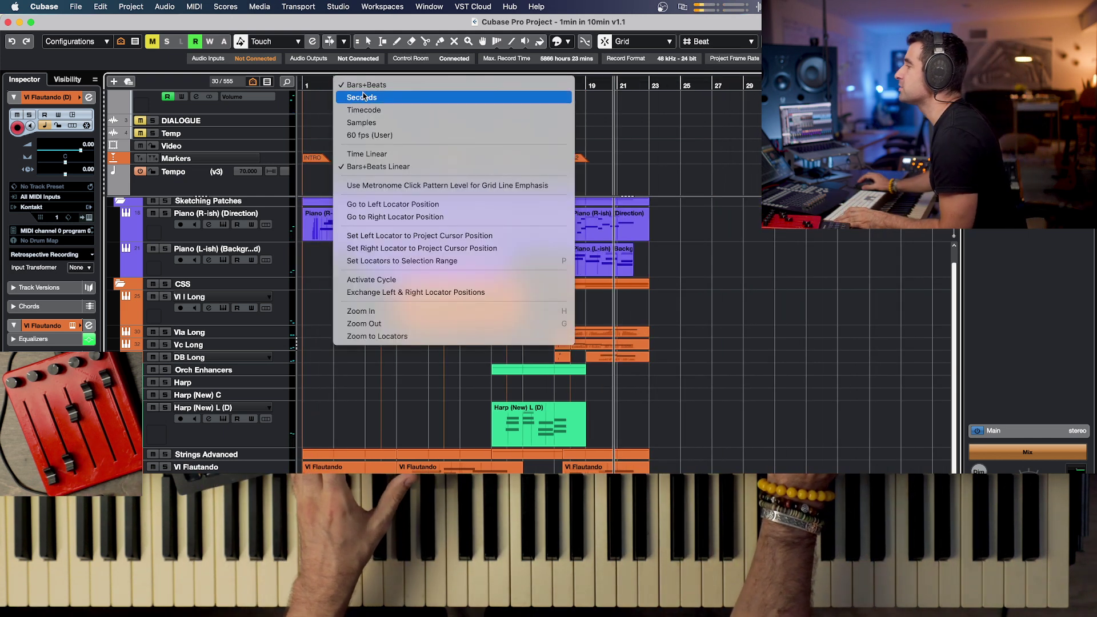
{"action": "left_click", "coordinate": [369, 97]}
{"action": "left_click_drag", "start_coordinate": [615, 82], "coordinate": [307, 84]}
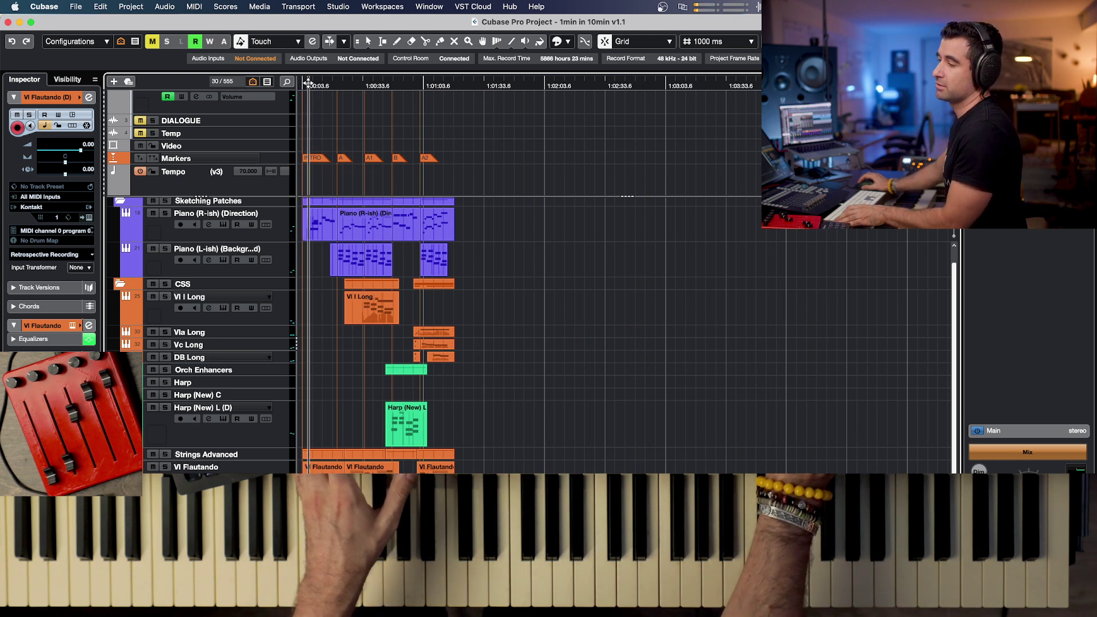
{"action": "scroll", "coordinate": [316, 116], "scroll_direction": "up", "scroll_amount": 2}
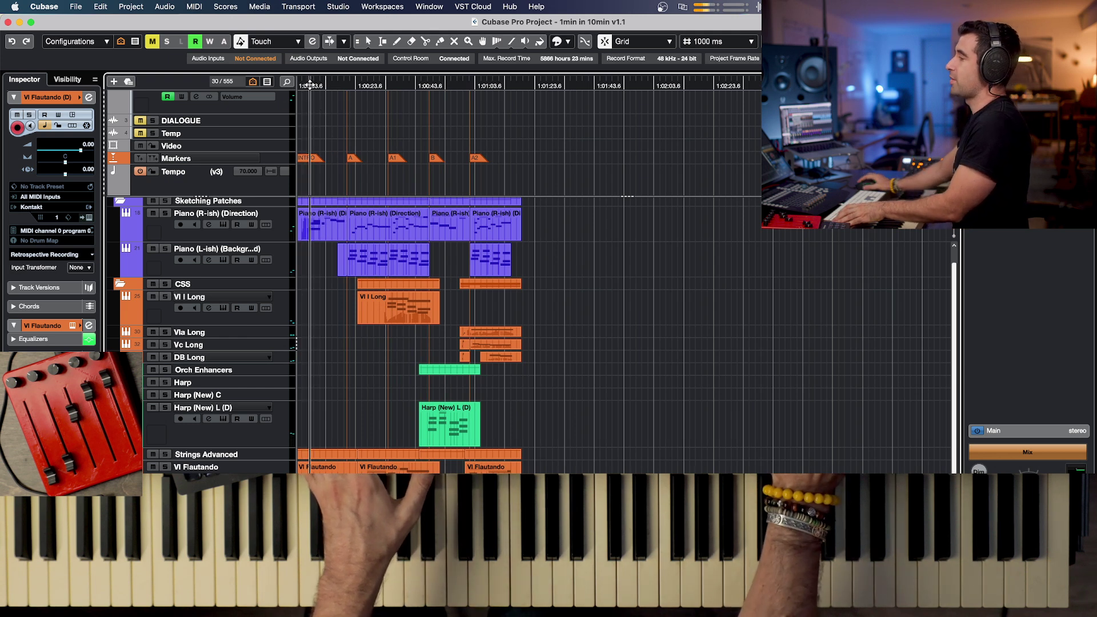
{"action": "left_click_drag", "start_coordinate": [309, 84], "coordinate": [299, 86]}
Play the piece from the beginning with all the piano parts open together for note editing, showing the notes through bar 22.
{"action": "key", "text": "space"}
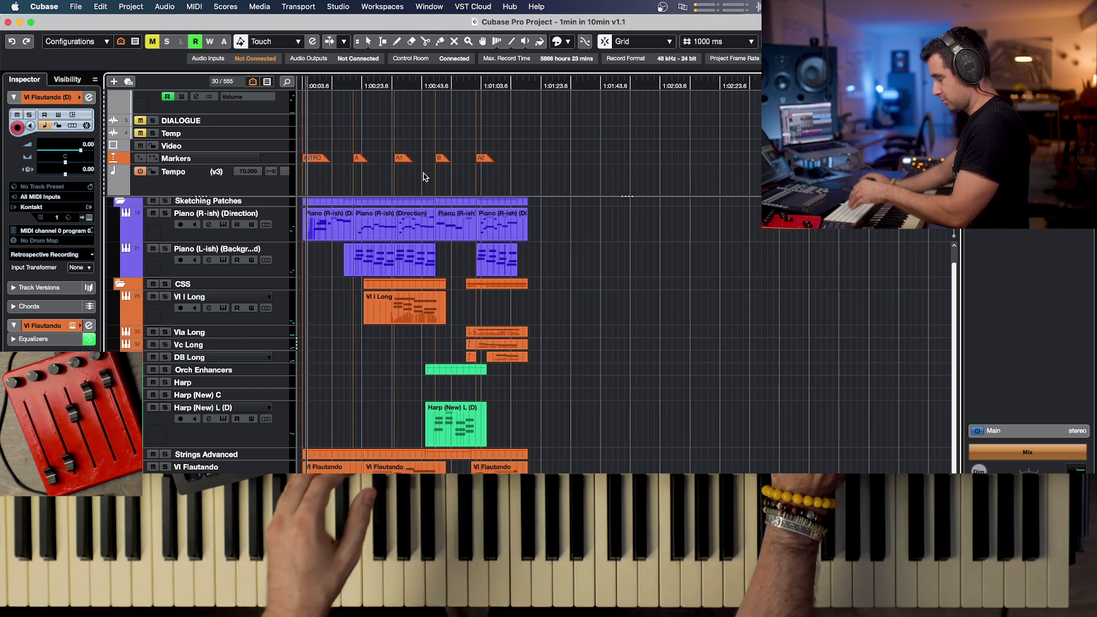
{"action": "left_click_drag", "start_coordinate": [554, 532], "coordinate": [309, 225]}
{"action": "key", "text": "Return"}
{"action": "scroll", "coordinate": [392, 250], "scroll_direction": "down", "scroll_amount": 1}
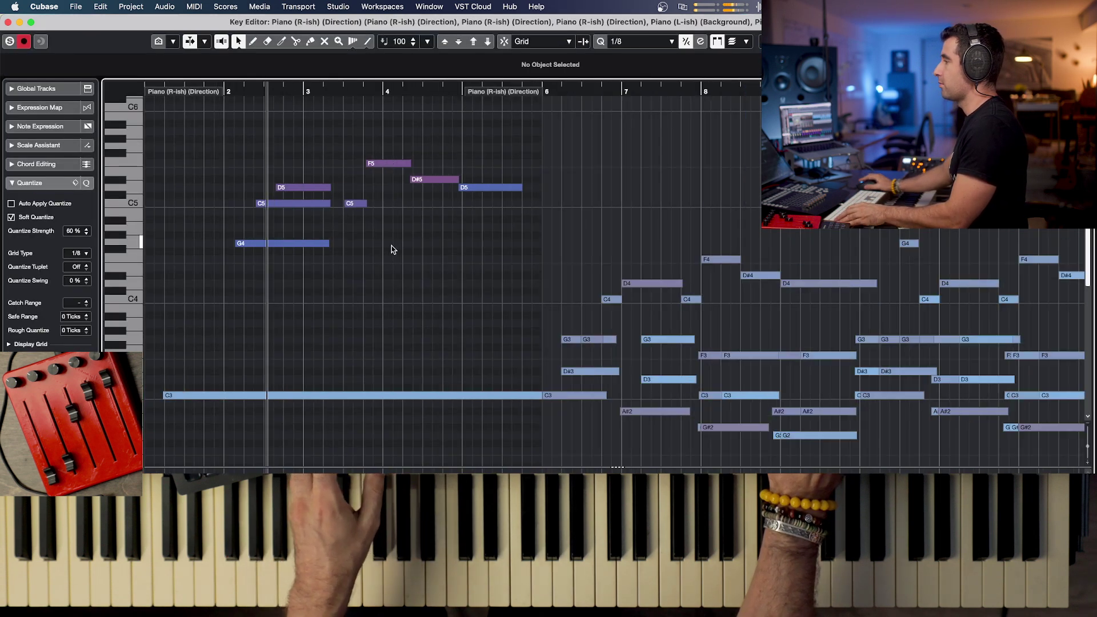
{"action": "key", "text": "g"}
{"action": "key", "text": "g"}
{"action": "key", "text": "g"}
{"action": "key", "text": "g"}
{"action": "scroll", "coordinate": [396, 249], "scroll_direction": "down", "scroll_amount": 2}
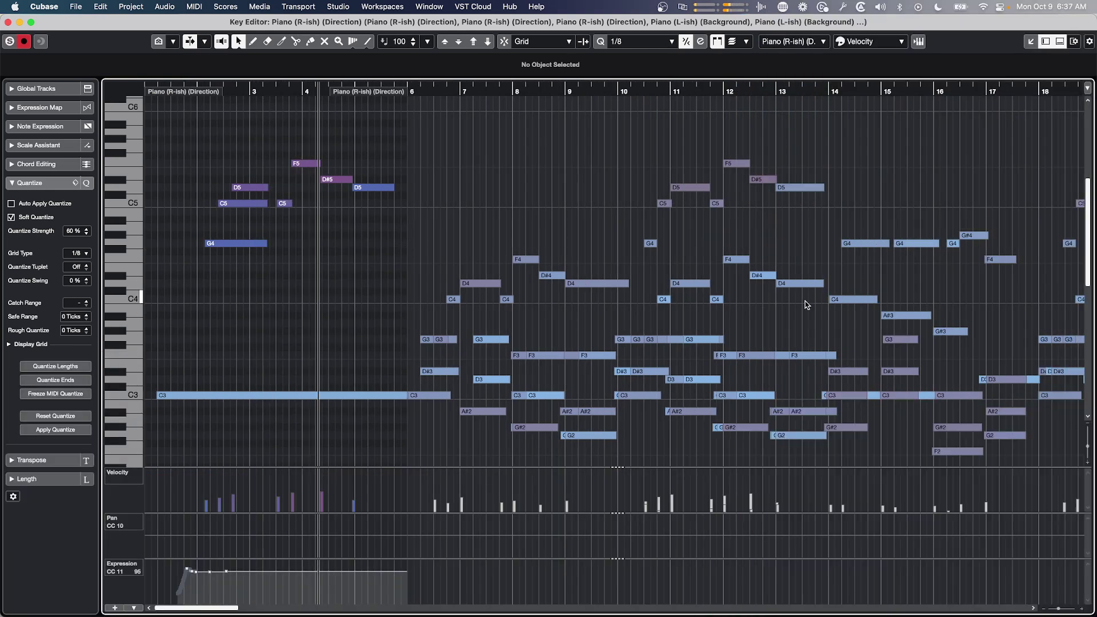
{"action": "key", "text": "g"}
{"action": "key", "text": "g"}
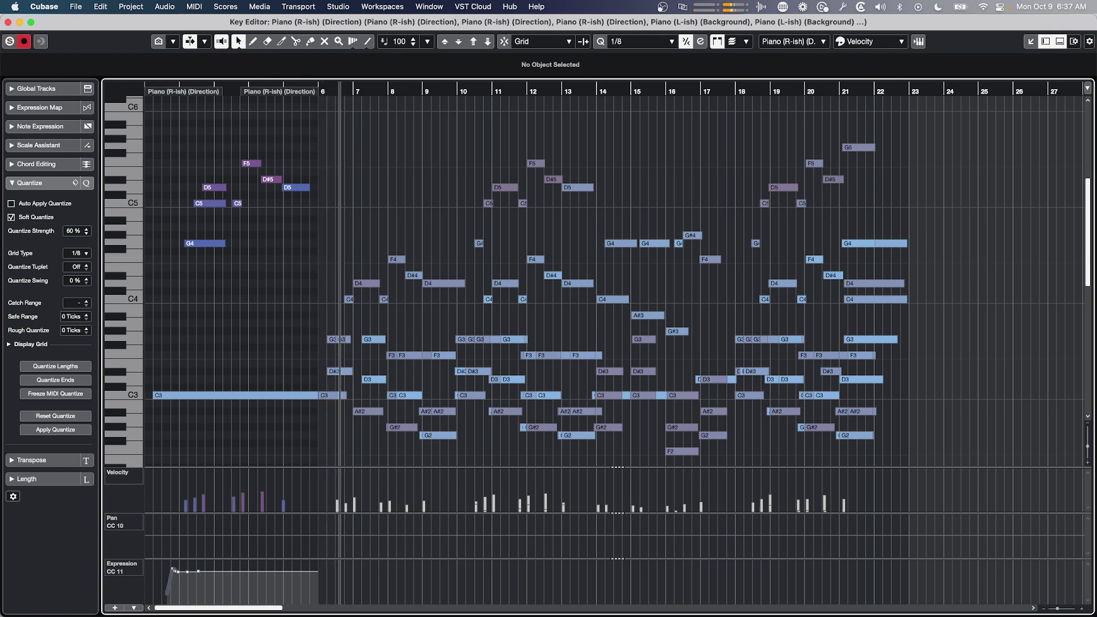
{"action": "key", "text": "g"}
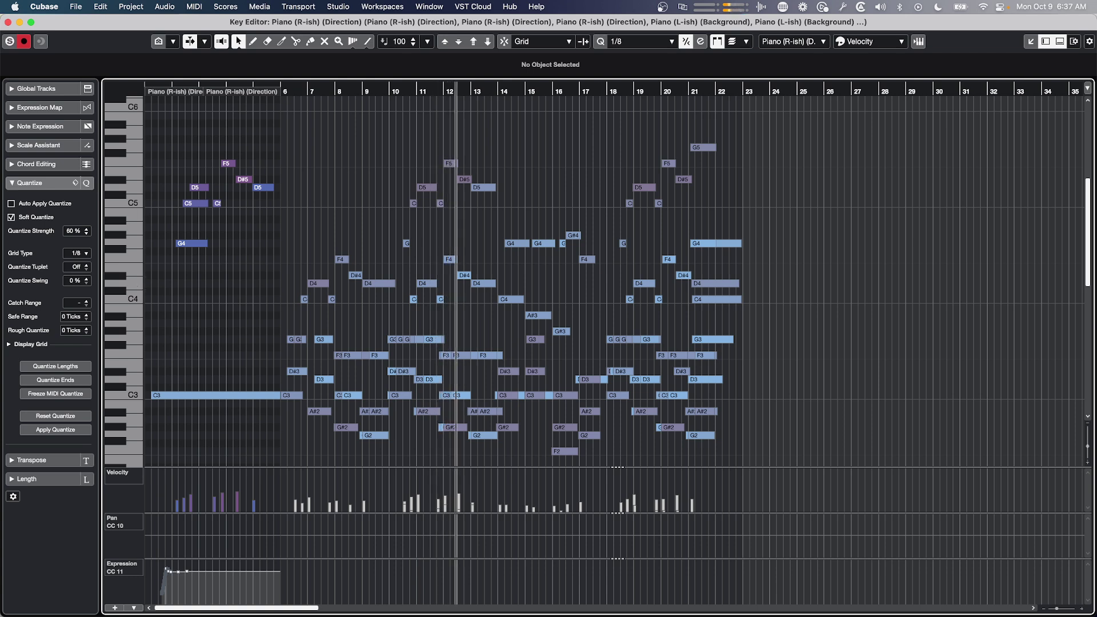
Bring the master's L3-LL Multi limiter window partly into view while the piece plays, then close the combined piano note view.
{"action": "left_click_drag", "start_coordinate": [1096, 193], "coordinate": [984, 195]}
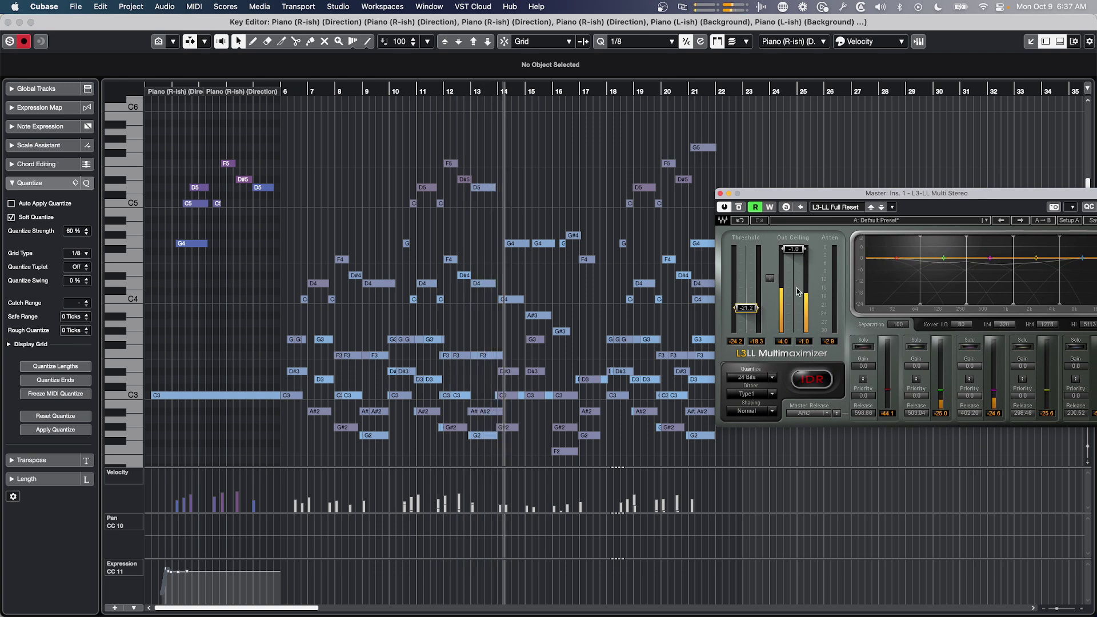
{"action": "left_click_drag", "start_coordinate": [840, 196], "coordinate": [882, 185]}
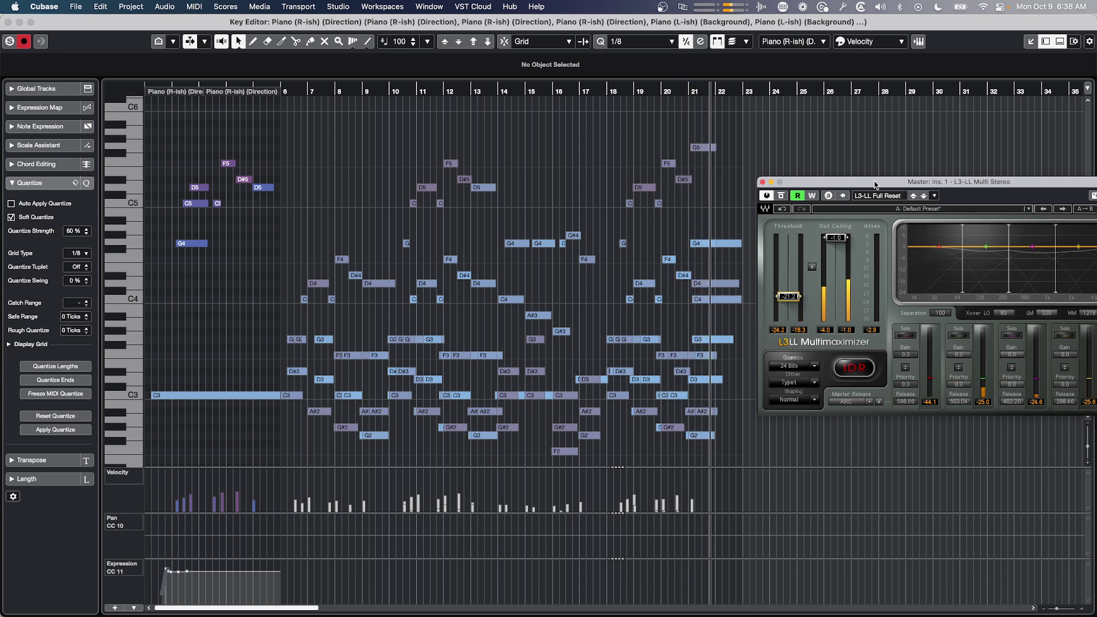
{"action": "left_click", "coordinate": [855, 152]}
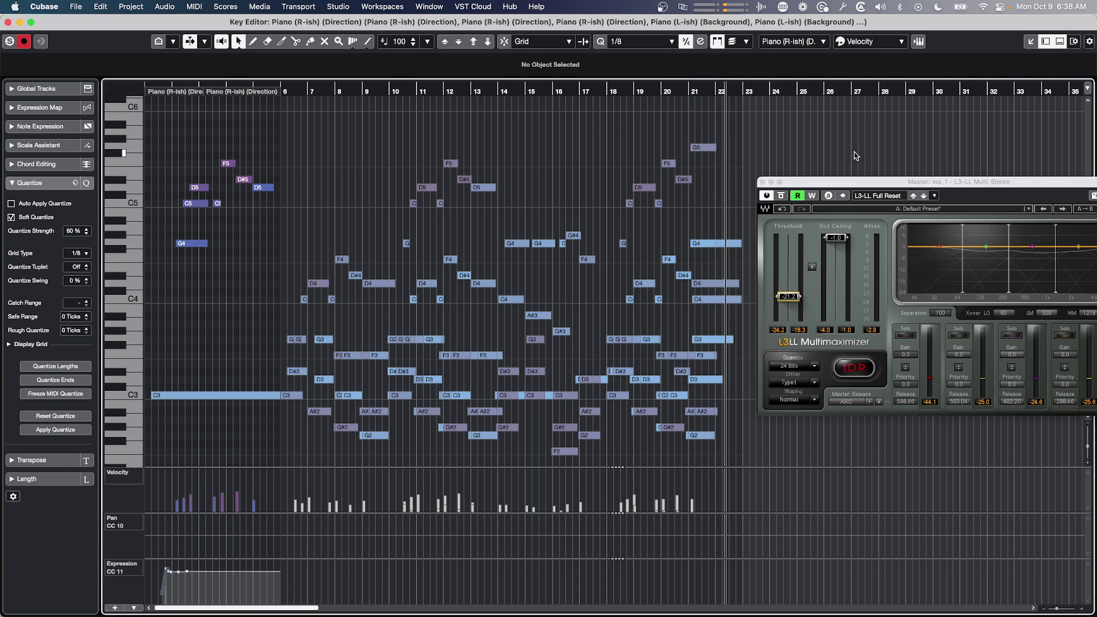
{"action": "key", "text": "Return"}
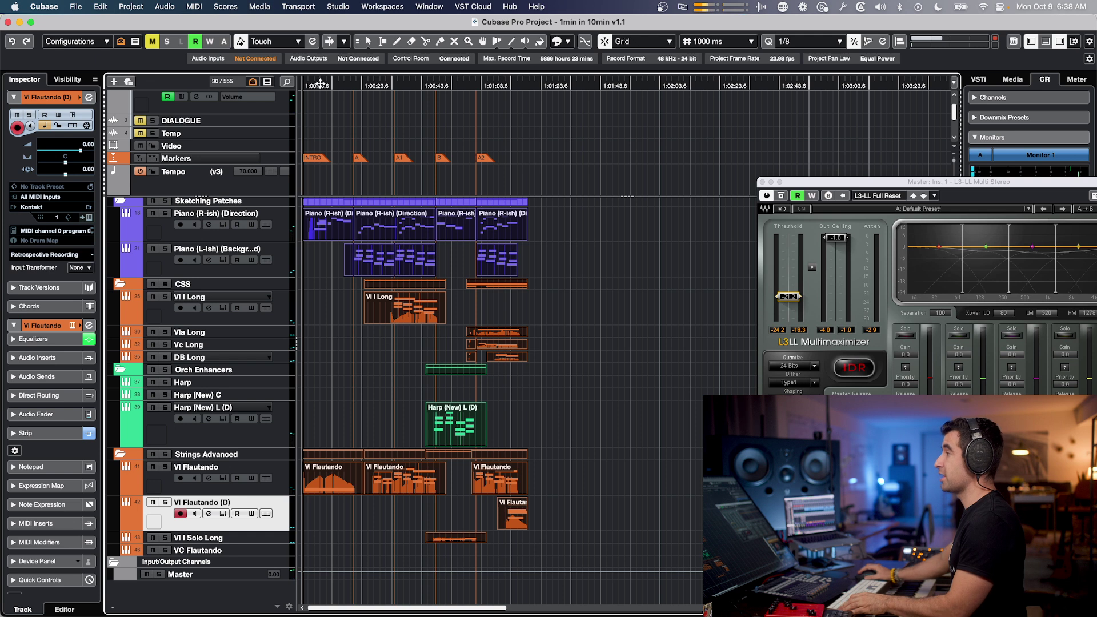
Play the piece again from the start and examine the notes of the intro's Piano (R-ish) (Direction) part.
{"action": "left_click", "coordinate": [303, 86]}
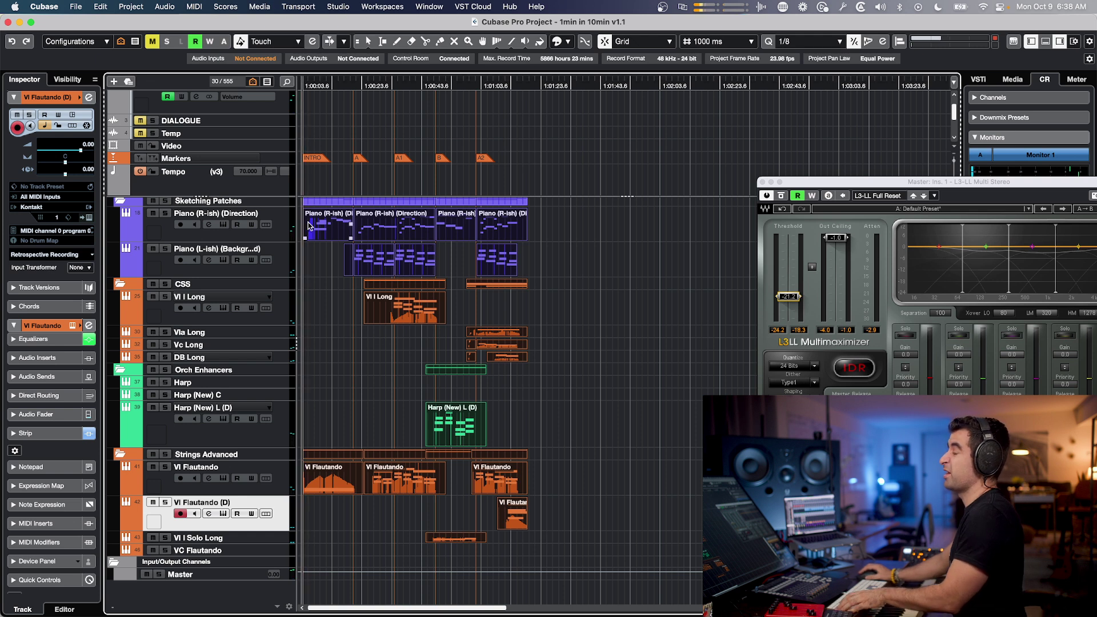
{"action": "key", "text": "h"}
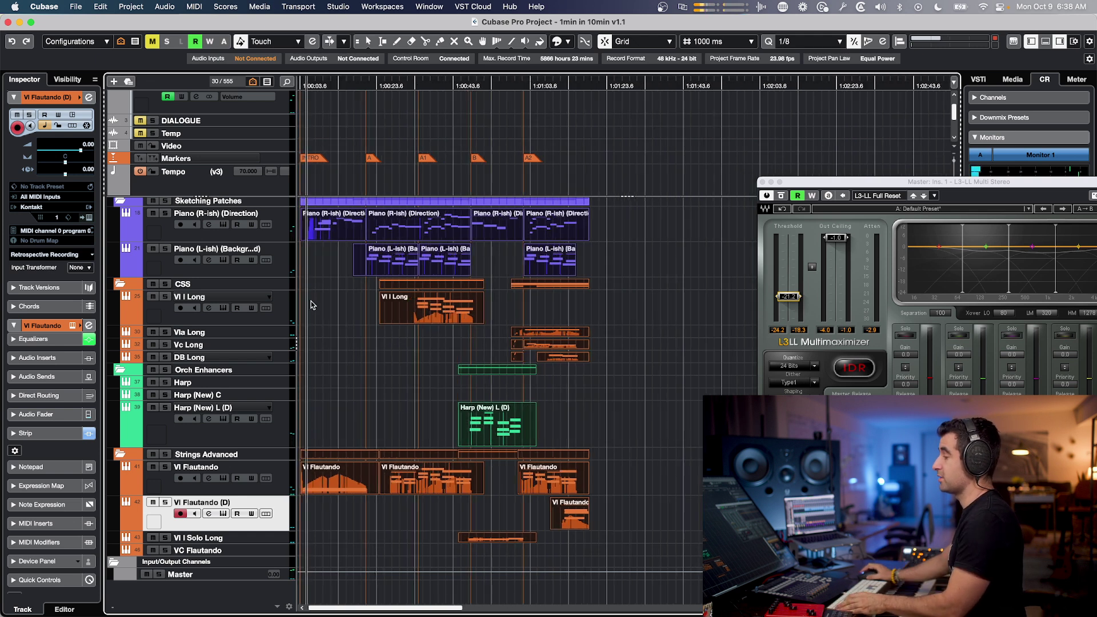
{"action": "key", "text": "h"}
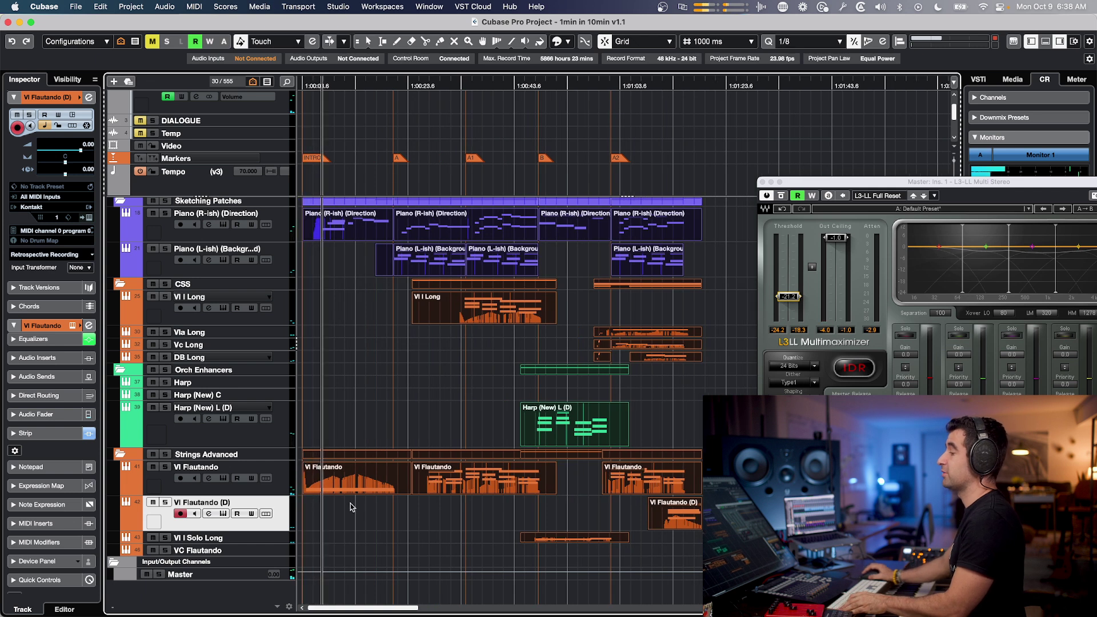
{"action": "double_click", "coordinate": [370, 229]}
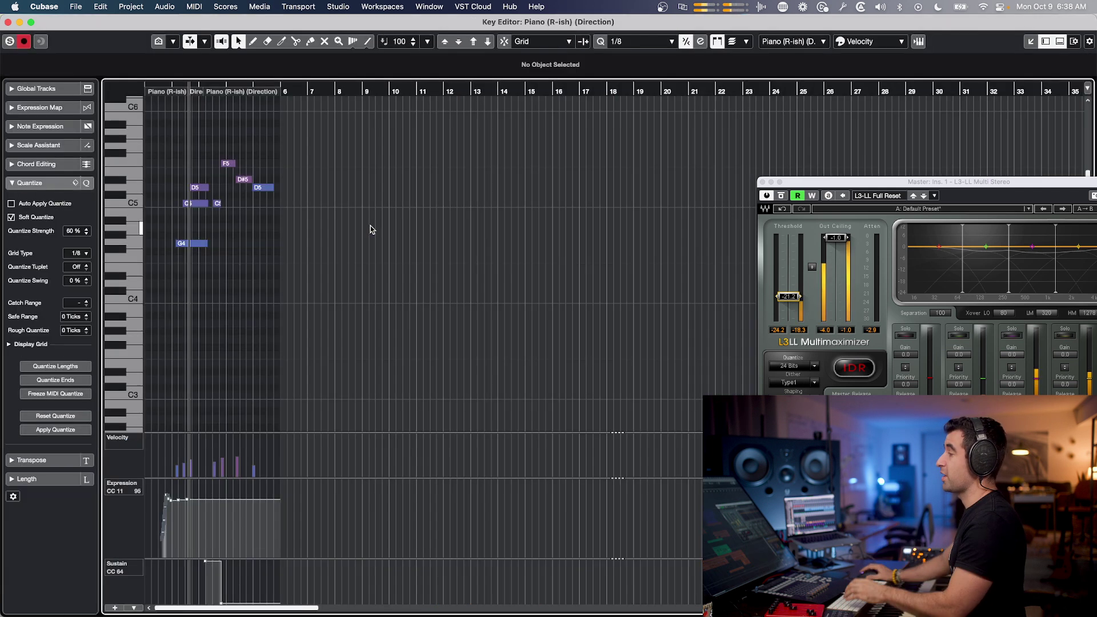
{"action": "key", "text": "Return"}
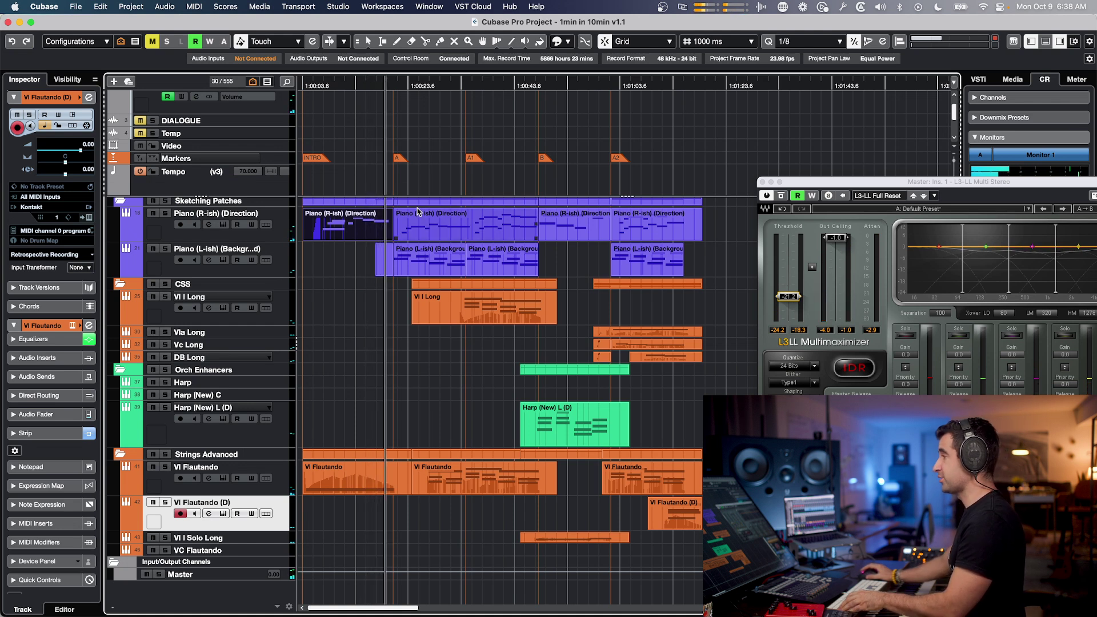
Examine the section A notes of the Piano (R-ish) (Direction) and Piano (L-ish) (Background) parts together during playback.
{"action": "scroll", "coordinate": [423, 216], "scroll_direction": "up", "scroll_amount": 3}
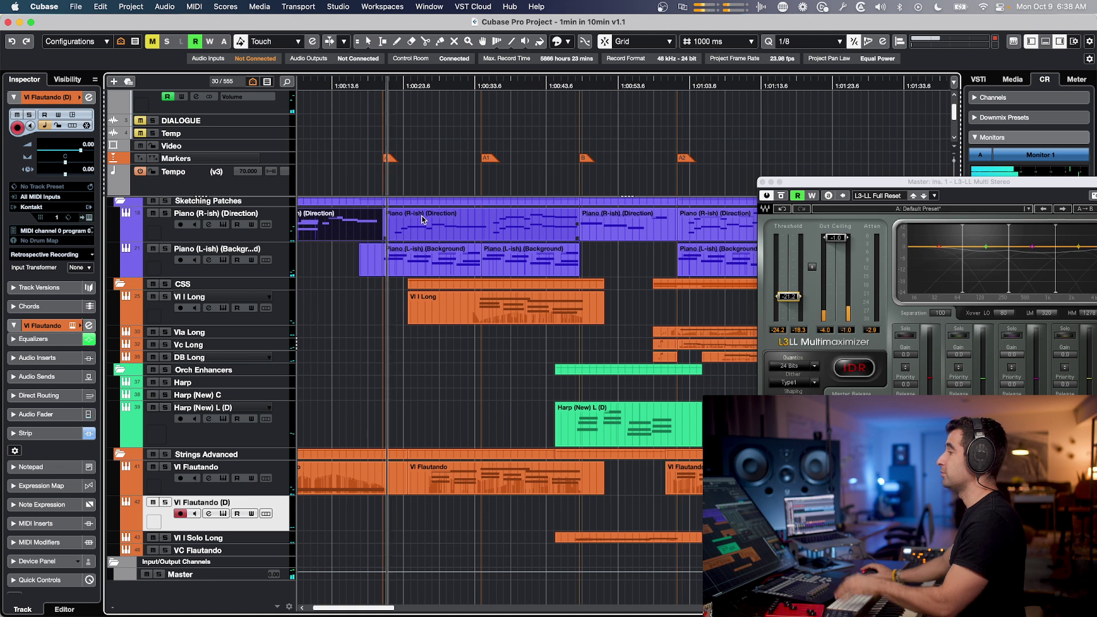
{"action": "double_click", "coordinate": [394, 274]}
{"action": "scroll", "coordinate": [196, 348], "scroll_direction": "up", "scroll_amount": 1}
{"action": "scroll", "coordinate": [196, 346], "scroll_direction": "left", "scroll_amount": 5}
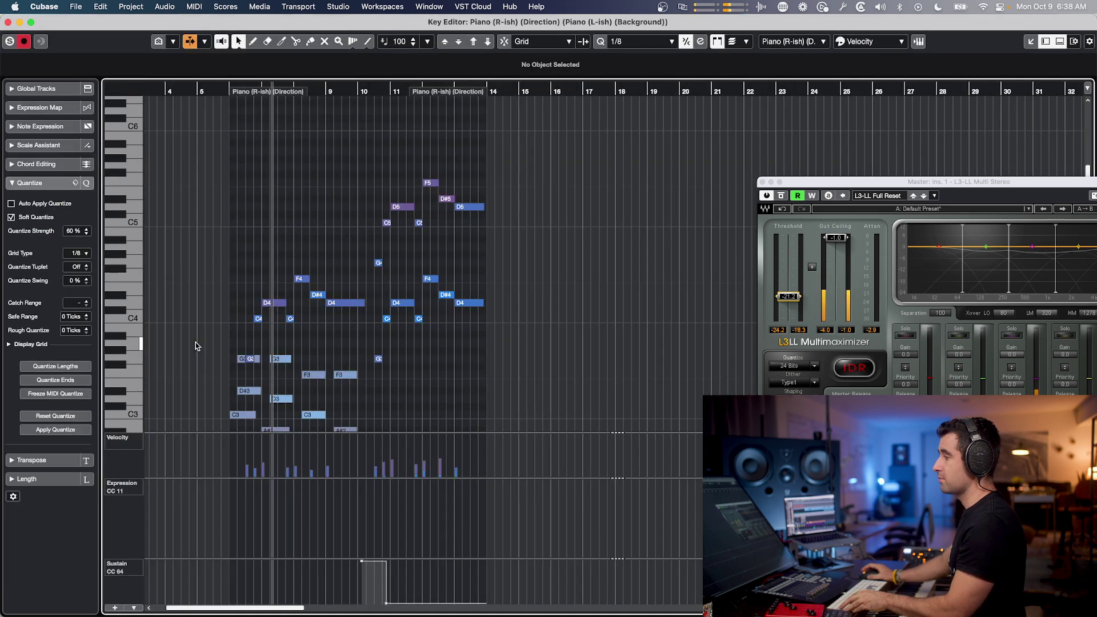
{"action": "scroll", "coordinate": [386, 304], "scroll_direction": "down", "scroll_amount": 4}
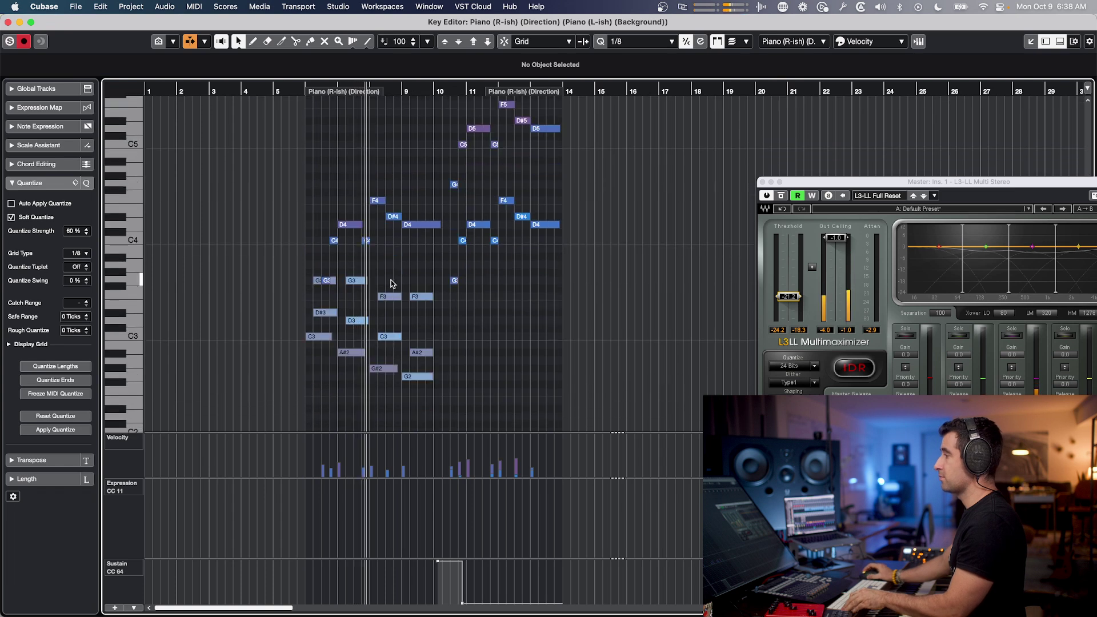
{"action": "key", "text": "h"}
{"action": "key", "text": "Escape"}
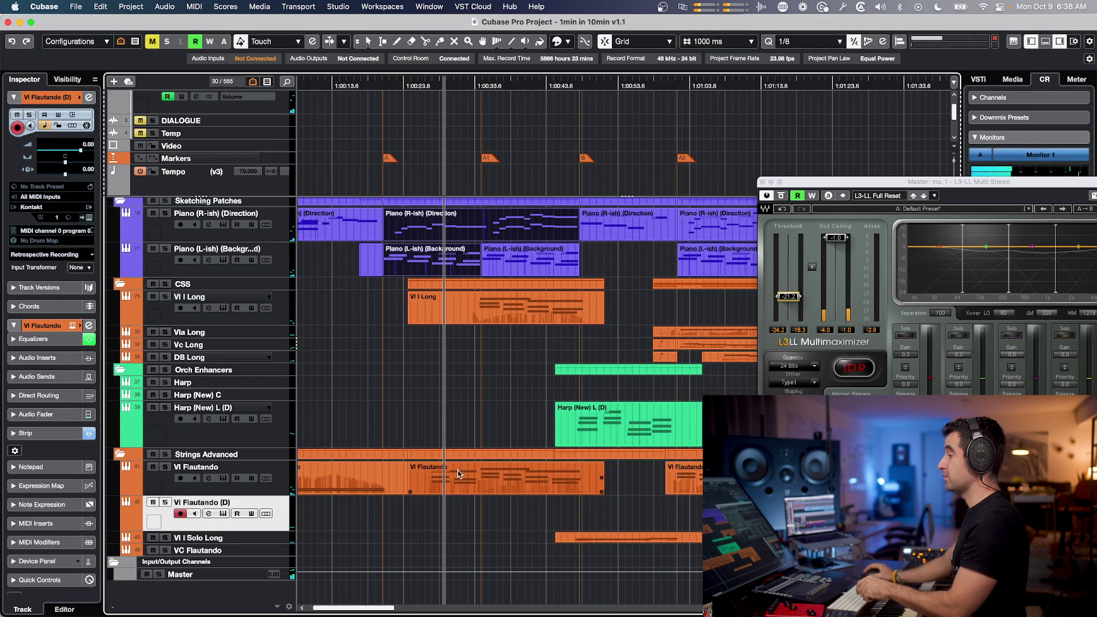
Examine the notes and the modulation and expression curves of the VI Flautando part around bars 8 to 13.
{"action": "double_click", "coordinate": [466, 465]}
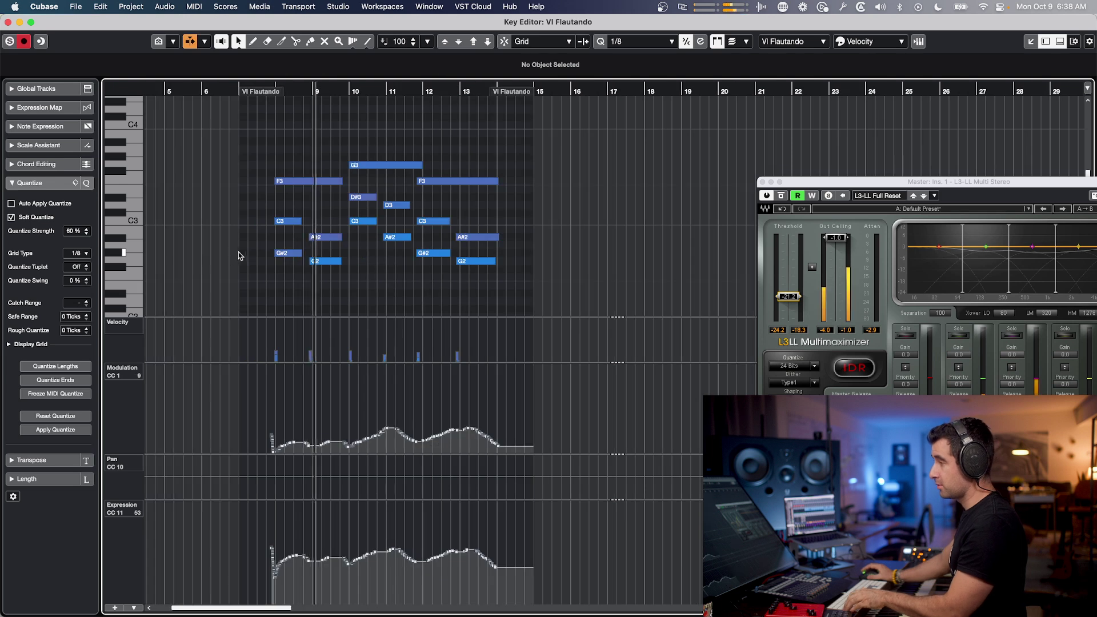
{"action": "scroll", "coordinate": [251, 248], "scroll_direction": "up", "scroll_amount": 2}
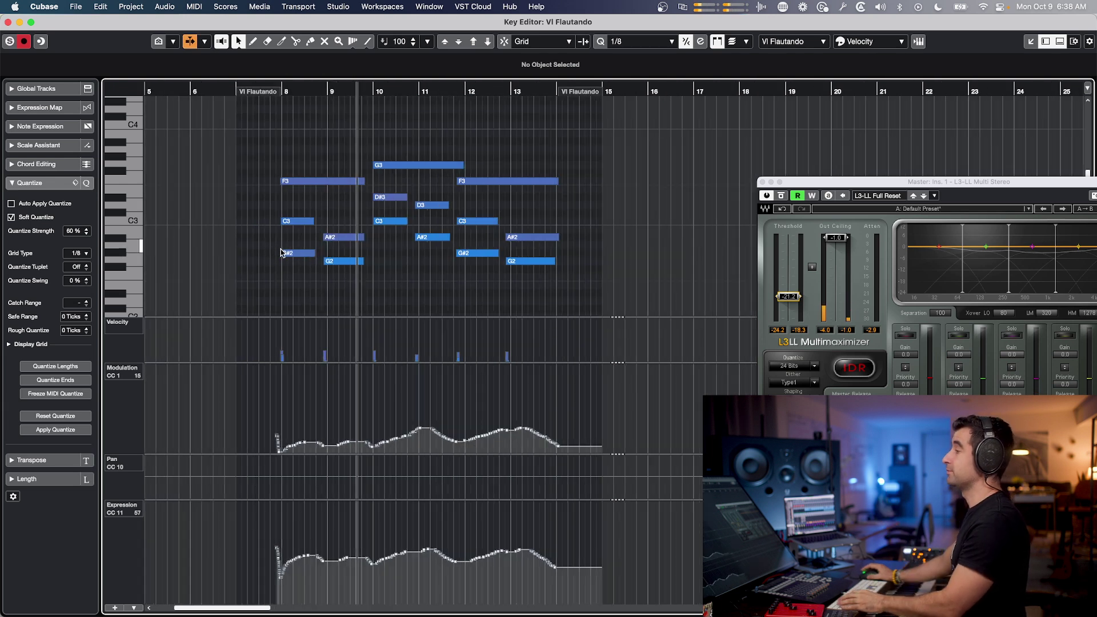
{"action": "key", "text": "Return"}
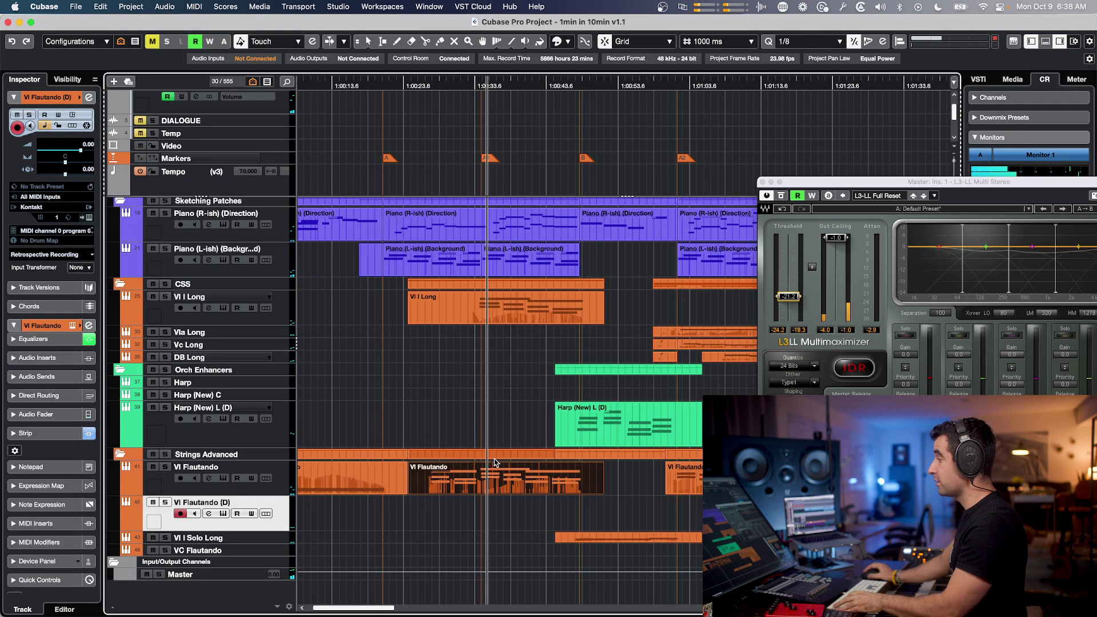
Examine the notes and the modulation, expression and sustain data of the VI I Long part leading into section B.
{"action": "double_click", "coordinate": [505, 306]}
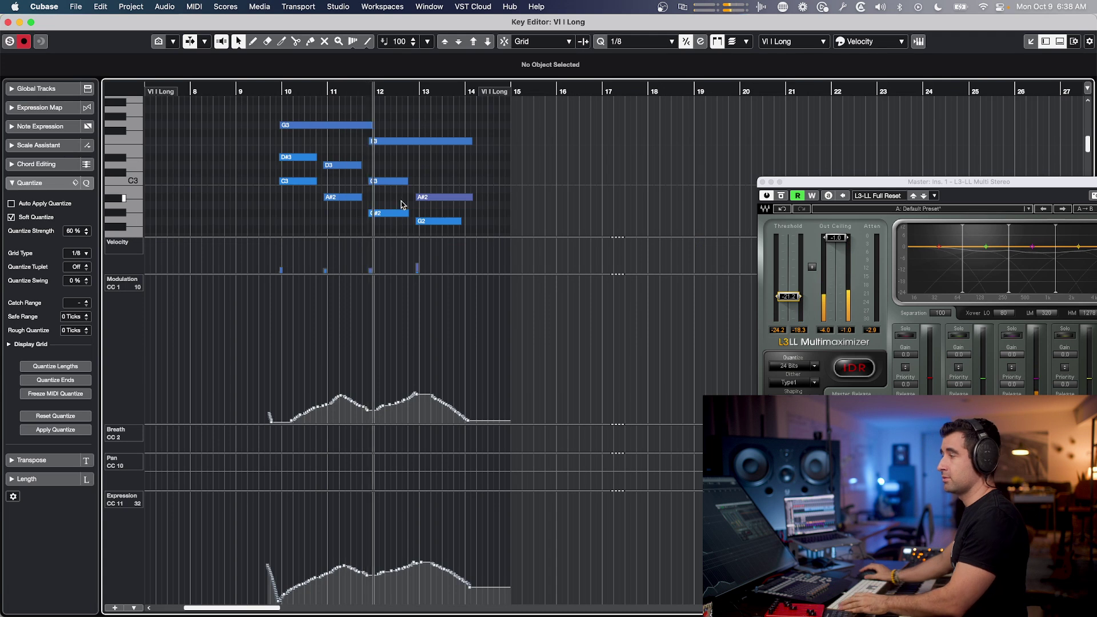
{"action": "key", "text": "shift+c"}
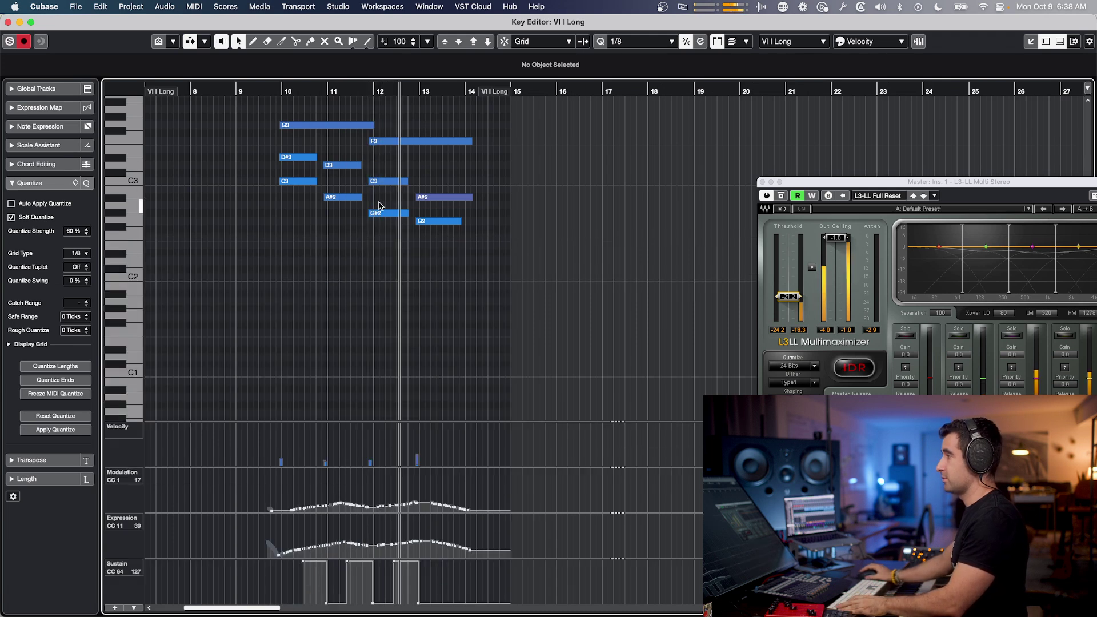
{"action": "key", "text": "Return"}
{"action": "scroll", "coordinate": [569, 308], "scroll_direction": "right", "scroll_amount": 4}
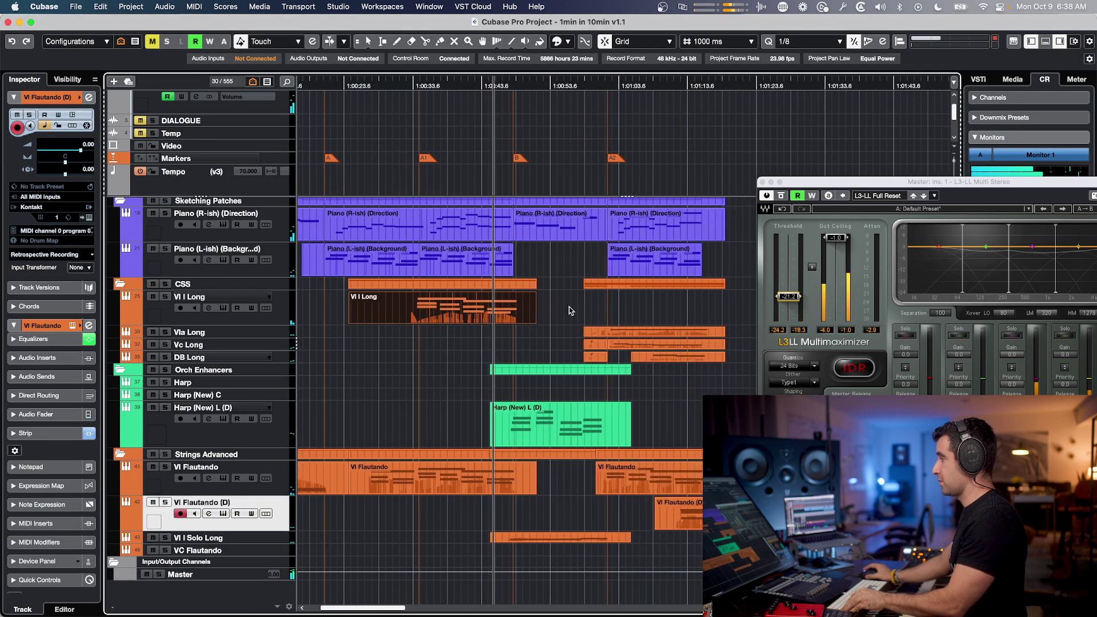
Select the section B harp part and examine the notes and controller curves of the VI I Solo Long part.
{"action": "left_click", "coordinate": [497, 431]}
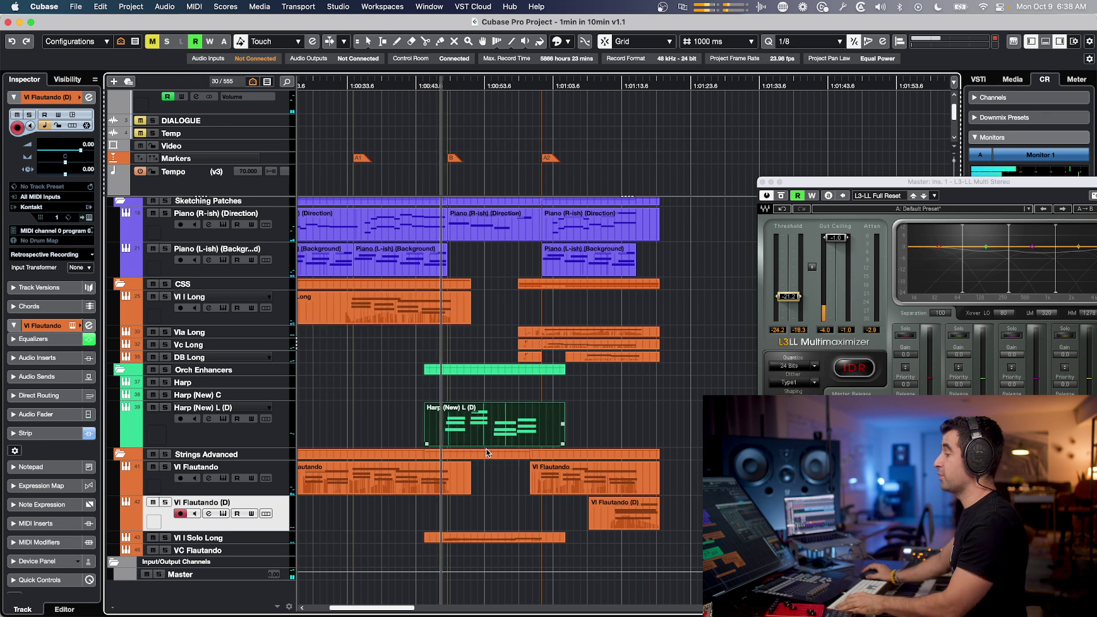
{"action": "double_click", "coordinate": [471, 537]}
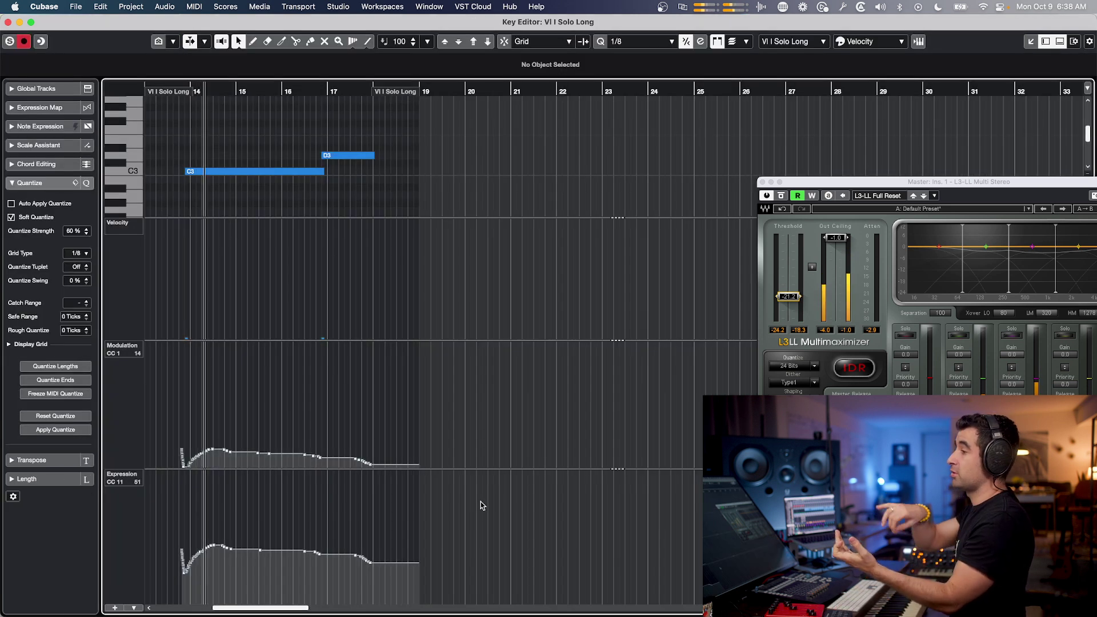
{"action": "key", "text": "Escape"}
Examine the section B notes of the Piano (R-ish), Harp (New) L (D) and VI I Solo Long parts together.
{"action": "left_click", "coordinate": [503, 222]}
{"action": "double_click", "coordinate": [503, 222]}
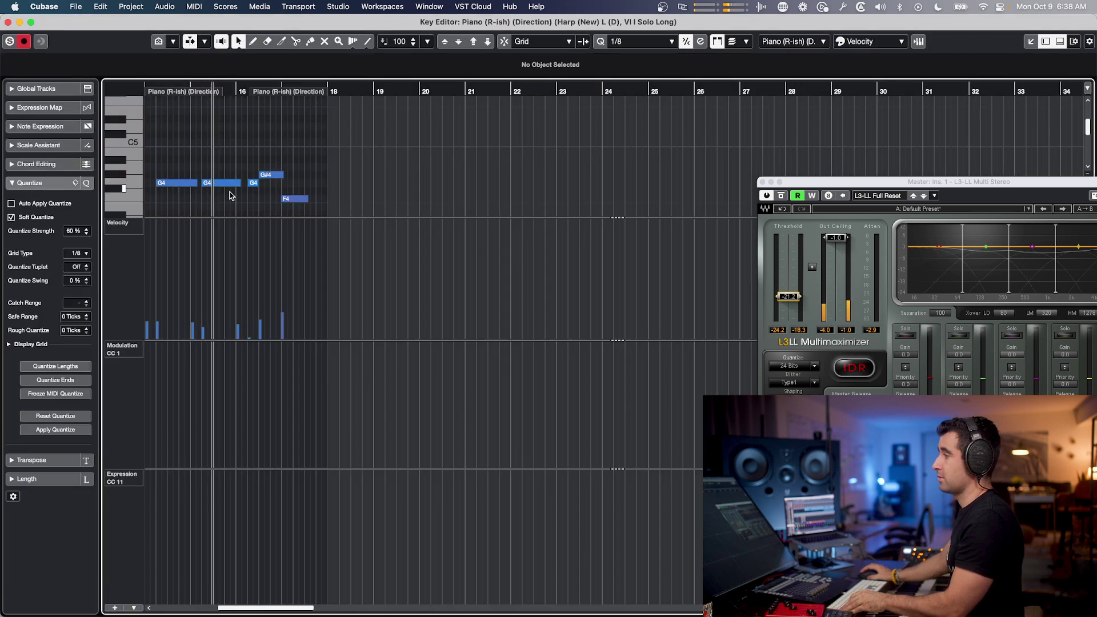
{"action": "scroll", "coordinate": [219, 276], "scroll_direction": "left", "scroll_amount": 3}
{"action": "scroll", "coordinate": [250, 269], "scroll_direction": "up", "scroll_amount": 5}
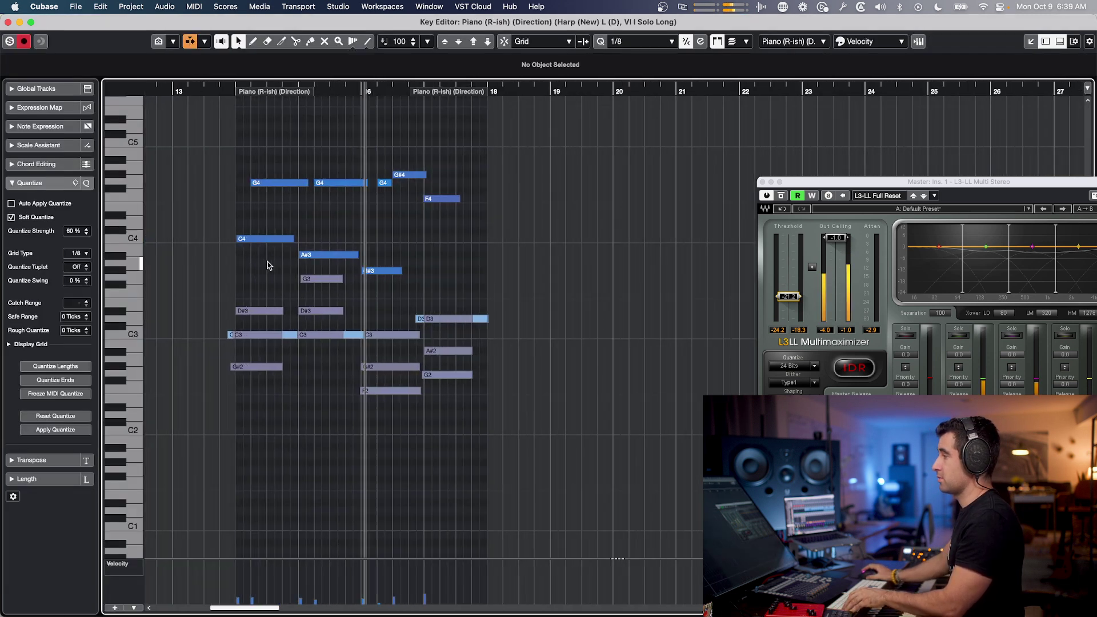
{"action": "key", "text": "h"}
{"action": "key", "text": "h"}
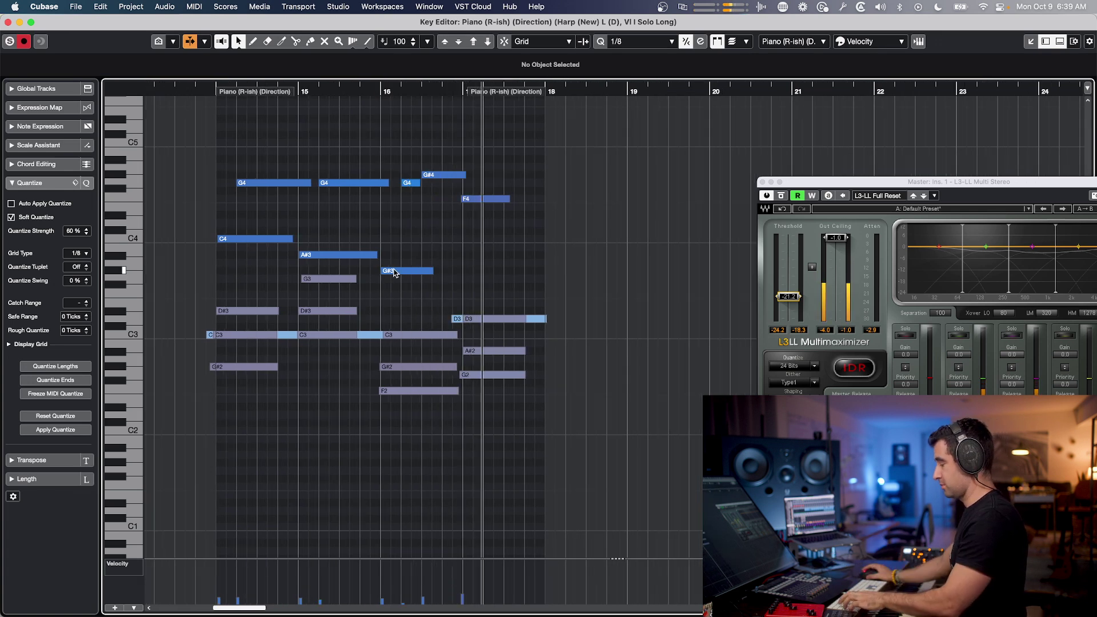
{"action": "key", "text": "Return"}
{"action": "scroll", "coordinate": [469, 284], "scroll_direction": "right", "scroll_amount": 5}
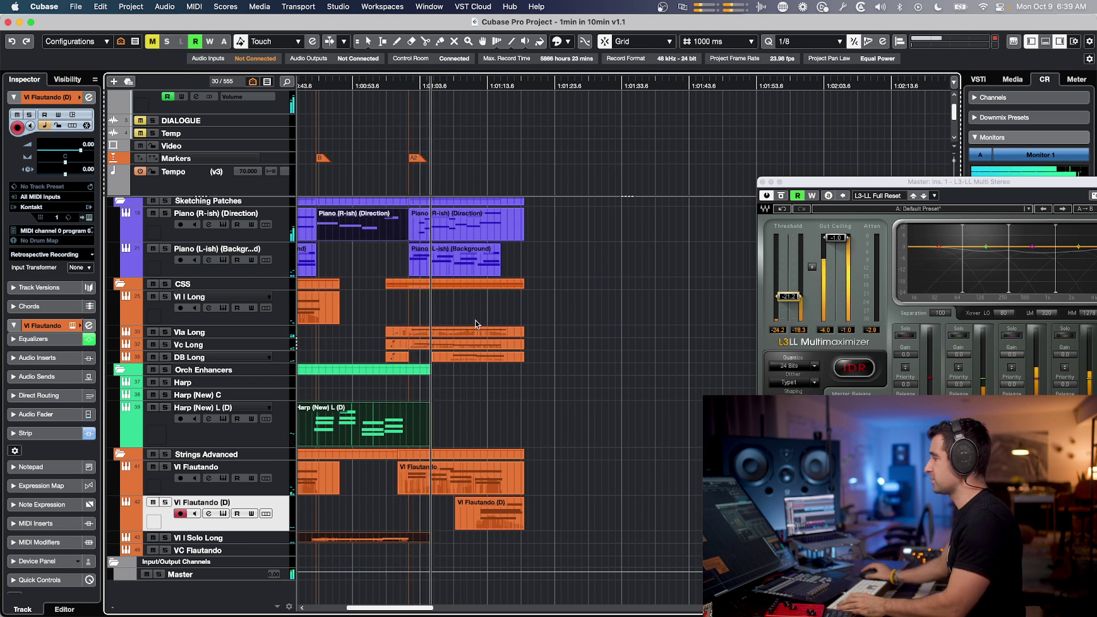
Examine the notes and controller curves of the Vc Long part in section A2.
{"action": "double_click", "coordinate": [479, 343]}
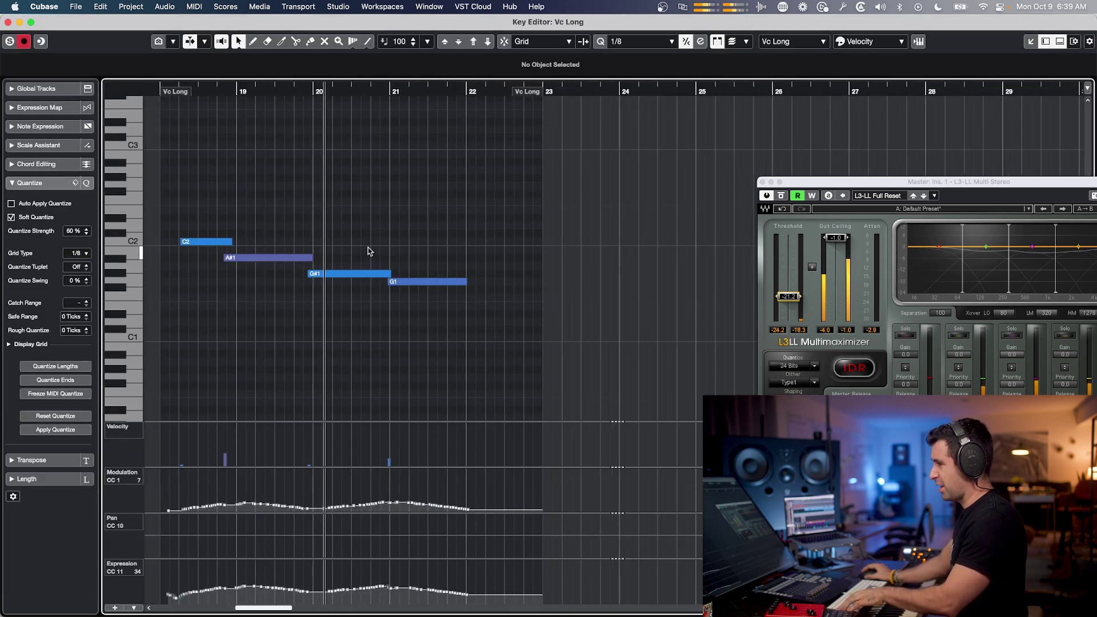
{"action": "left_click_drag", "start_coordinate": [368, 246], "coordinate": [447, 313]}
{"action": "key", "text": "Escape"}
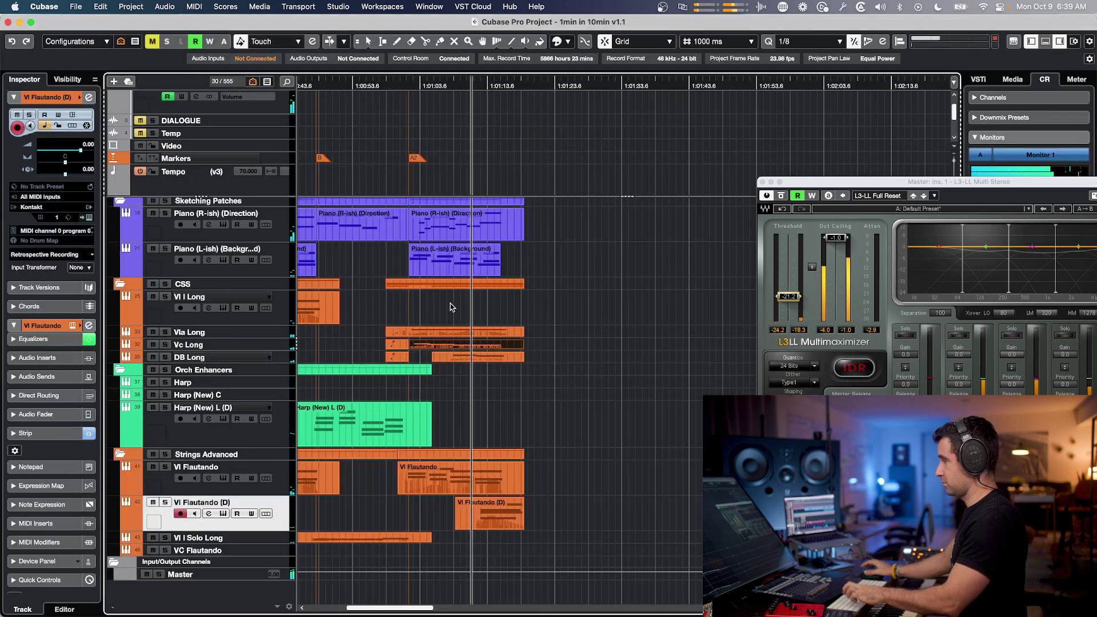
Select all the piano and string parts of section A2, examine their notes together, and clear the selection.
{"action": "left_click_drag", "start_coordinate": [552, 533], "coordinate": [455, 226]}
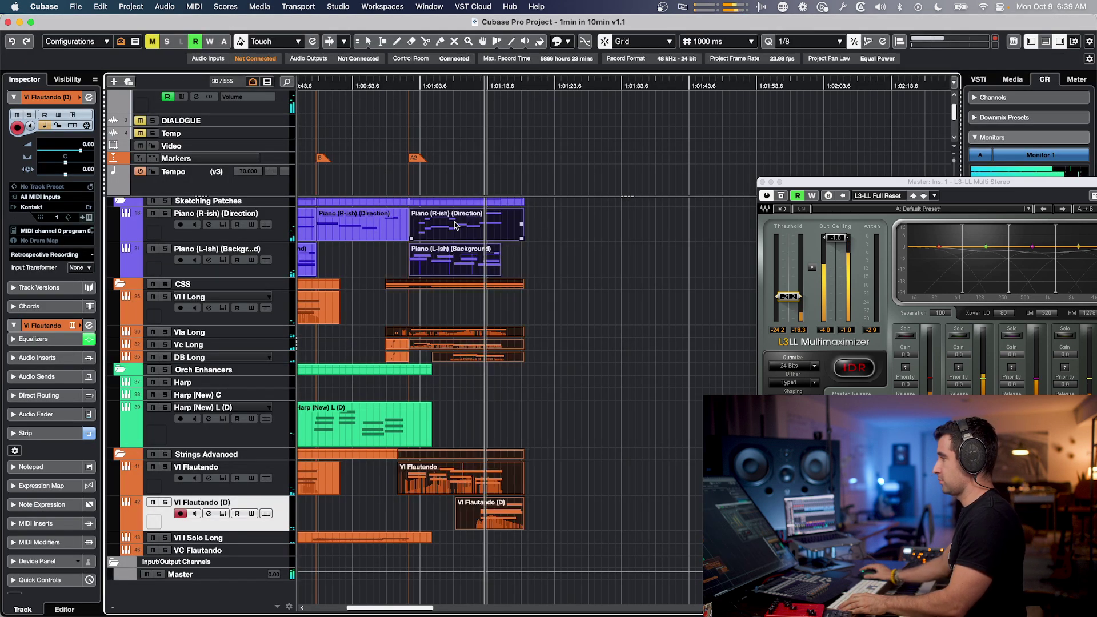
{"action": "double_click", "coordinate": [455, 226]}
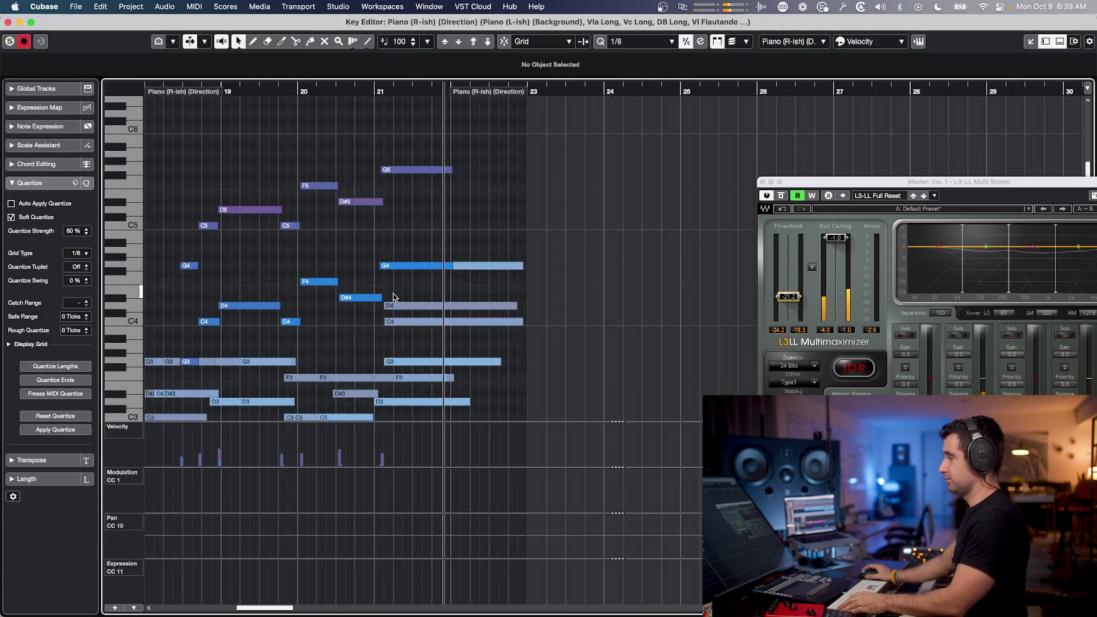
{"action": "key", "text": "Escape"}
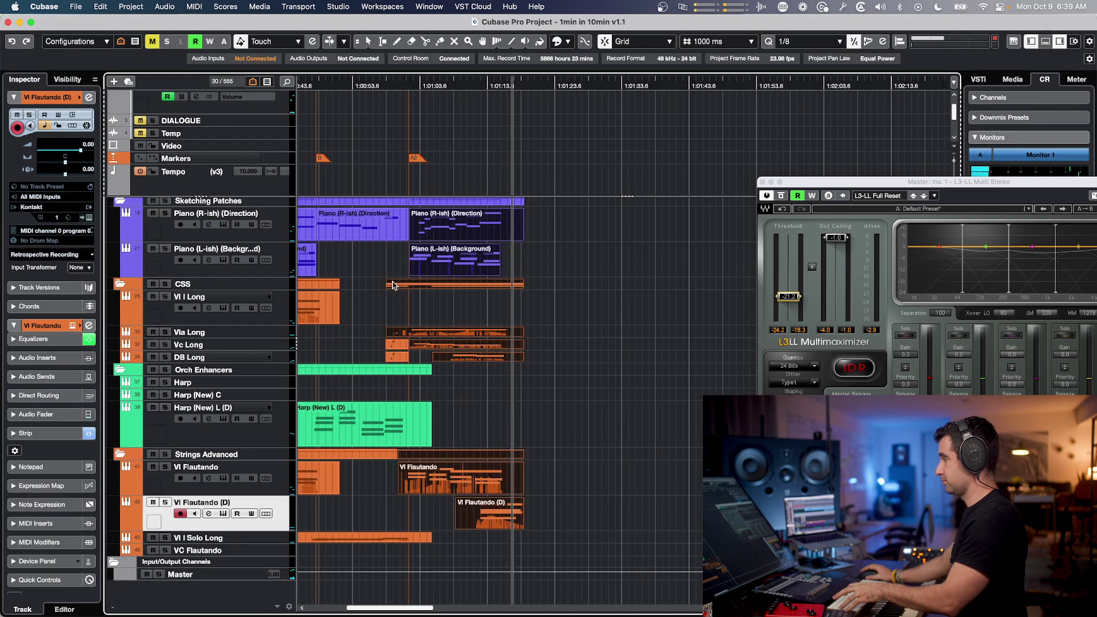
{"action": "left_click", "coordinate": [537, 343]}
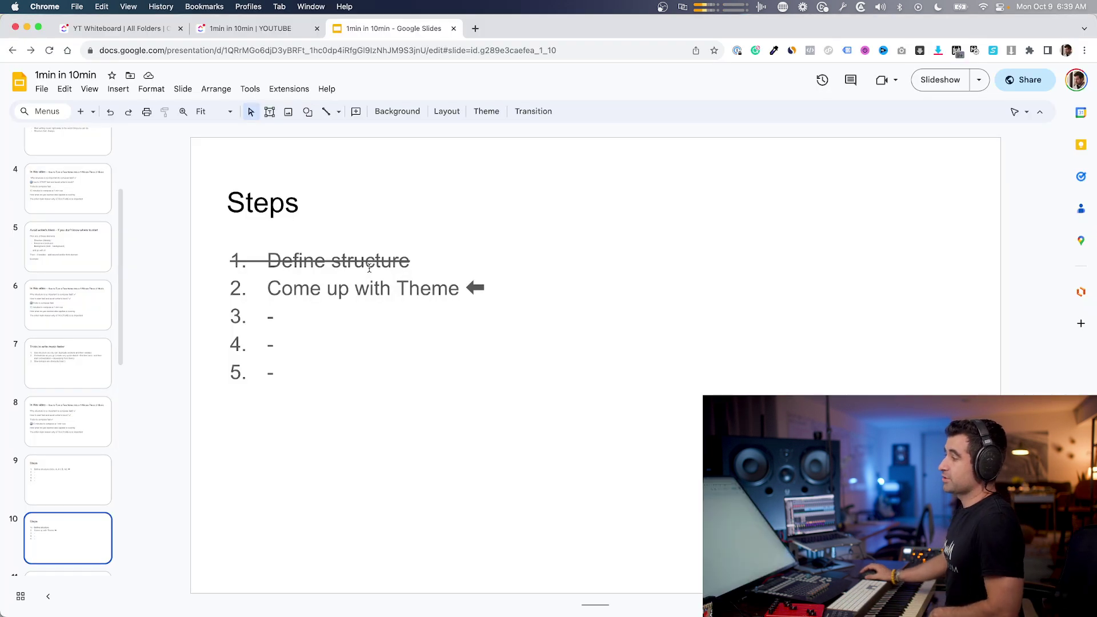
Switch to the Google Slides presentation and go through the Steps slides up to the slide "Next - What about scoring?".
{"action": "scroll", "coordinate": [68, 509], "scroll_direction": "down", "scroll_amount": 1}
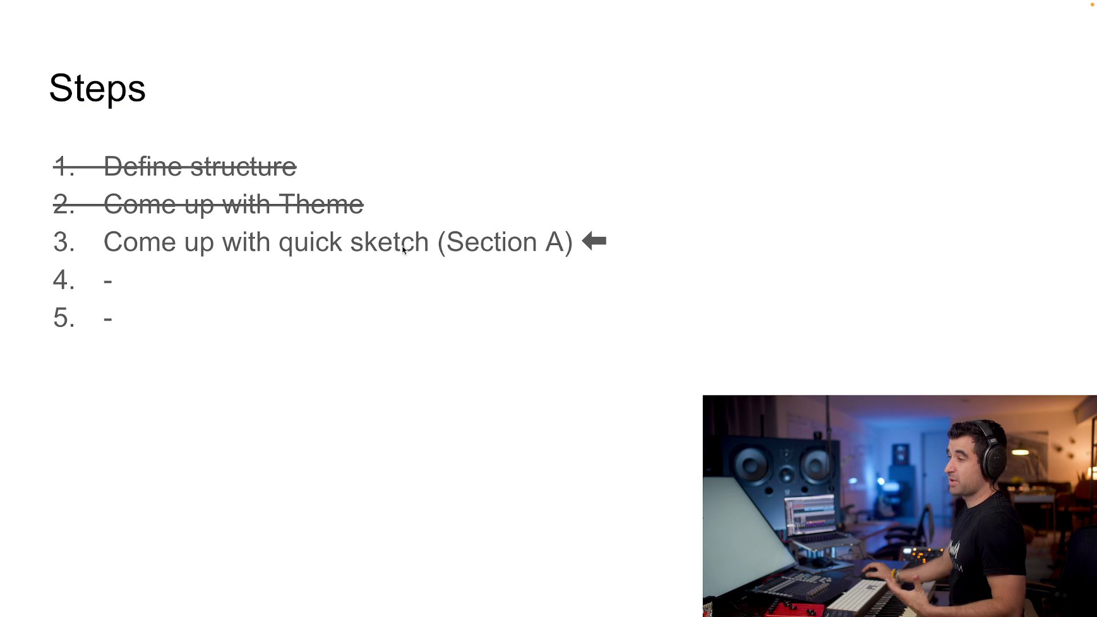
{"action": "key", "text": "Right"}
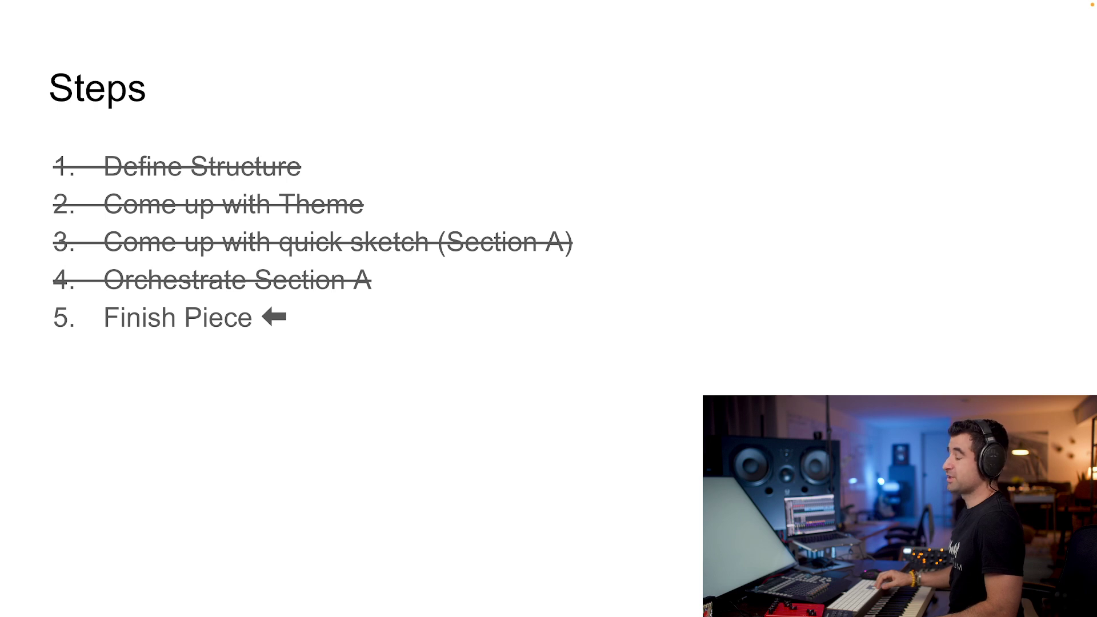
{"action": "key", "text": "Right"}
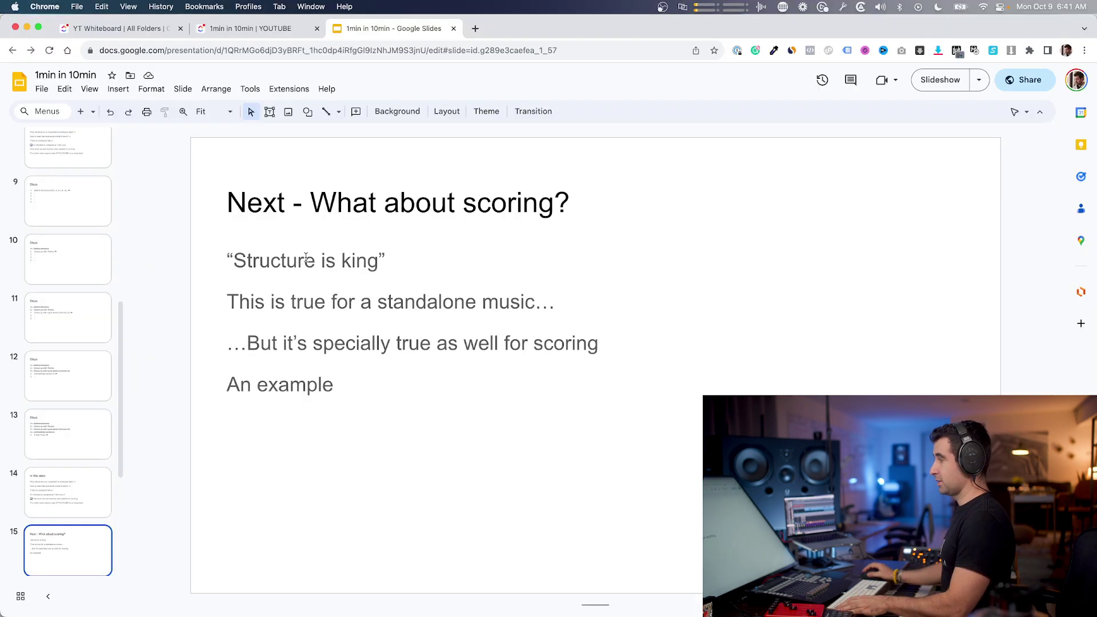
Switch from the presentation back to the Cubase project "1min in 10min v1.1".
{"action": "key", "text": "super+Tab"}
{"action": "key", "text": "super+shift+Tab"}
{"action": "key", "text": "super+shift+Tab"}
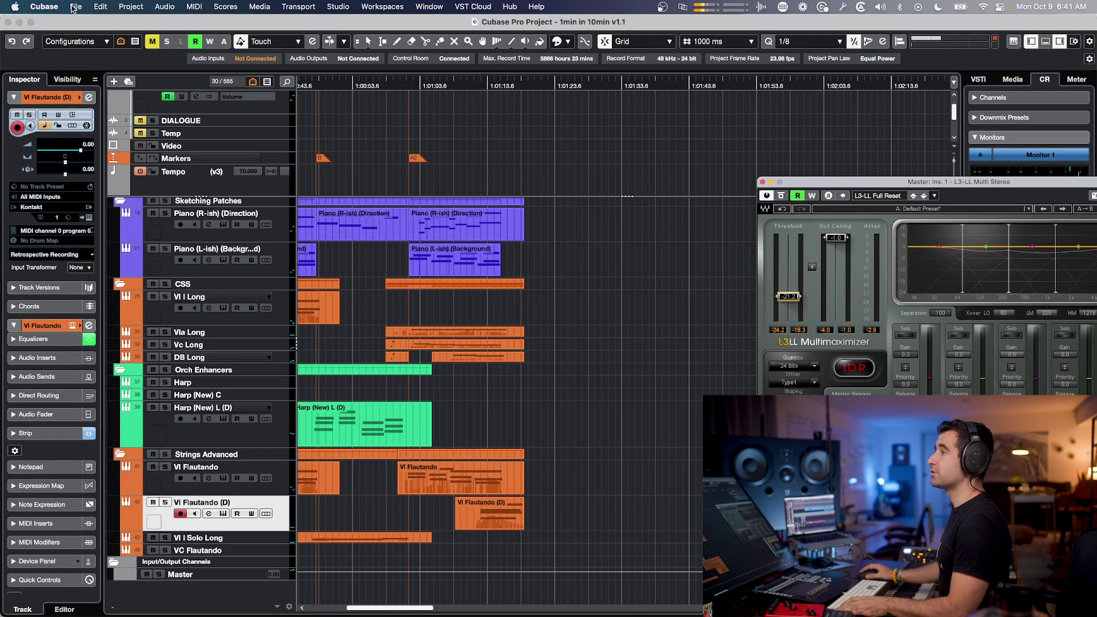
Close the project "1min in 10min v1.1".
{"action": "left_click", "coordinate": [78, 7]}
{"action": "left_click", "coordinate": [77, 7]}
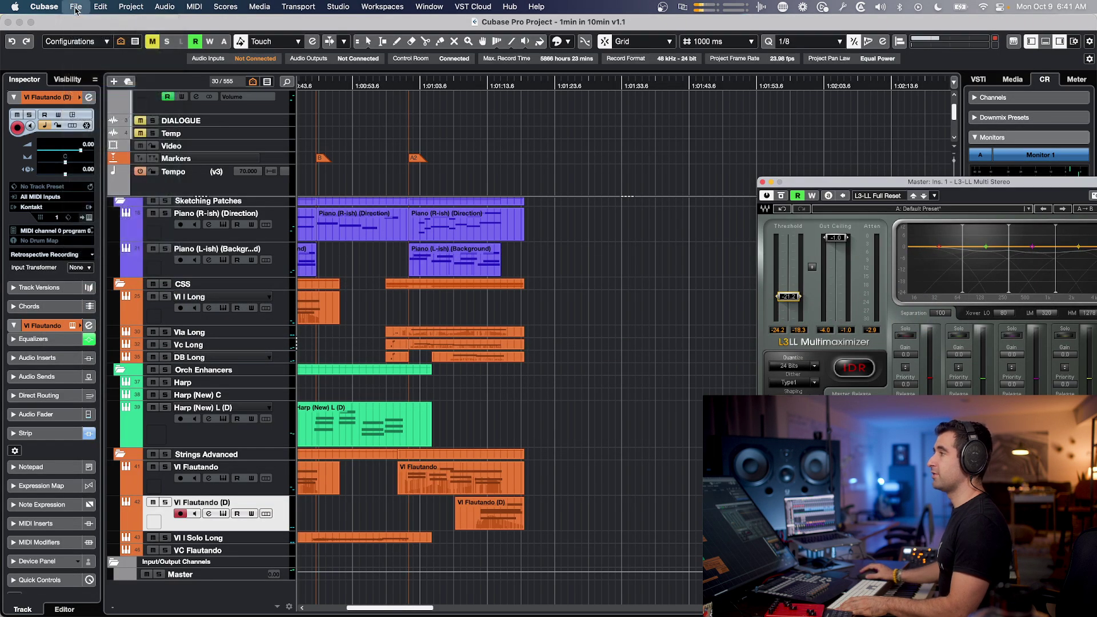
{"action": "left_click", "coordinate": [77, 7]}
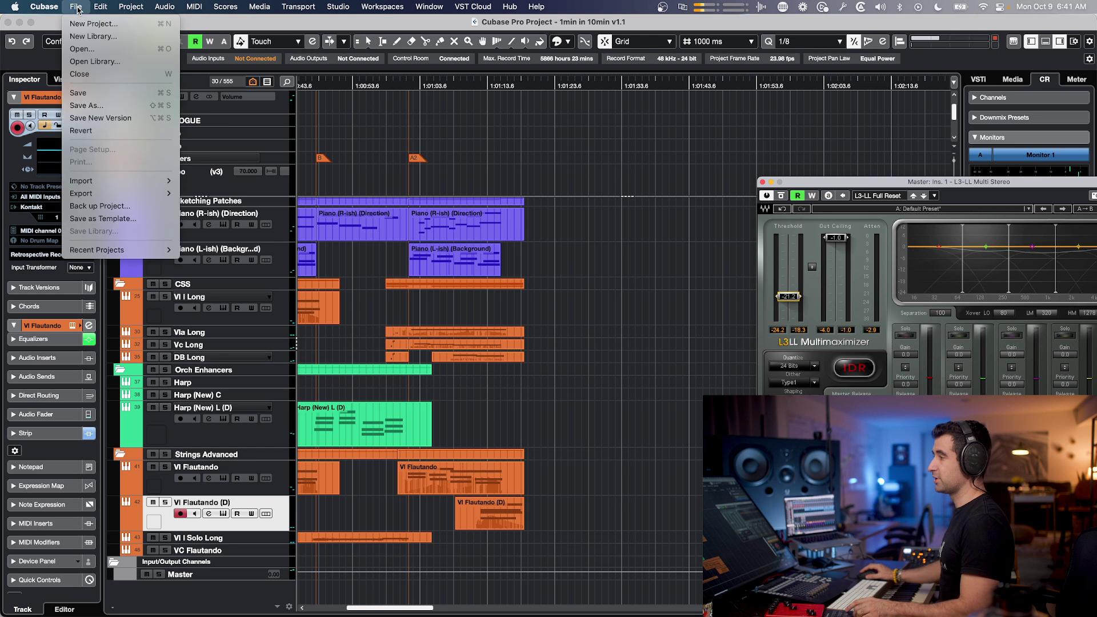
{"action": "left_click", "coordinate": [82, 9]}
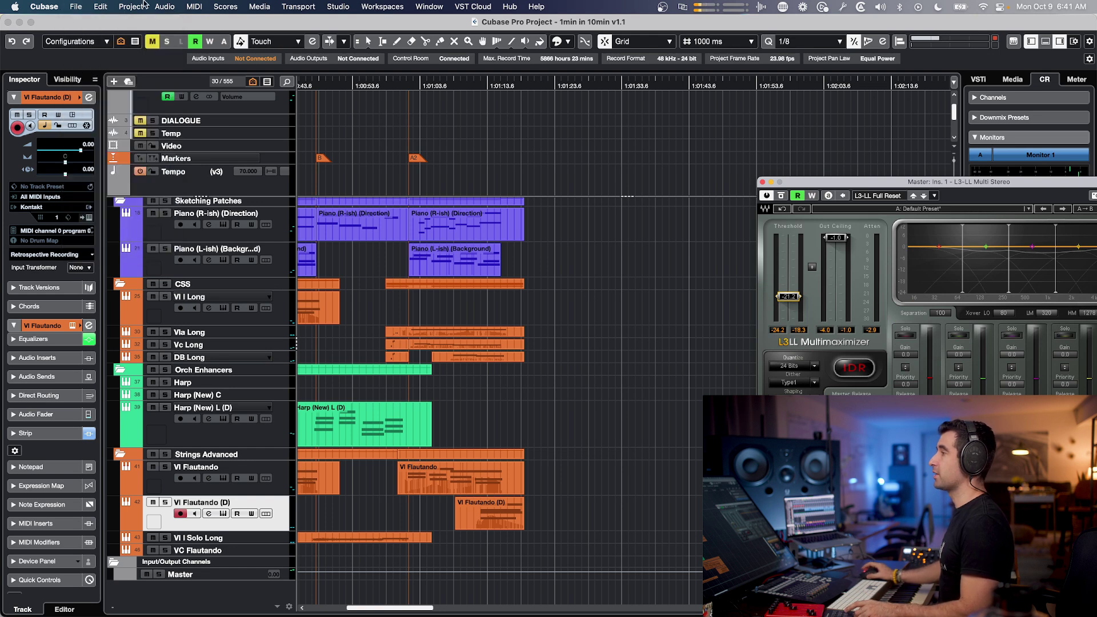
{"action": "left_click", "coordinate": [82, 9]}
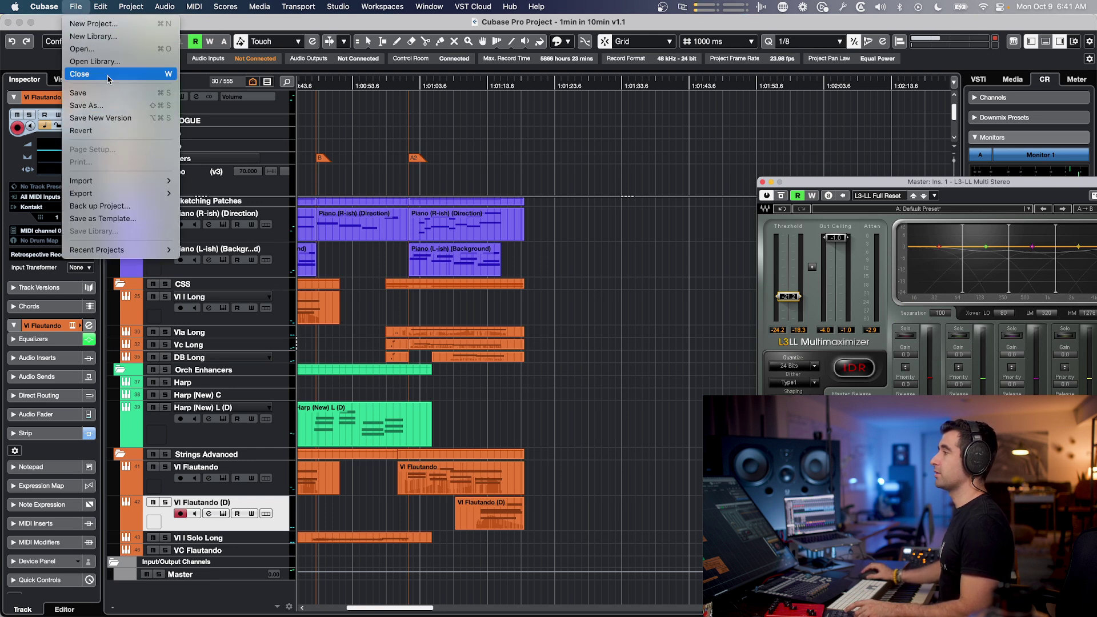
{"action": "left_click", "coordinate": [108, 80]}
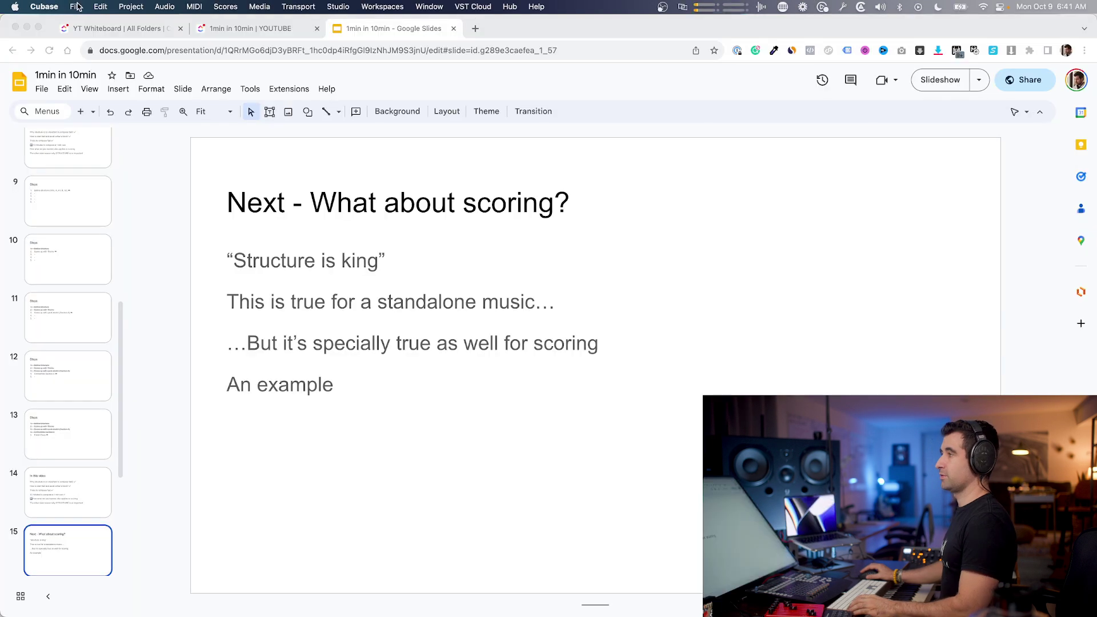
Open the recent project "M&M Concept.cpr" in its original version, declining the newer backup project.
{"action": "left_click", "coordinate": [77, 7]}
{"action": "mouse_move", "coordinate": [108, 249]}
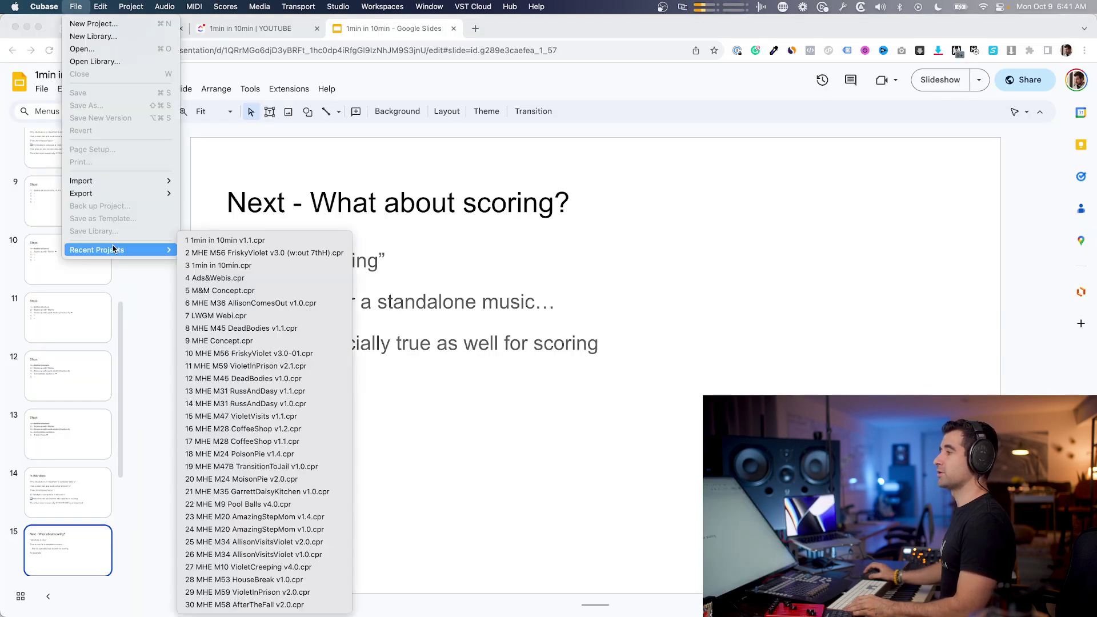
{"action": "left_click", "coordinate": [250, 290]}
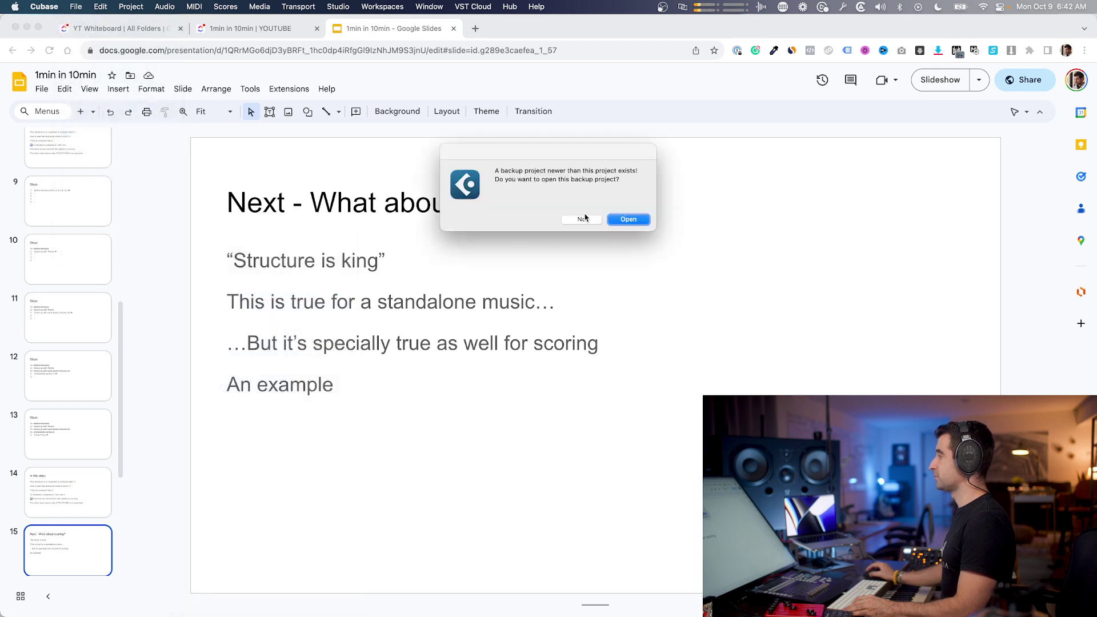
{"action": "left_click", "coordinate": [584, 219]}
{"action": "left_click", "coordinate": [571, 219]}
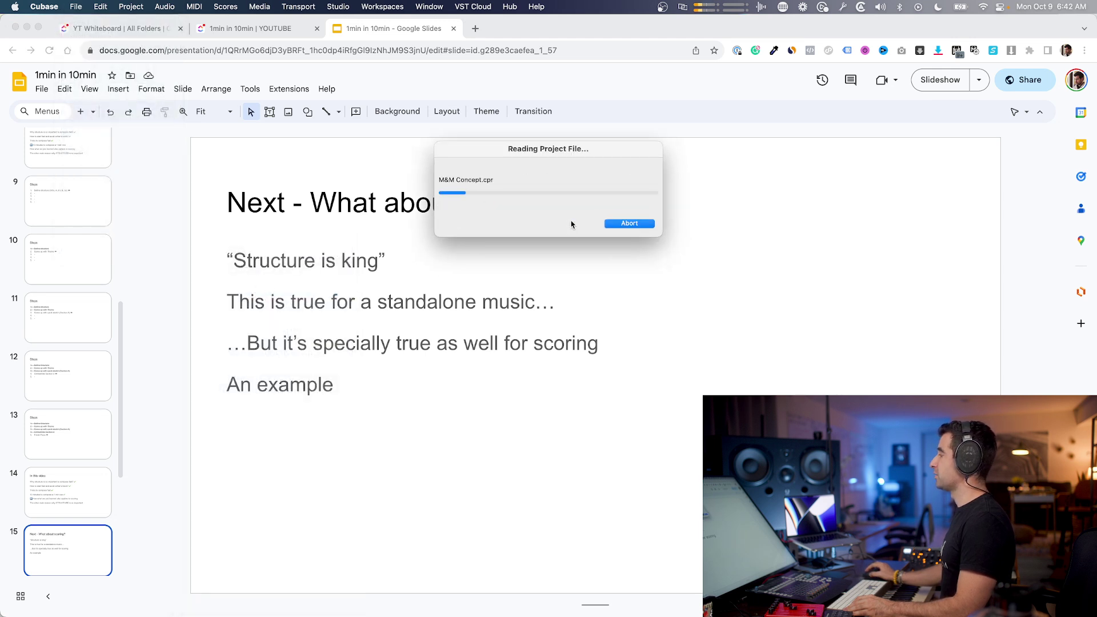
Switch to the Google Slides presentation and start the slideshow at the slide "Next - What about scoring?".
{"action": "left_click", "coordinate": [715, 252]}
{"action": "left_click", "coordinate": [635, 274]}
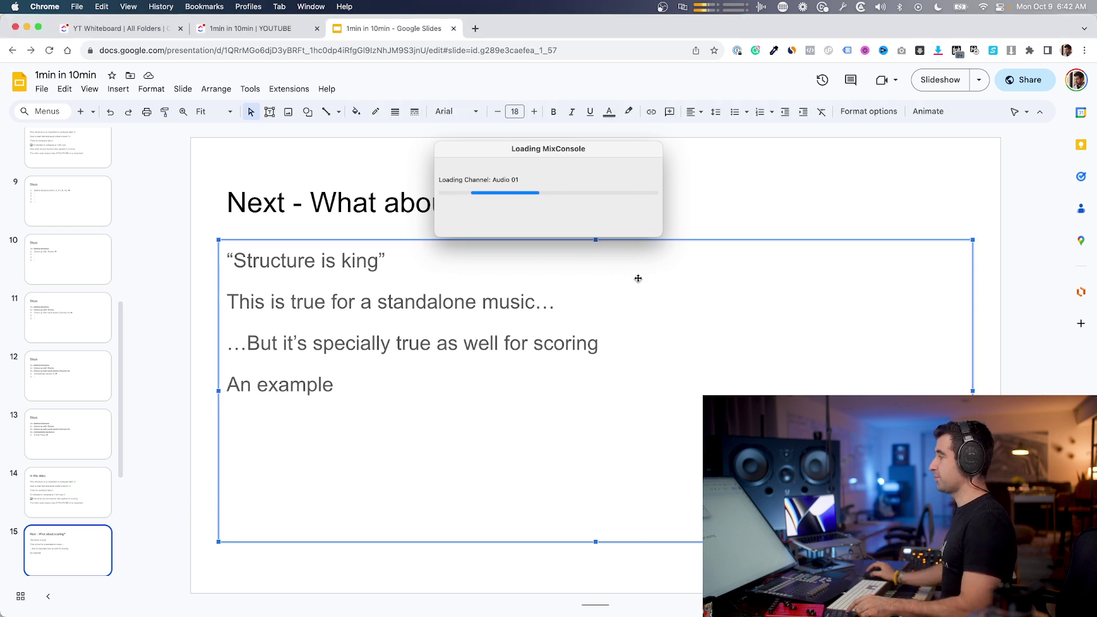
{"action": "left_click", "coordinate": [924, 79]}
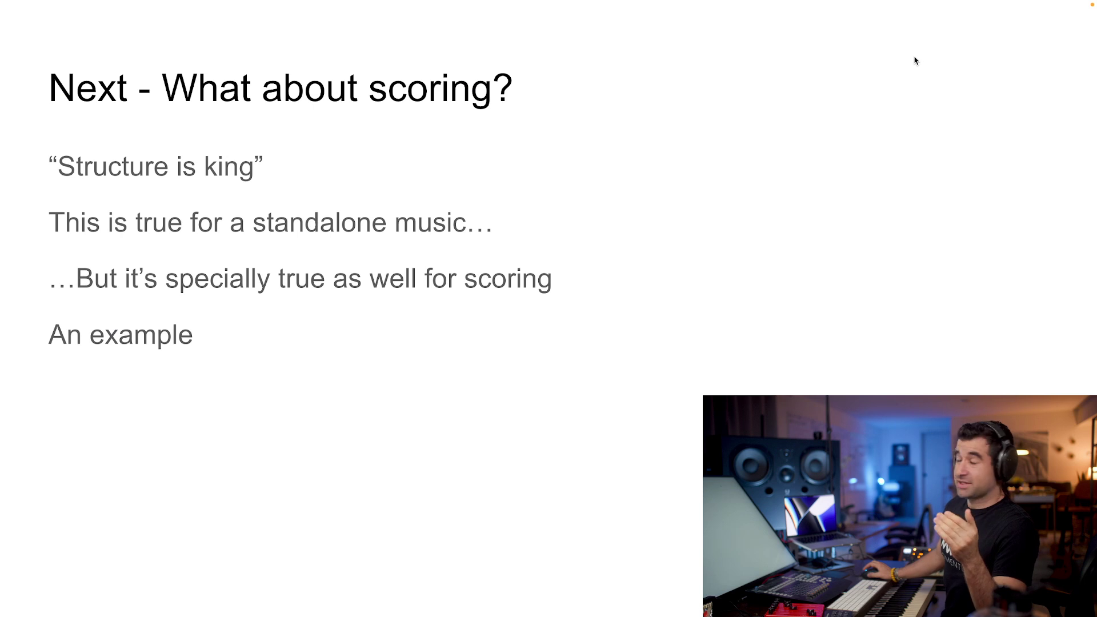